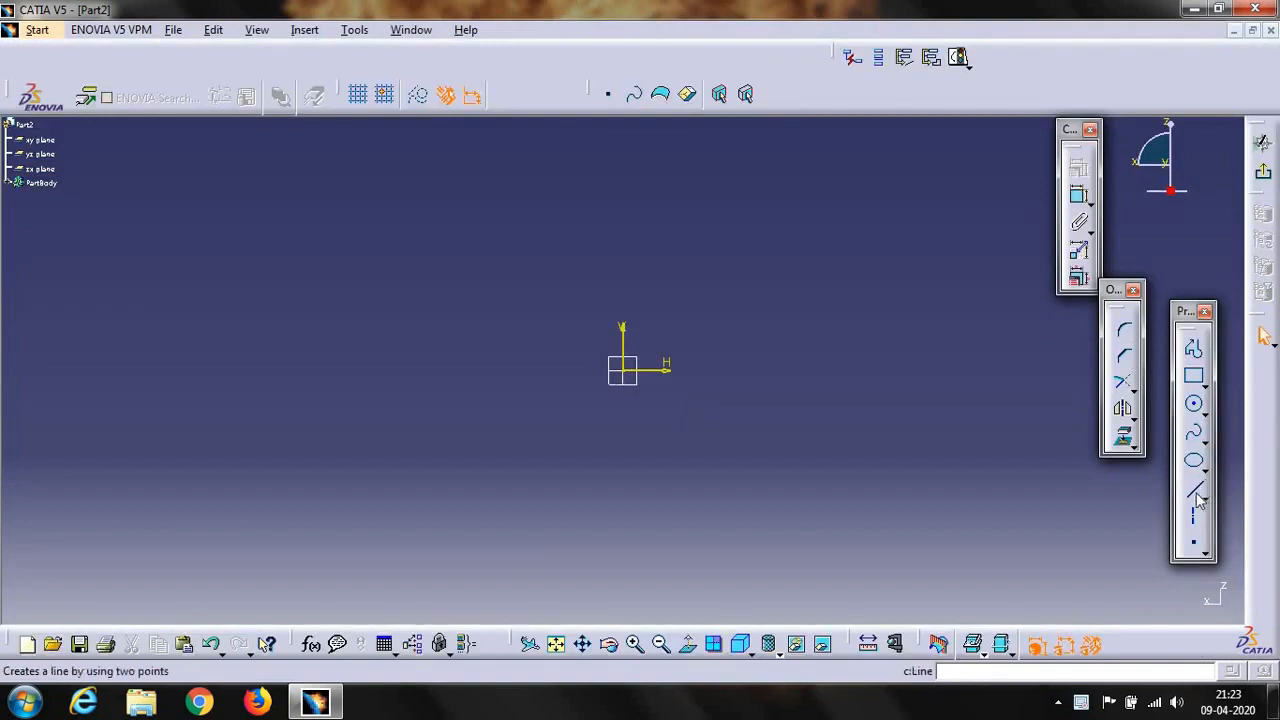
Draw a vertical line about 88.5 mm long upward from the sketch origin
left_click(1196, 492)
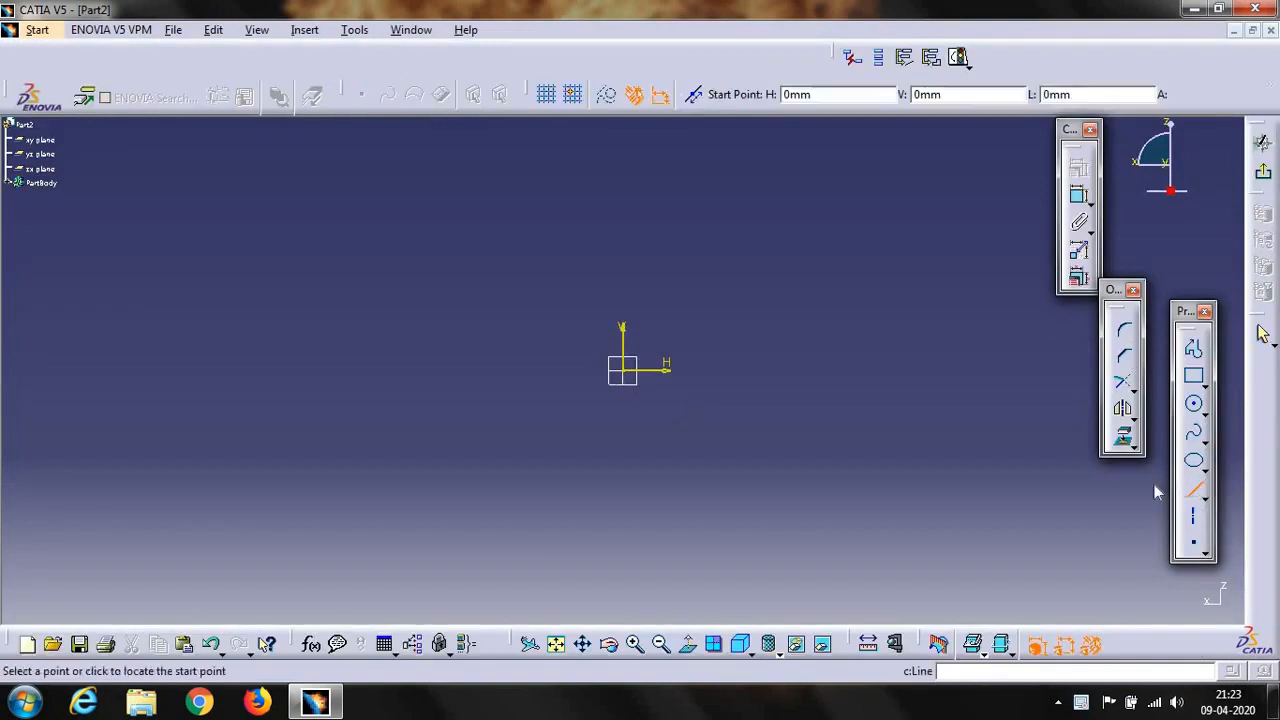
left_click(624, 370)
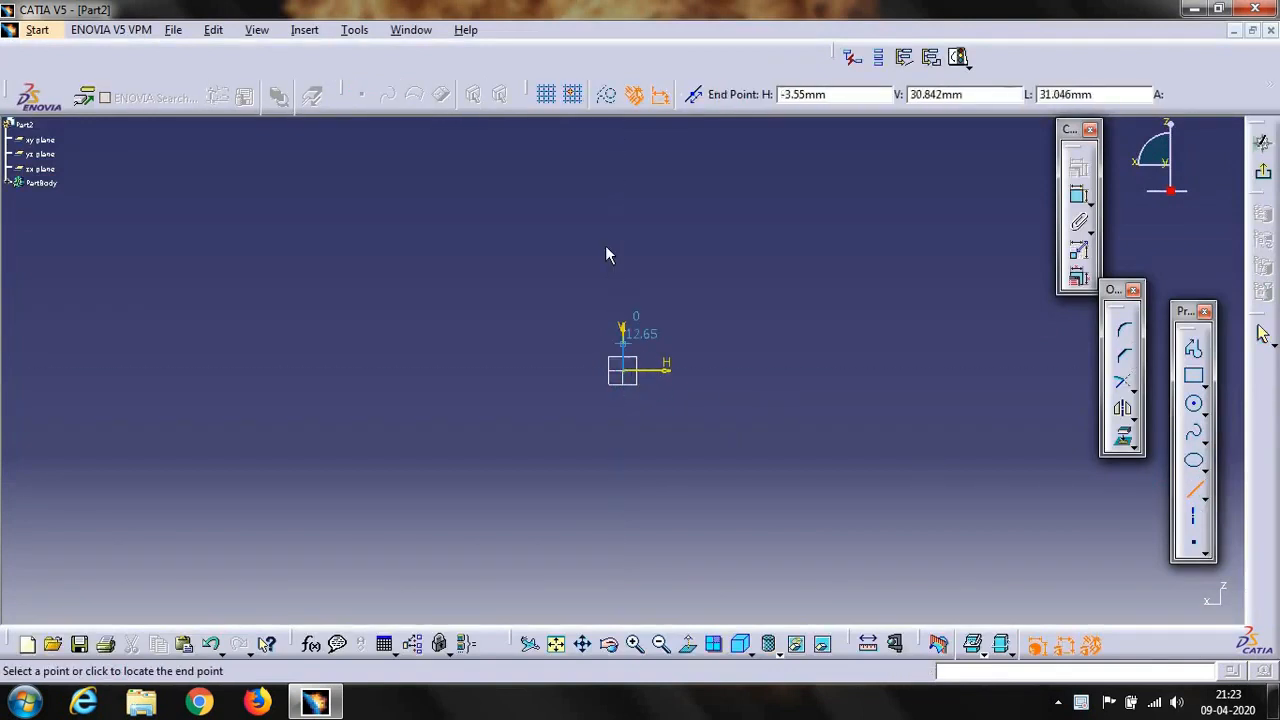
left_click(624, 185)
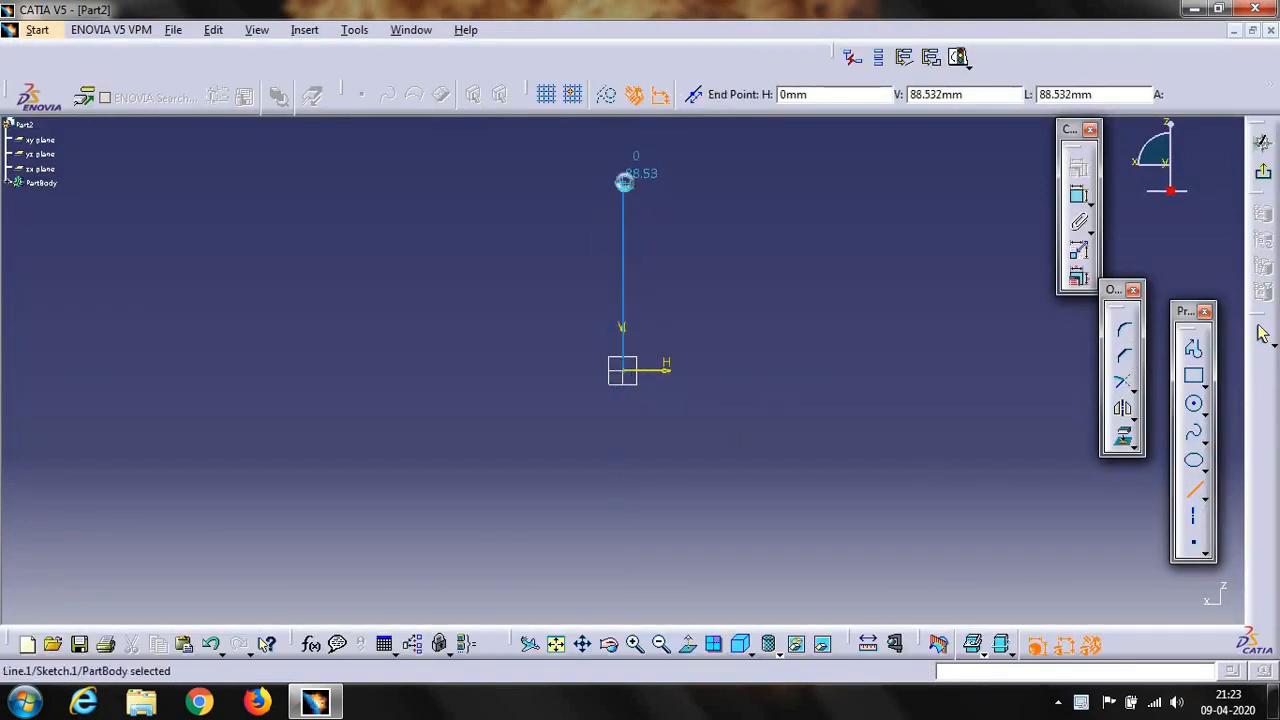
Dimension the vertical line's length and set it to 85 mm
left_click(1078, 195)
left_click(624, 250)
left_click(790, 287)
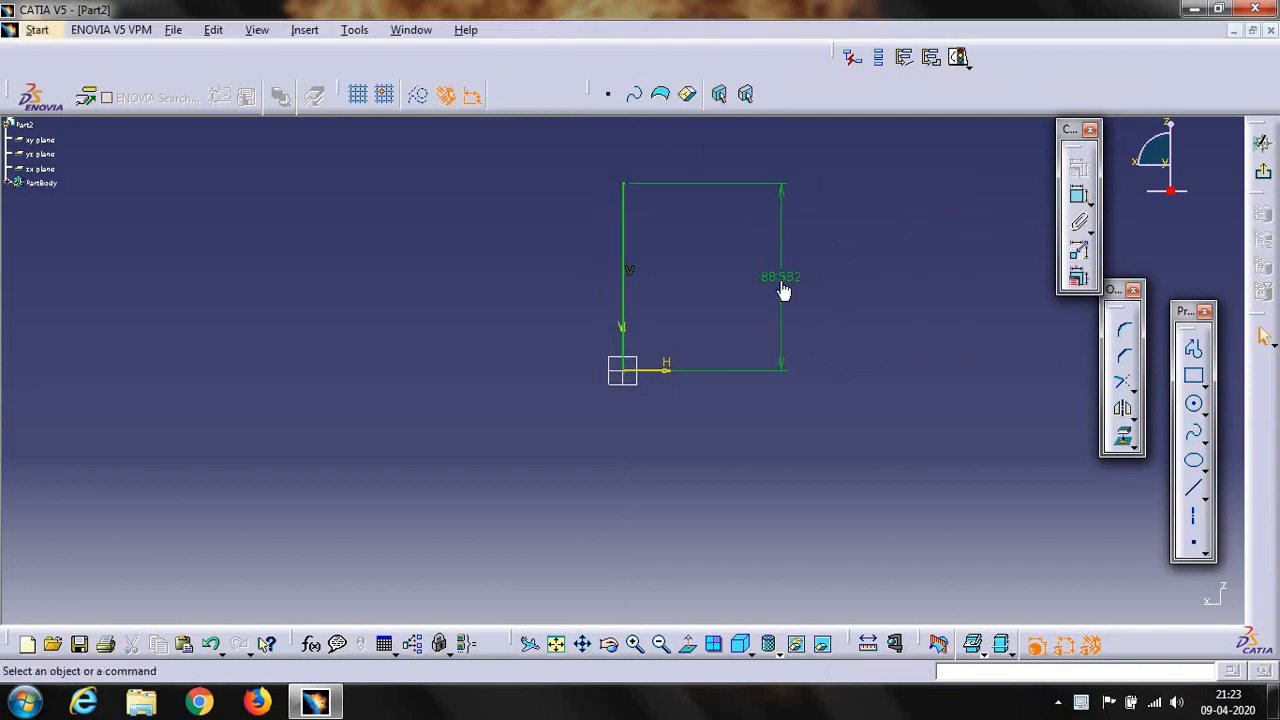
double_click(783, 285)
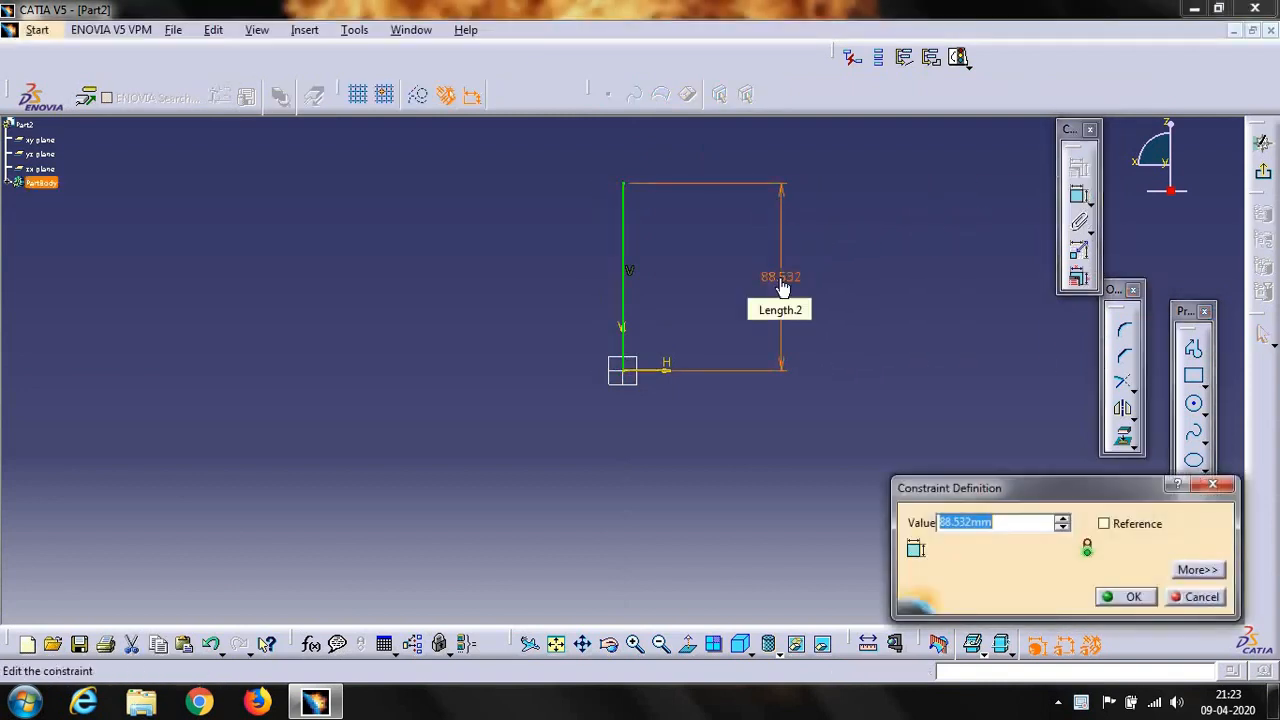
type("85")
key("Return")
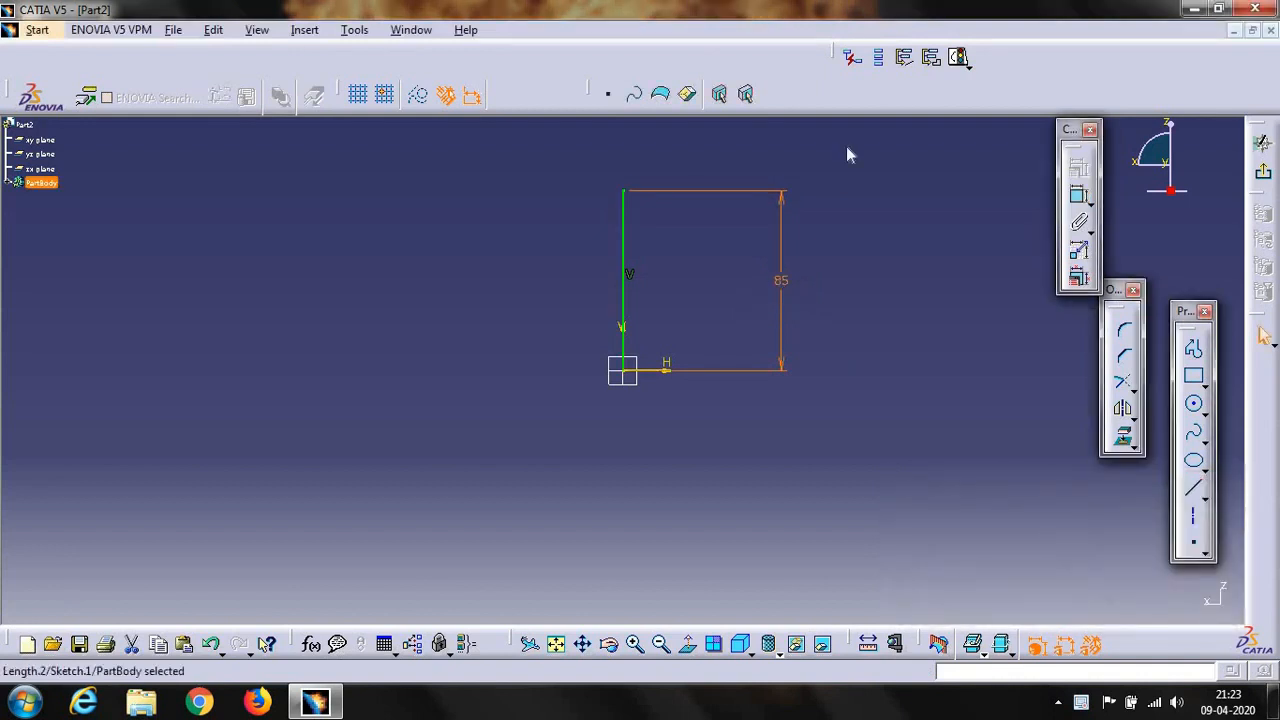
Draw a horizontal line about 7.7 mm long to the left from the upper end of the 85 mm line
left_click(634, 643)
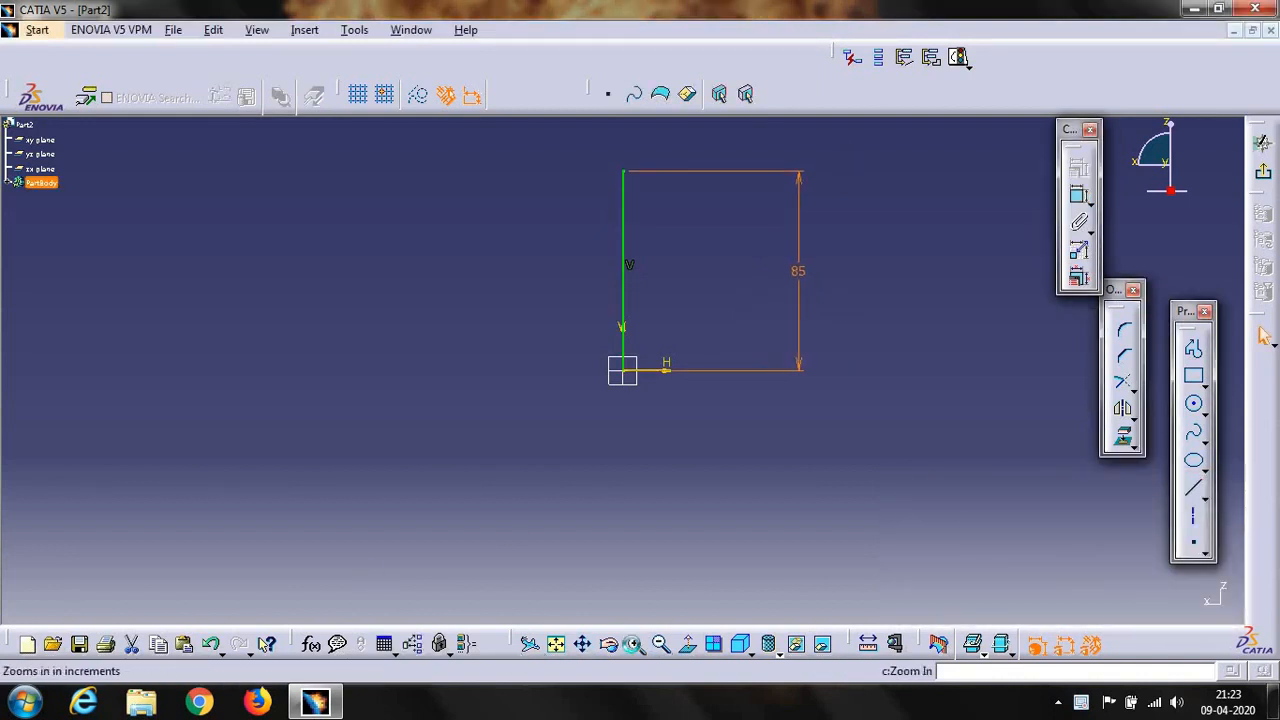
left_click(634, 646)
left_click(634, 646)
left_click(584, 648)
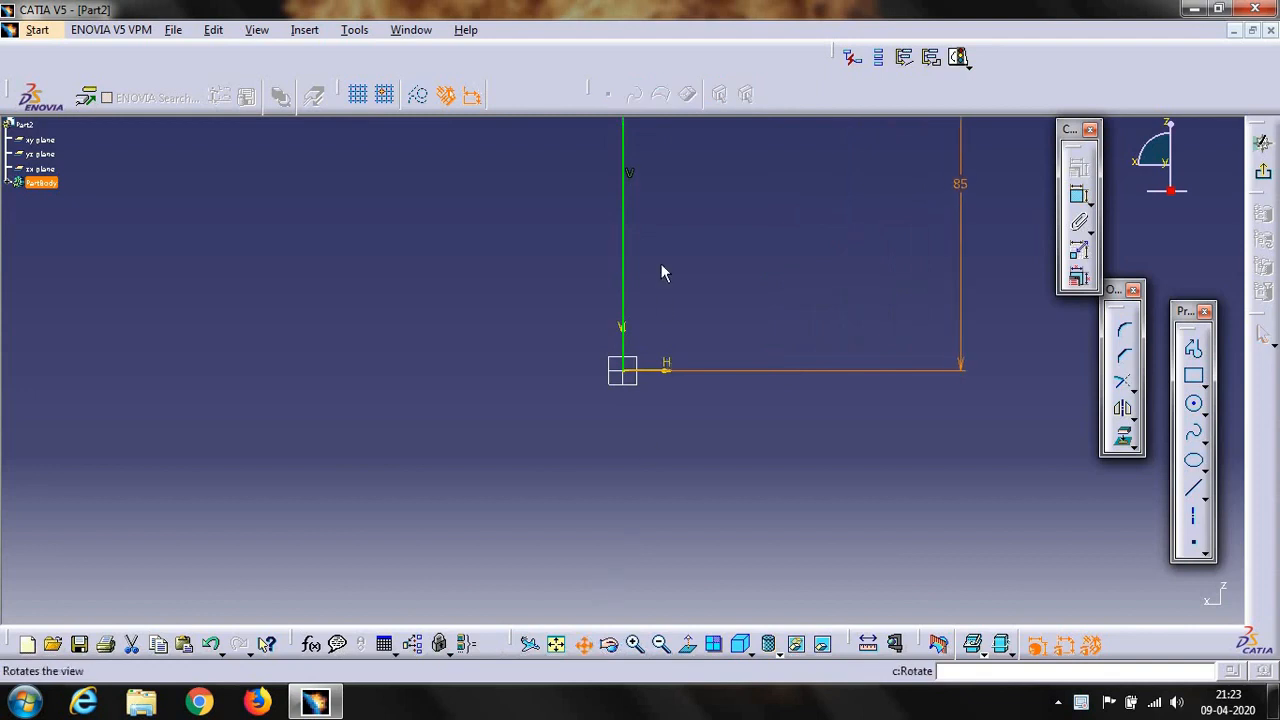
mouse_move(663, 331)
left_mouse_down()
mouse_move(669, 582)
mouse_move(674, 429)
left_mouse_up()
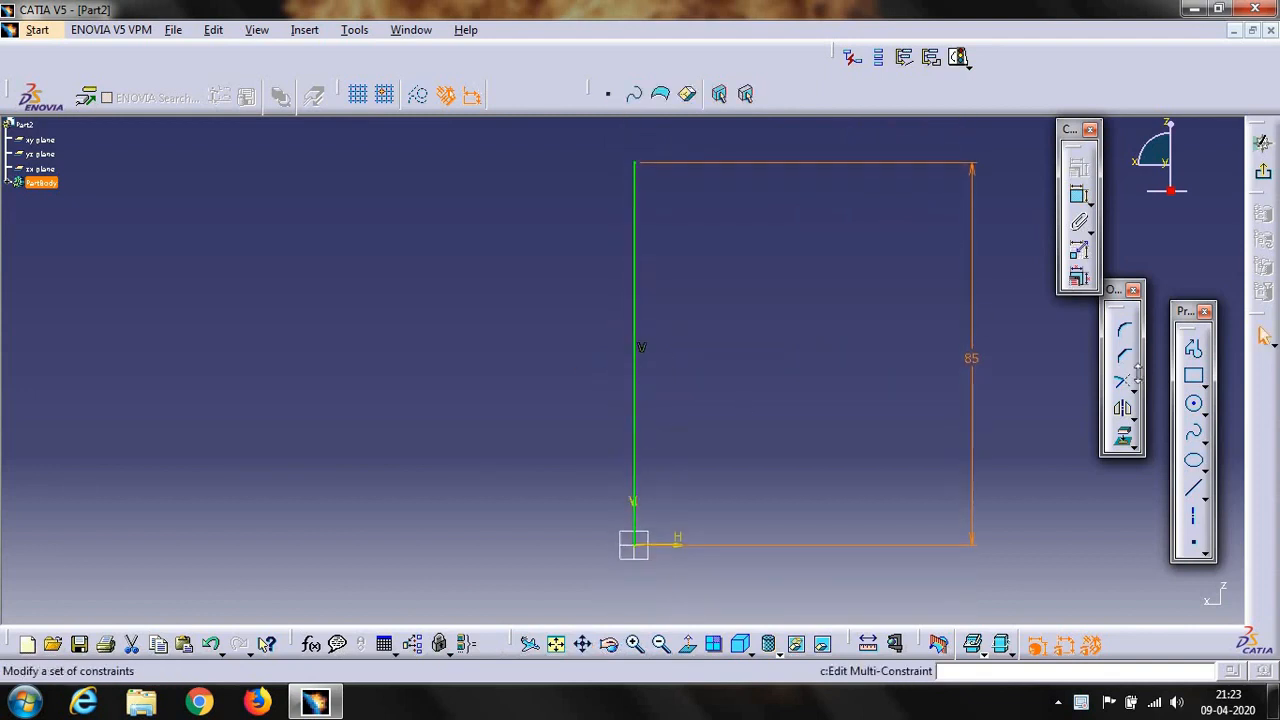
left_click(1192, 487)
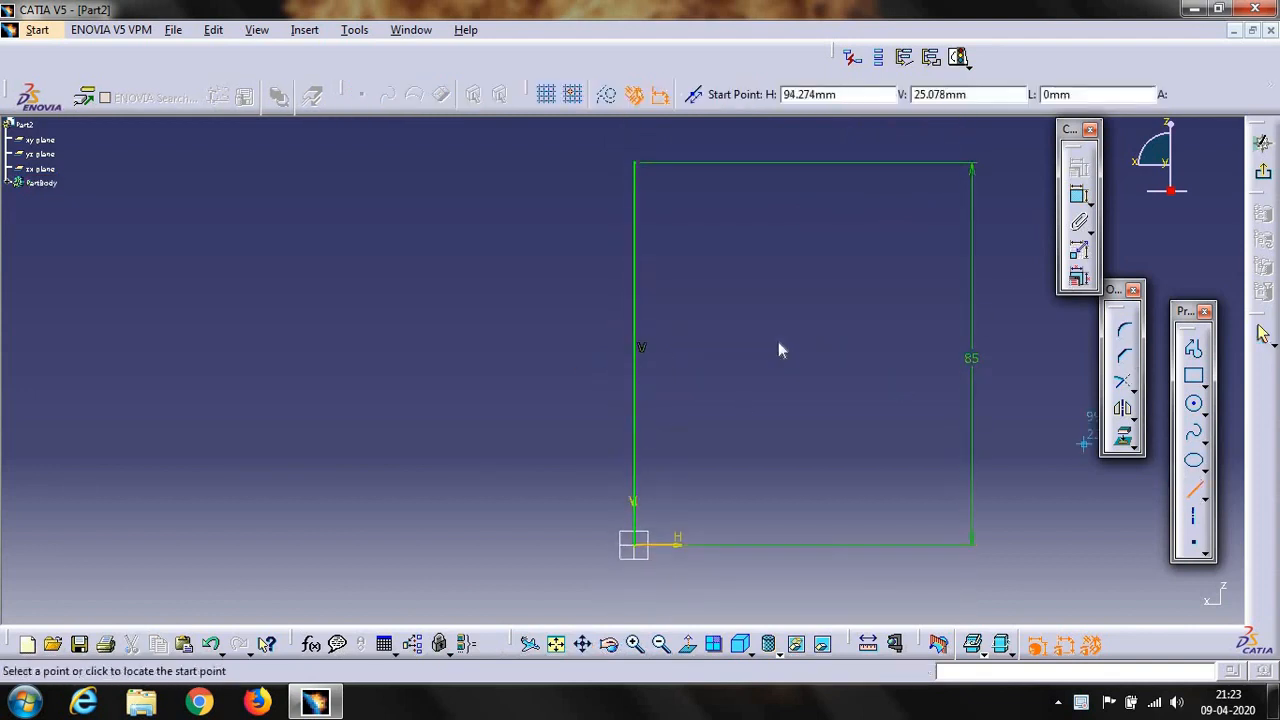
left_click(635, 164)
left_click(598, 163)
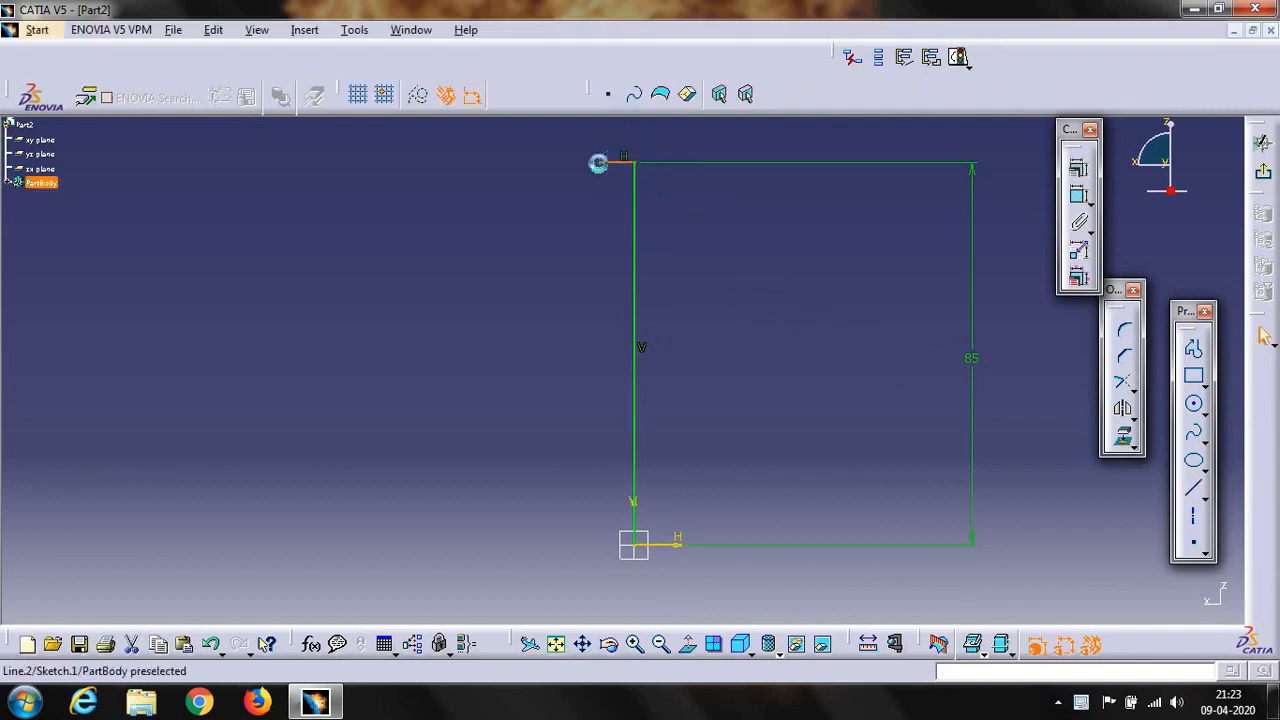
Dimension the short horizontal line at the upper end and set its length to 3 mm
left_click(1078, 195)
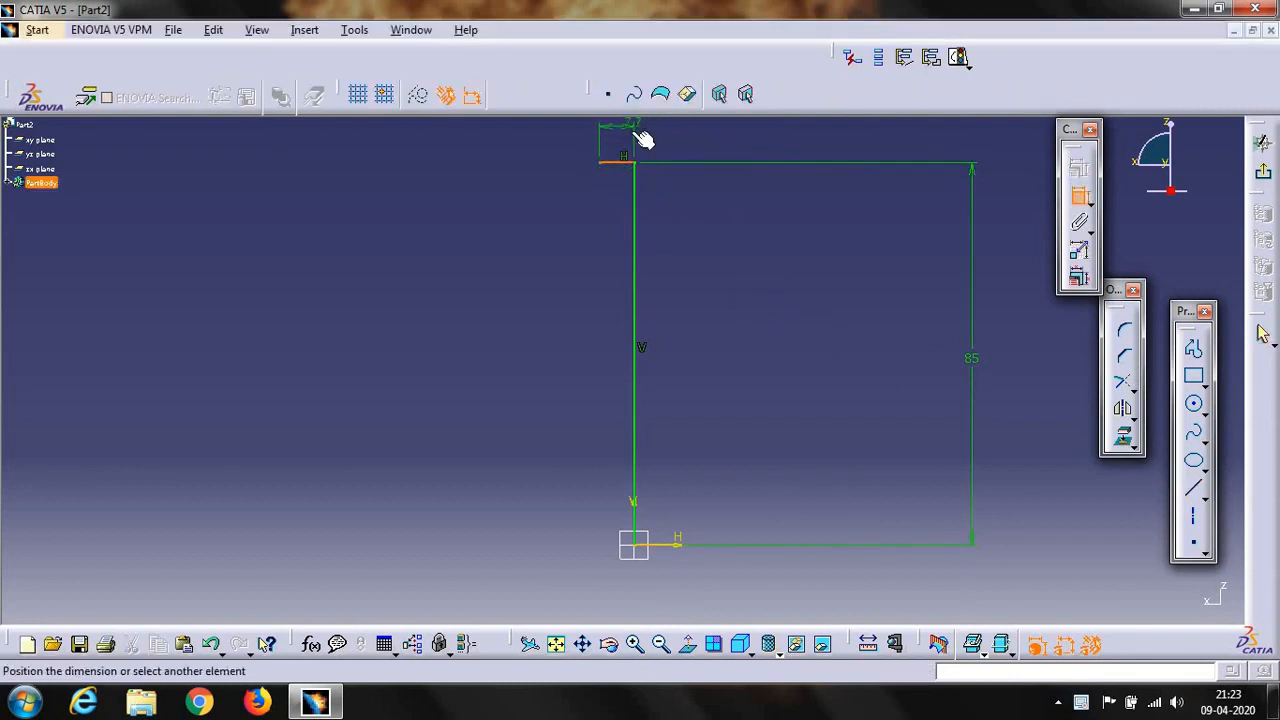
left_click(660, 140)
double_click(650, 133)
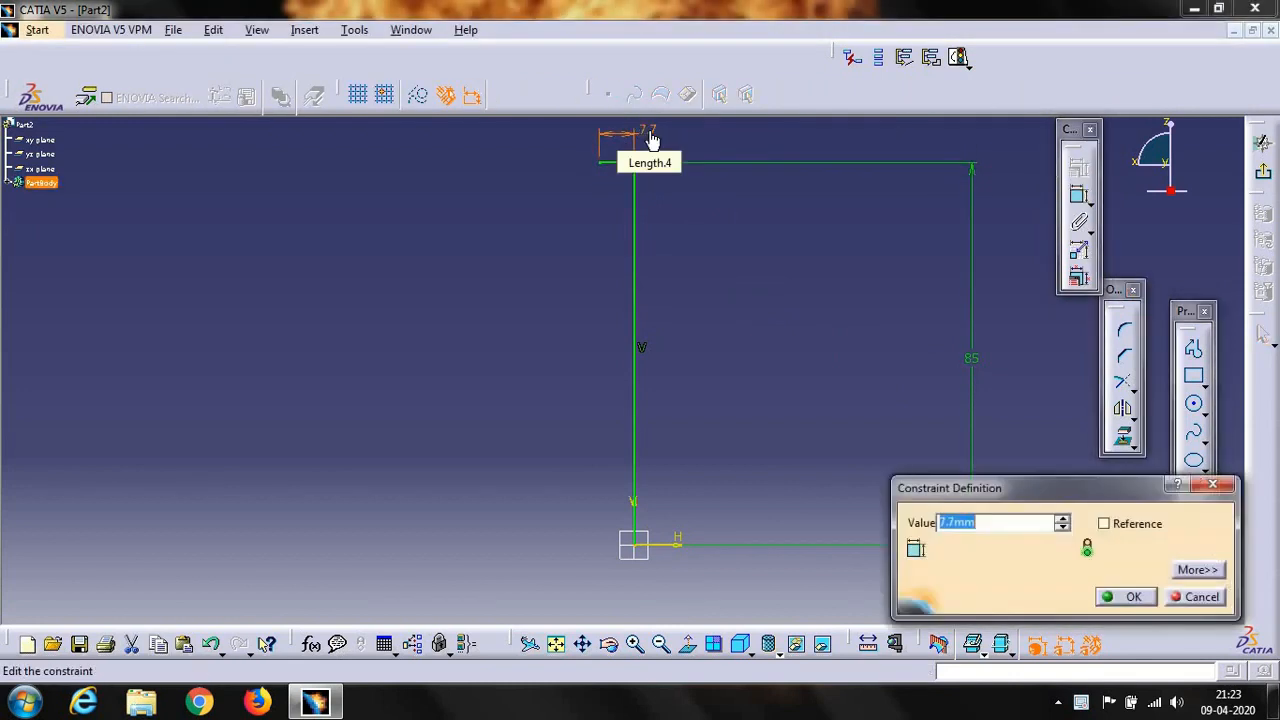
type("3")
key("Return")
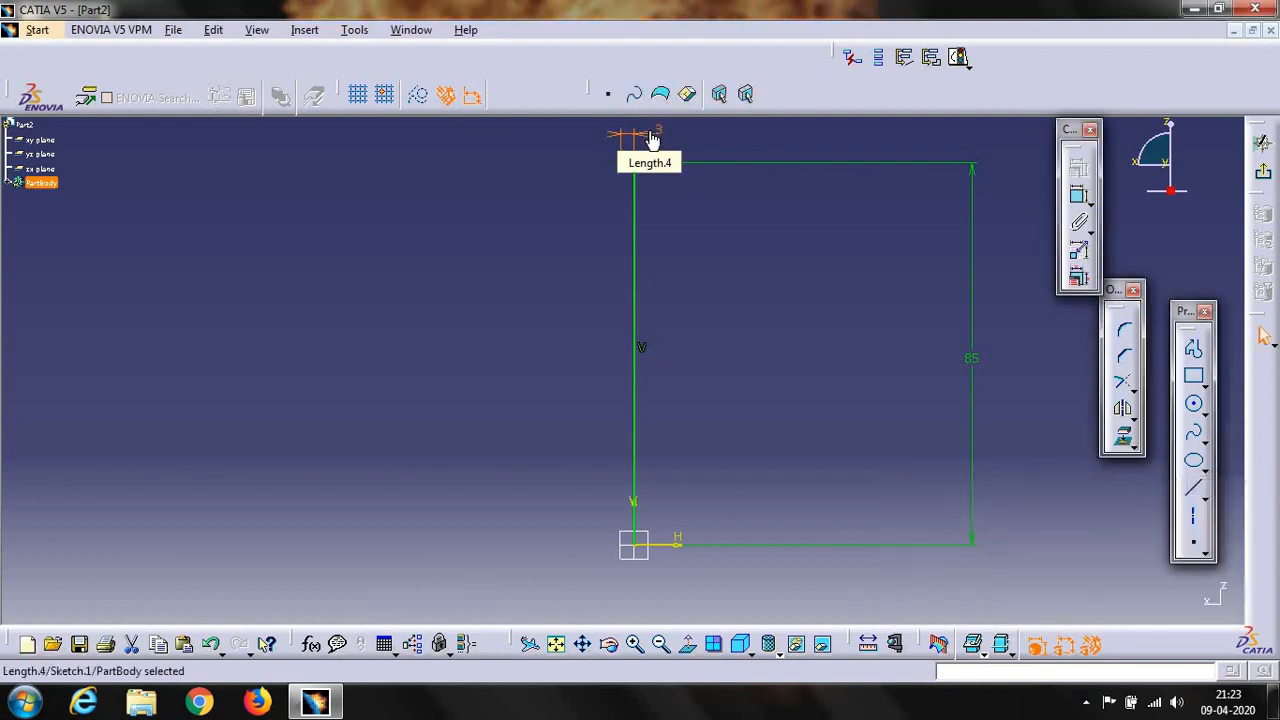
Draw a vertical line about 13.5 mm long downward from the left end of the 3 mm horizontal line
left_click(1193, 487)
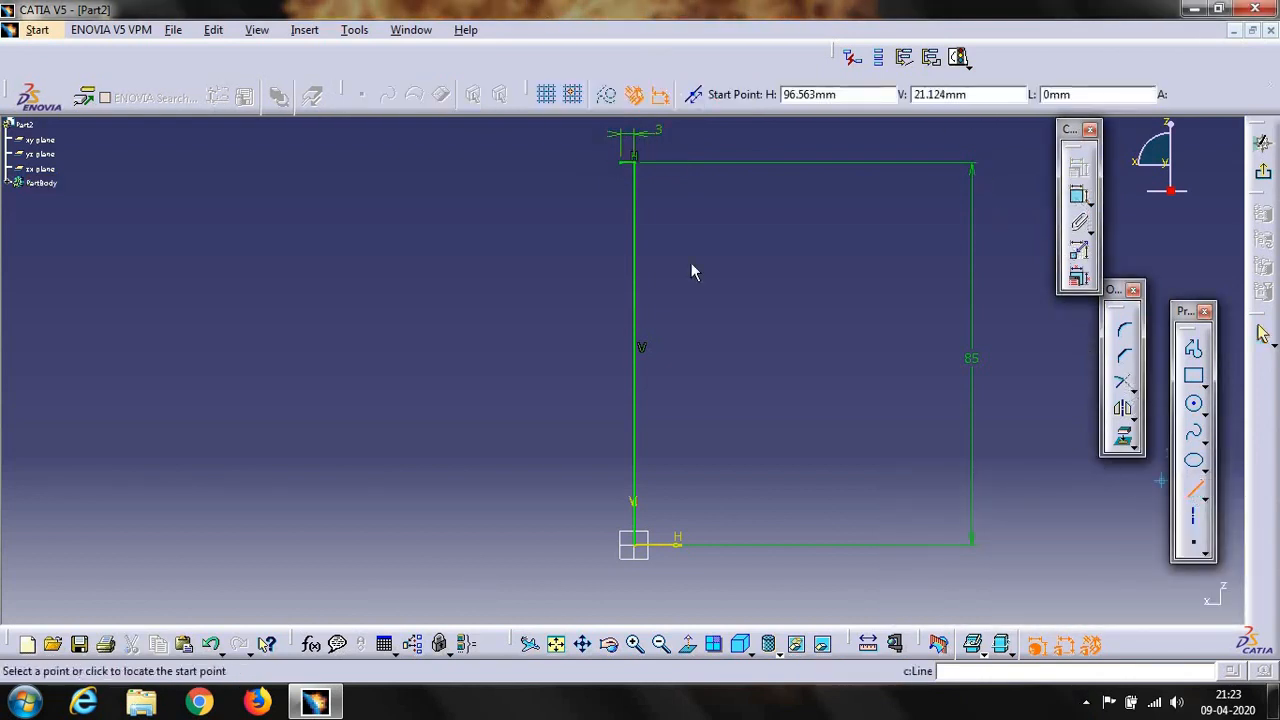
left_click(627, 166)
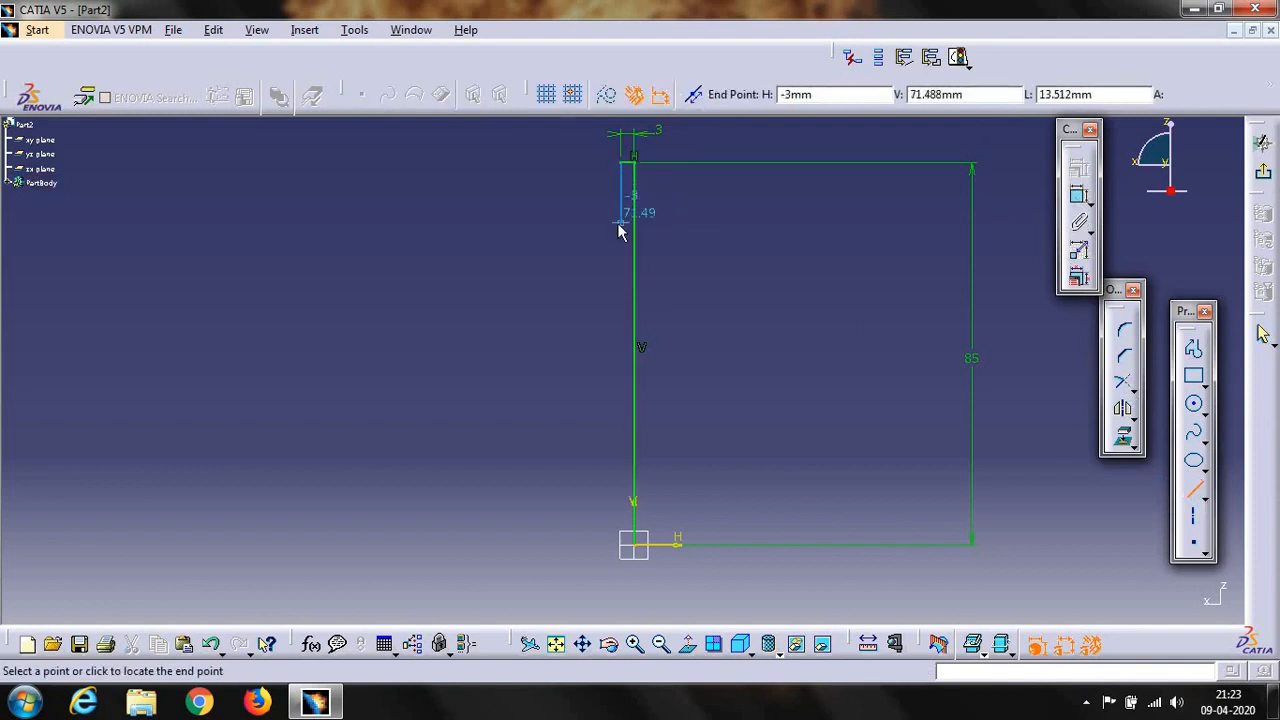
left_click(620, 224)
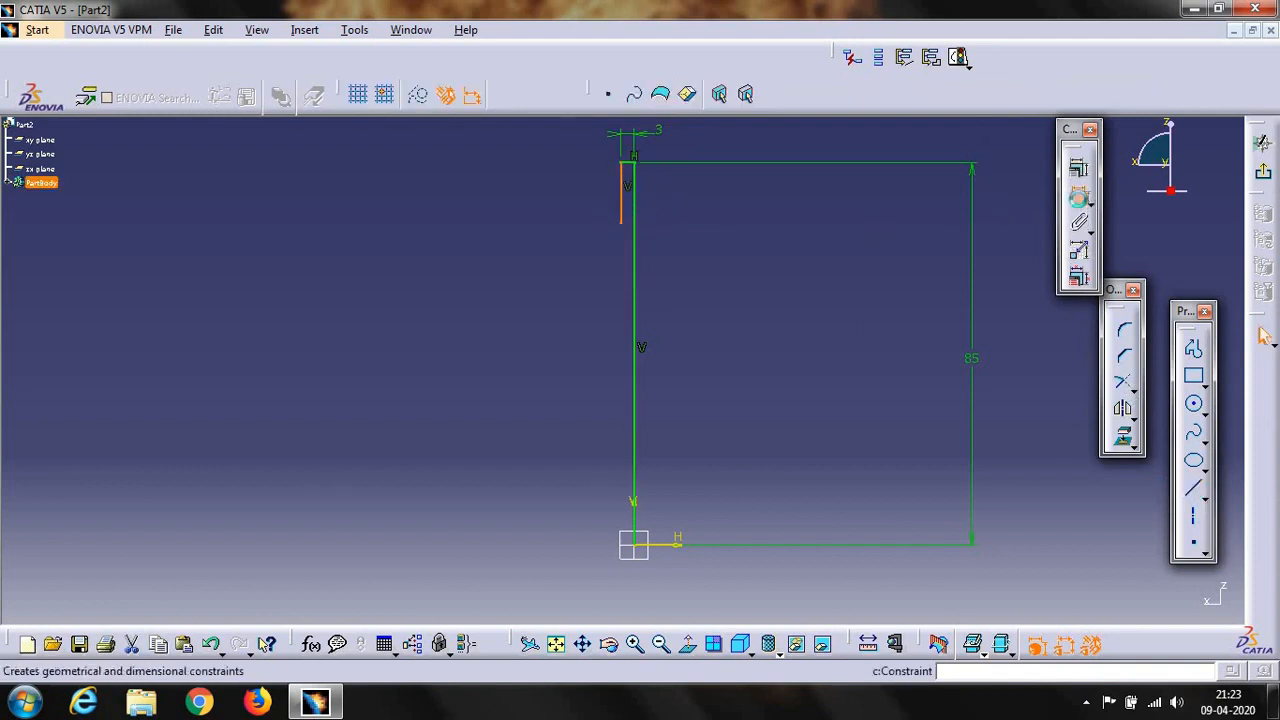
Dimension the short left vertical line and set its length to 7 mm
left_click(1078, 195)
left_click(562, 210)
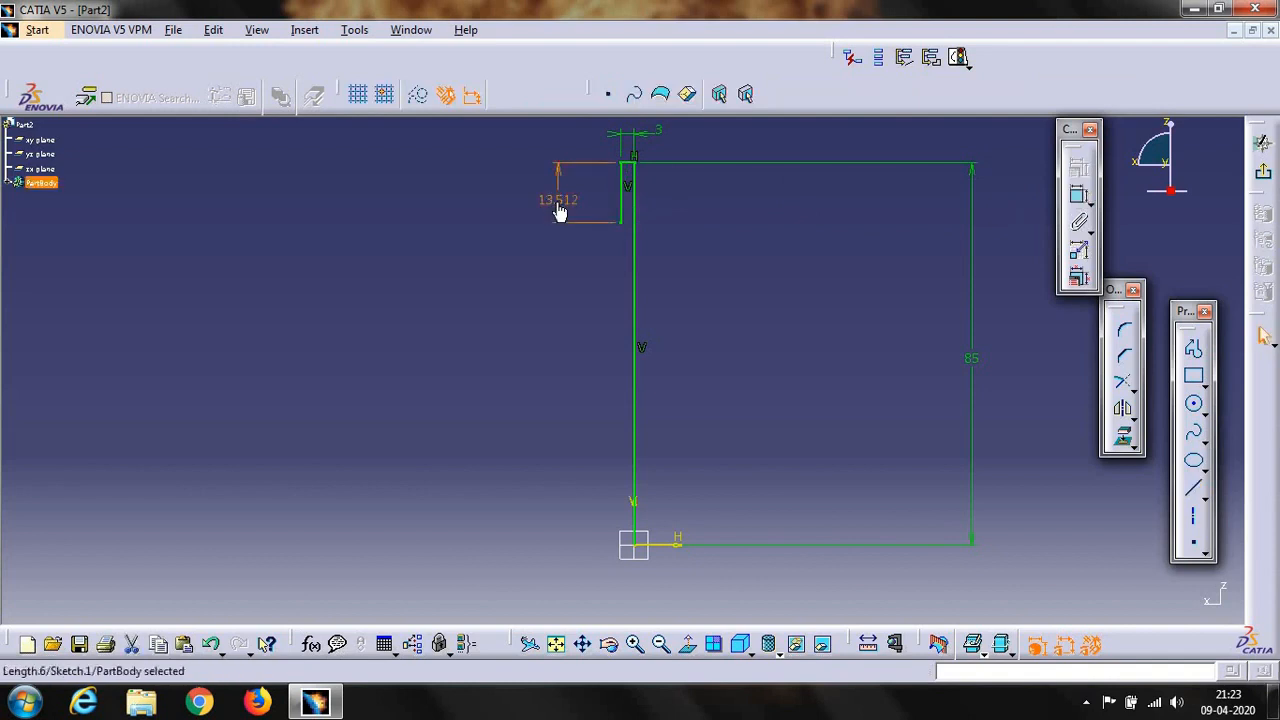
double_click(557, 200)
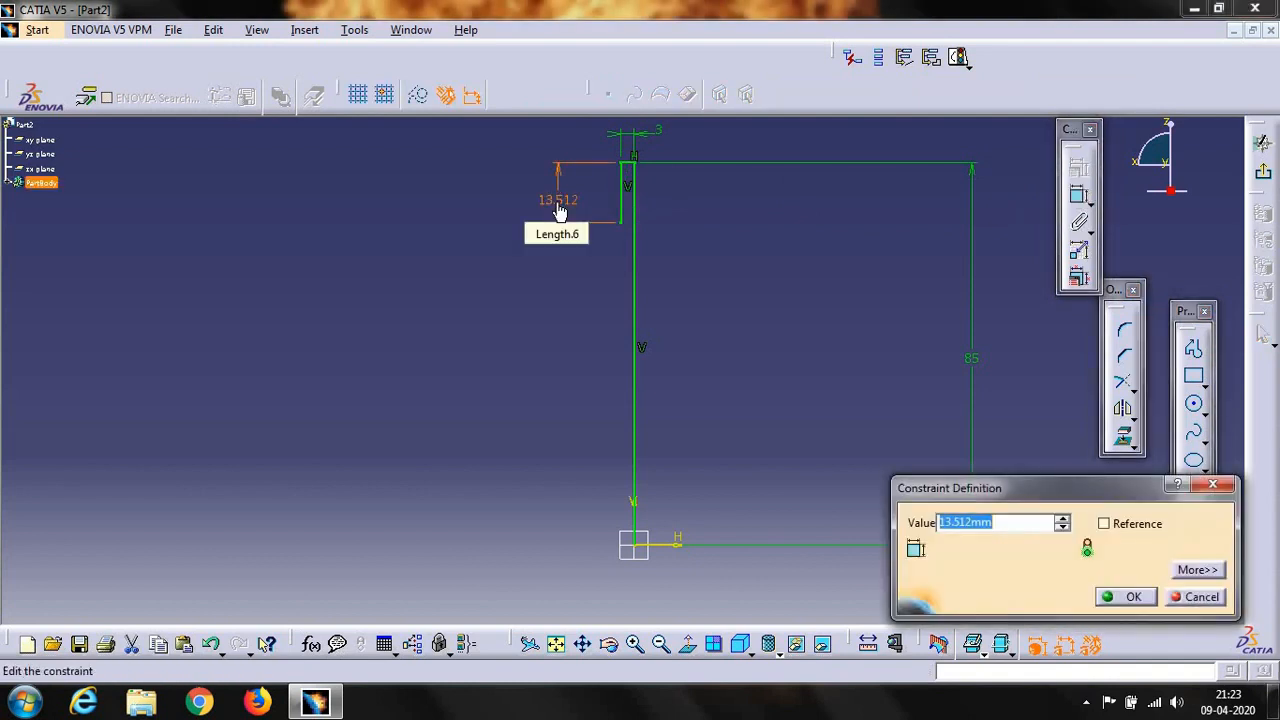
key("Return")
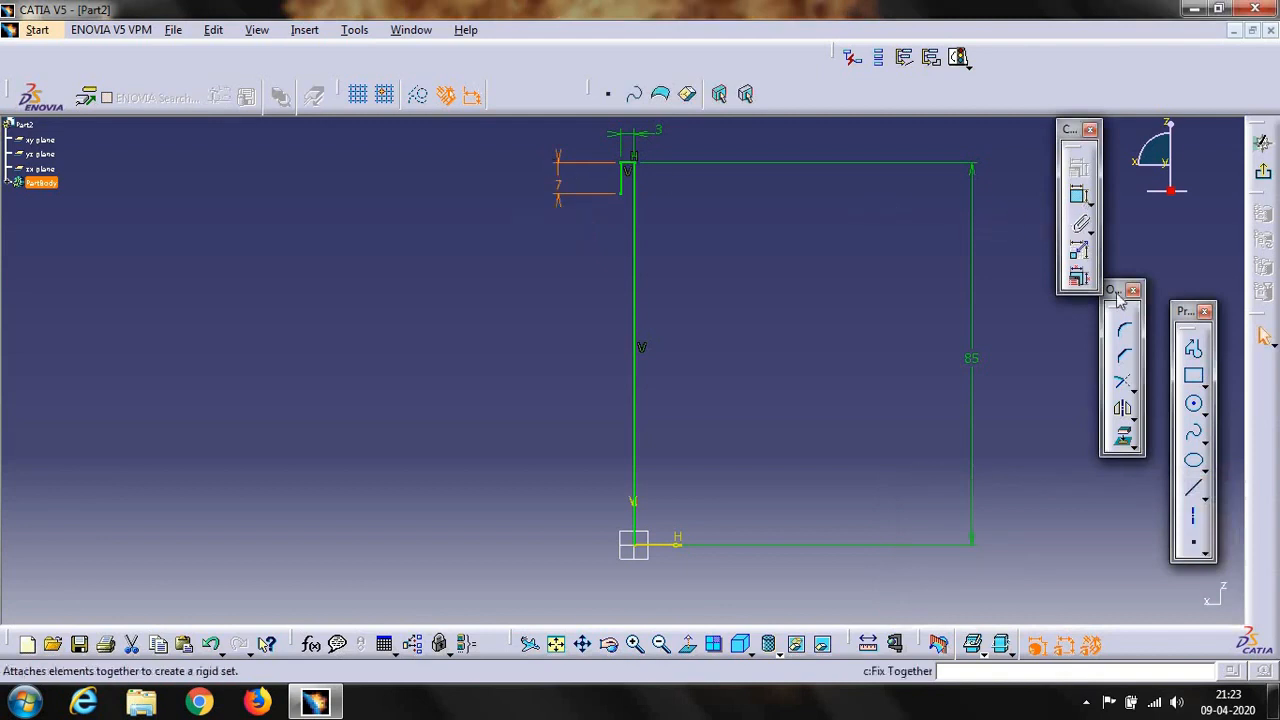
Draw a horizontal line about 7.4 mm long to the right from the lower end of the 7 mm line
left_click(1194, 493)
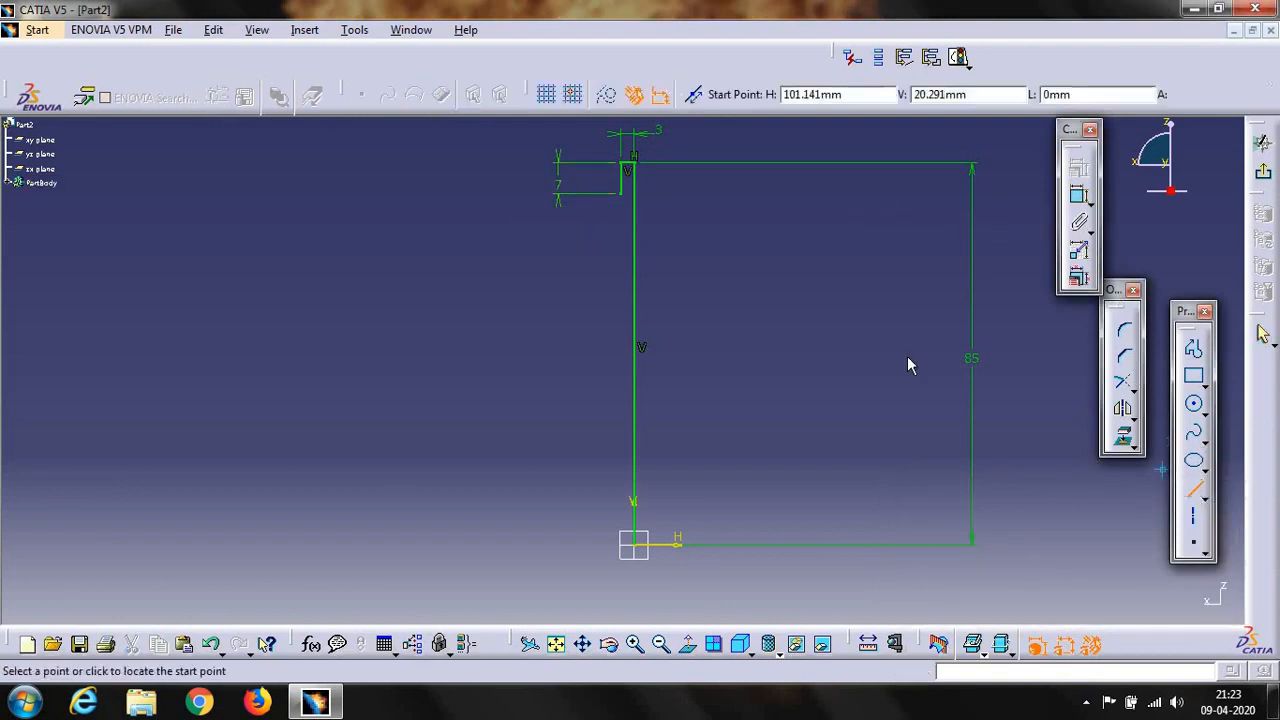
left_click(622, 196)
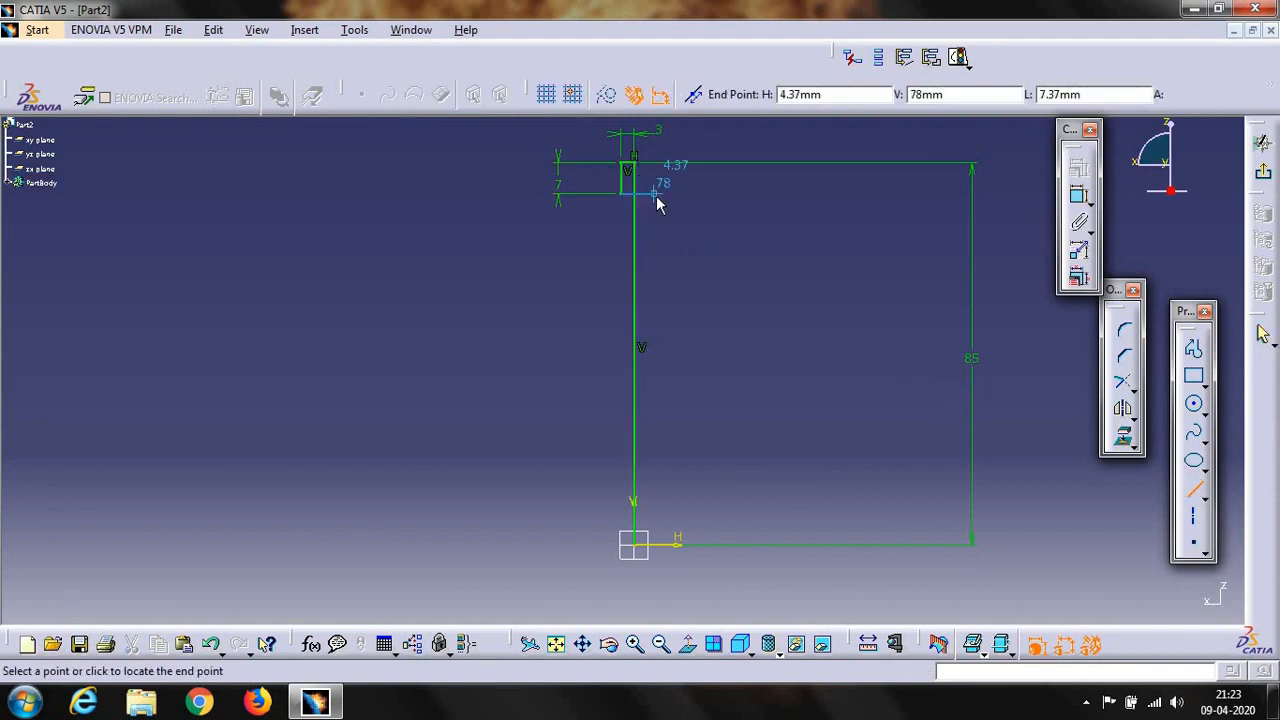
left_click(658, 203)
Dimension the horizontal line below the 7 mm segment and set its length to 1 mm
left_click(1078, 196)
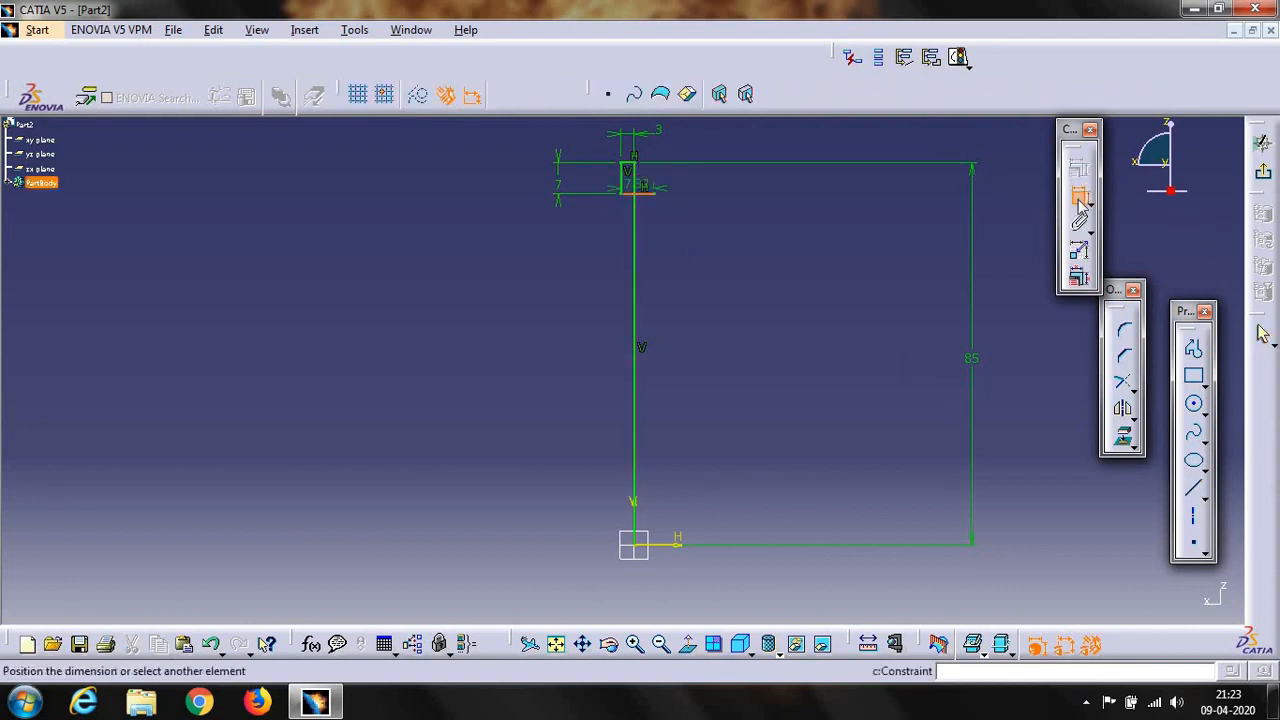
left_click(722, 201)
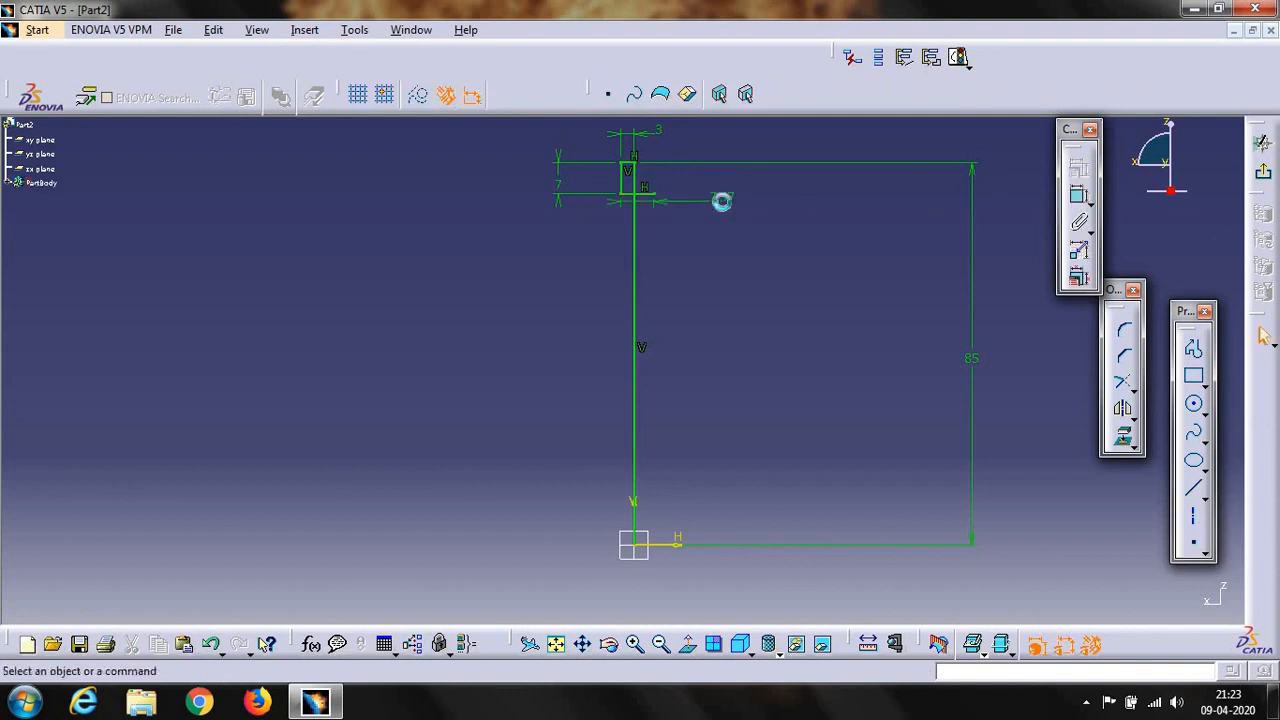
double_click(724, 208)
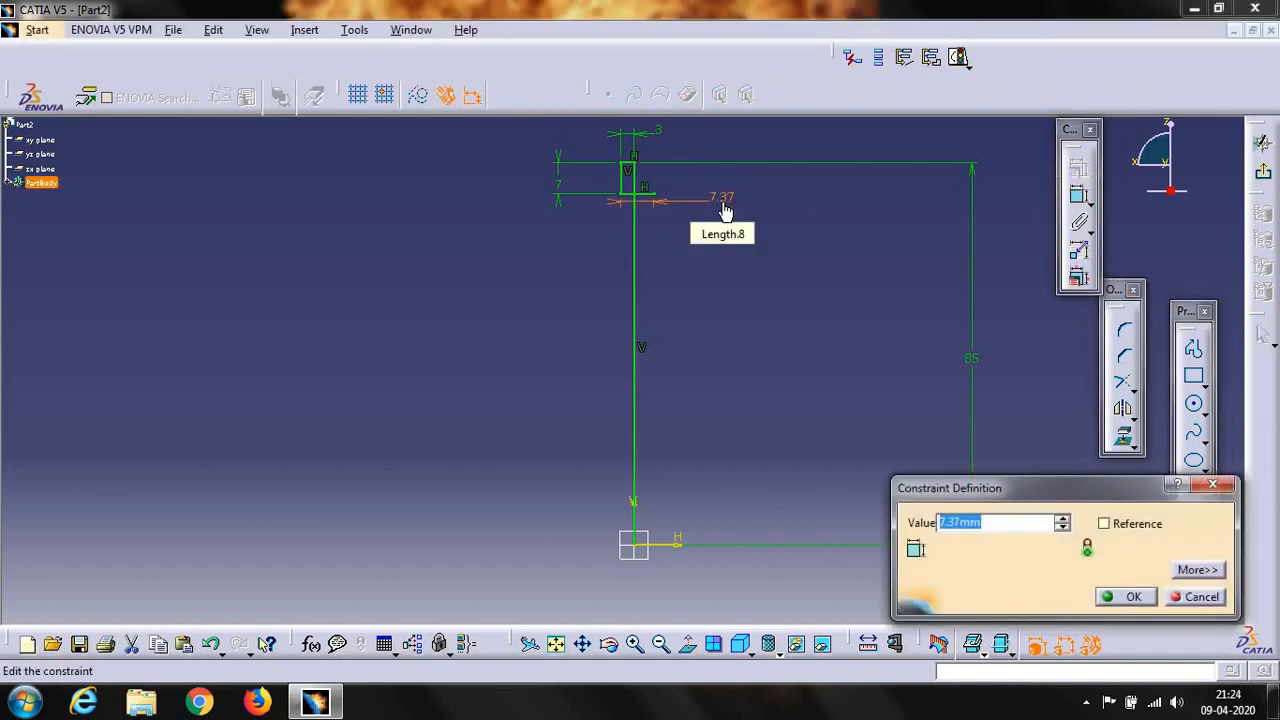
type("1")
key("Return")
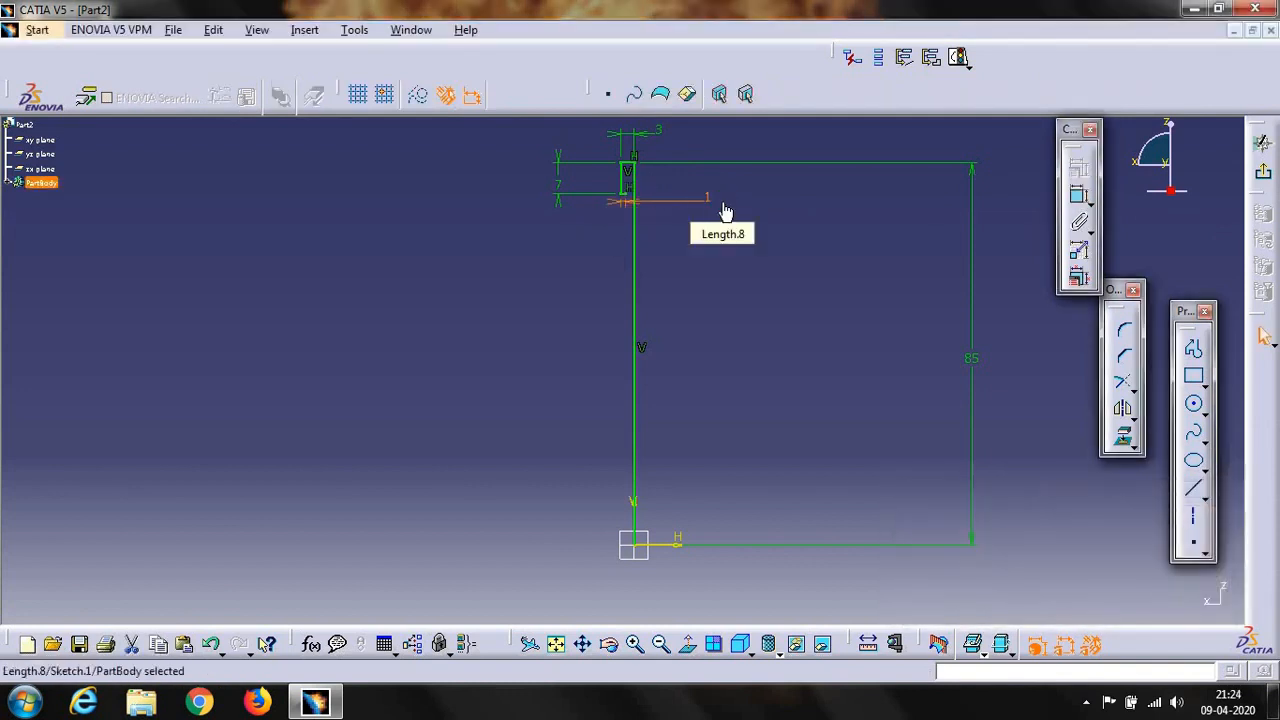
Draw a vertical line about 8.1 mm long downward from the right end of the 1 mm step line
left_click(634, 648)
left_click(634, 648)
left_click(584, 647)
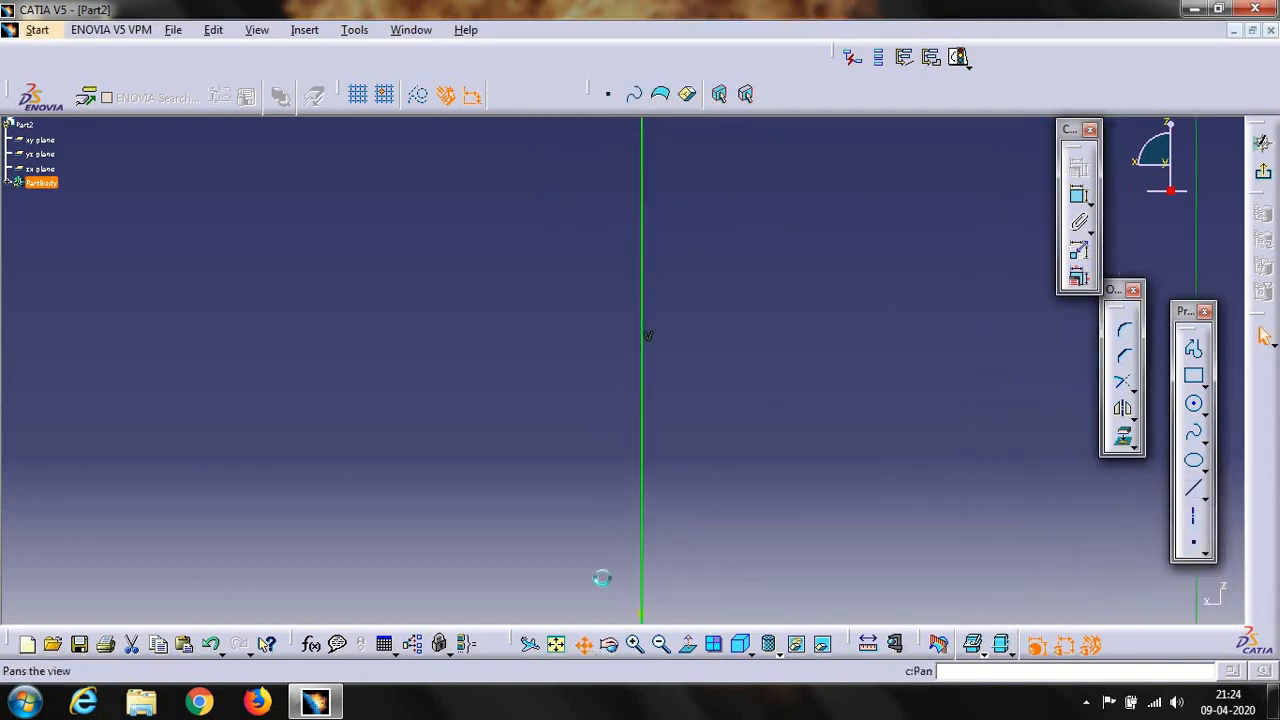
left_click_drag(597, 378, 598, 561)
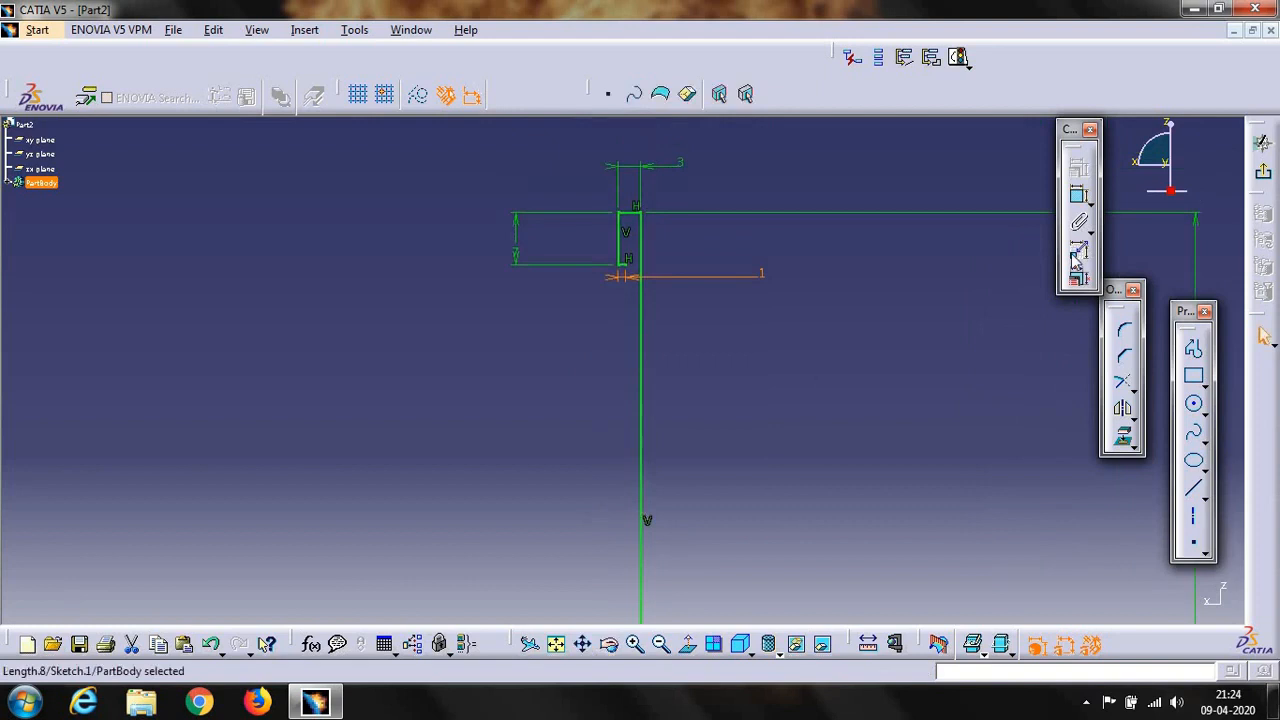
left_click(1192, 486)
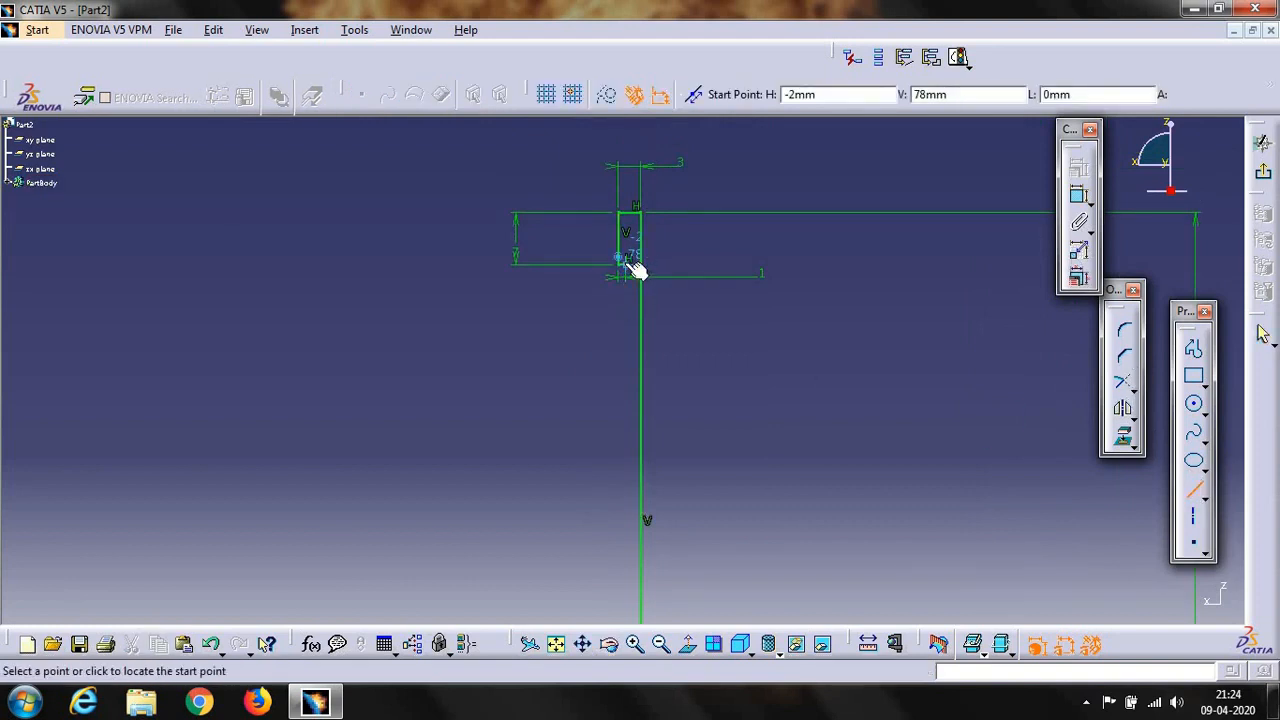
left_click(628, 264)
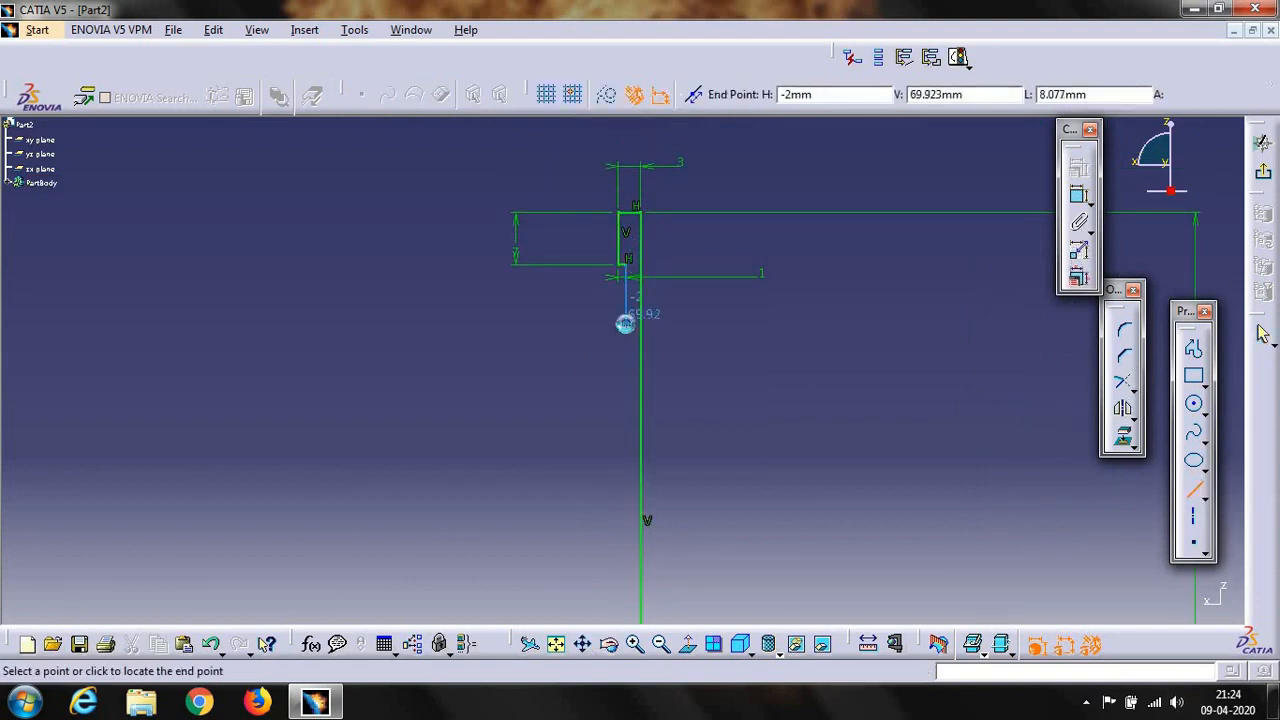
left_click(625, 323)
Dimension the vertical line below the 1 mm step and set its length to 3 mm
left_click(1078, 196)
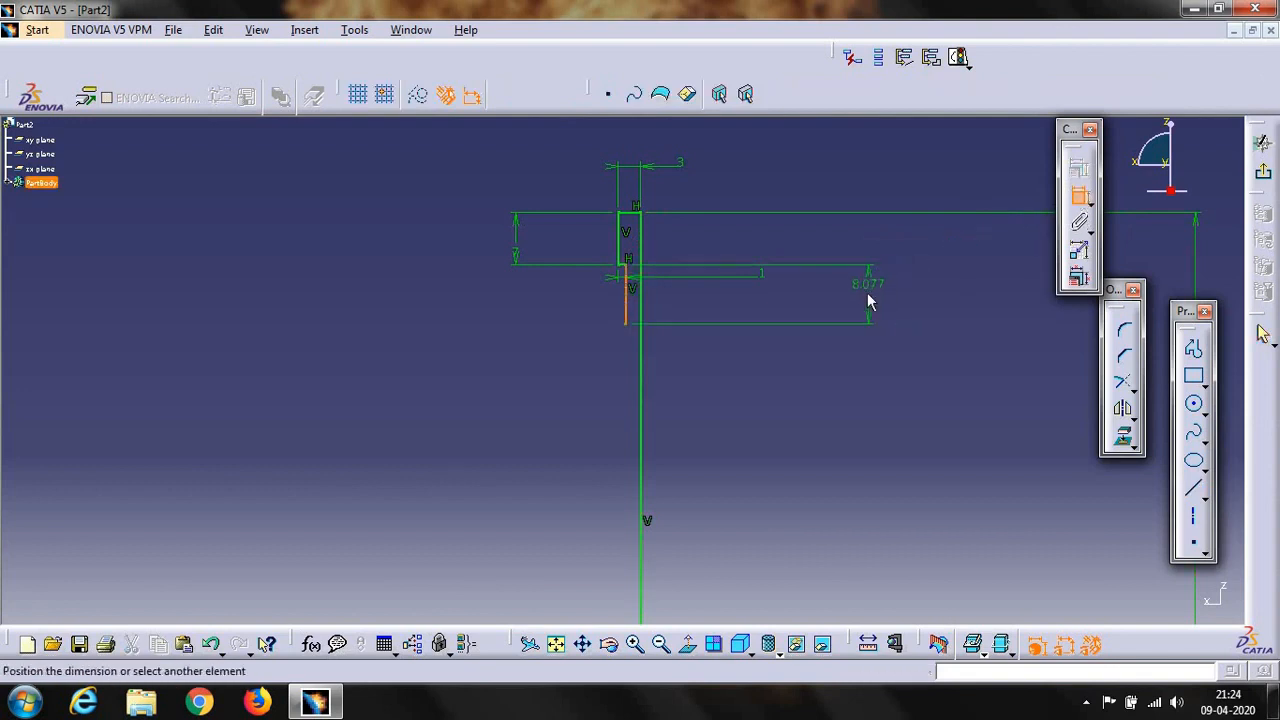
left_click(868, 308)
double_click(867, 298)
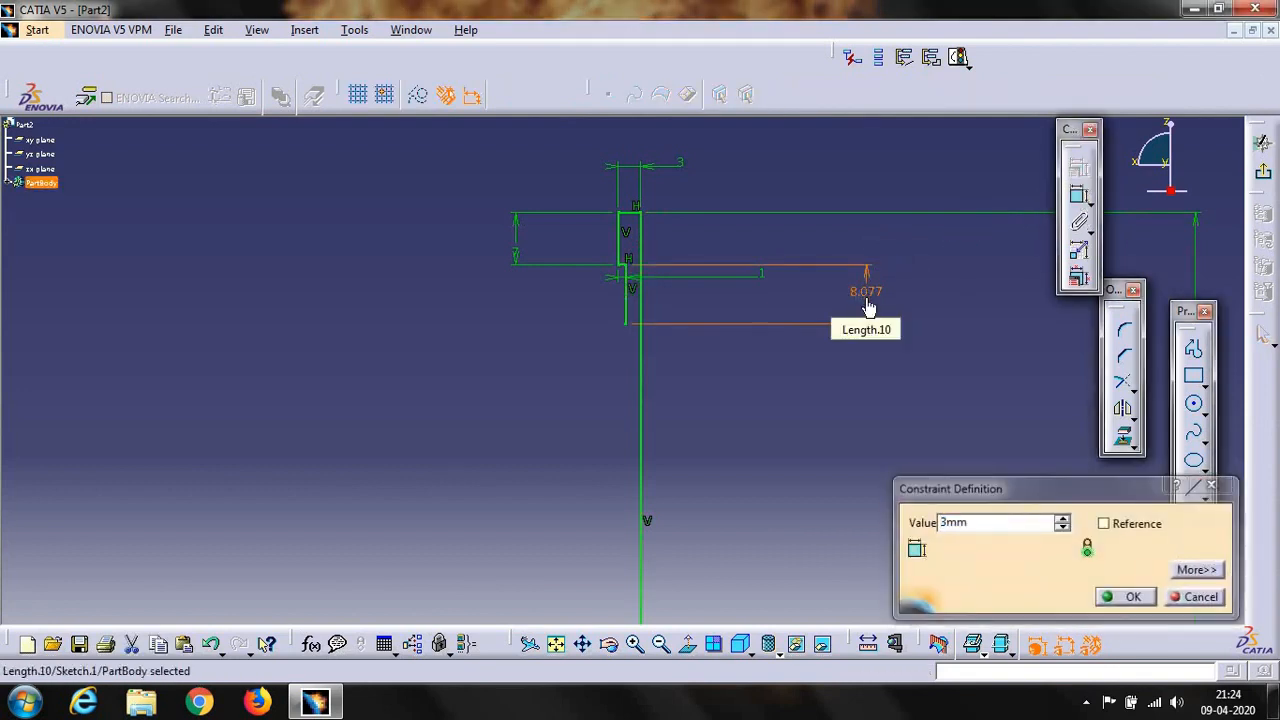
key("Return")
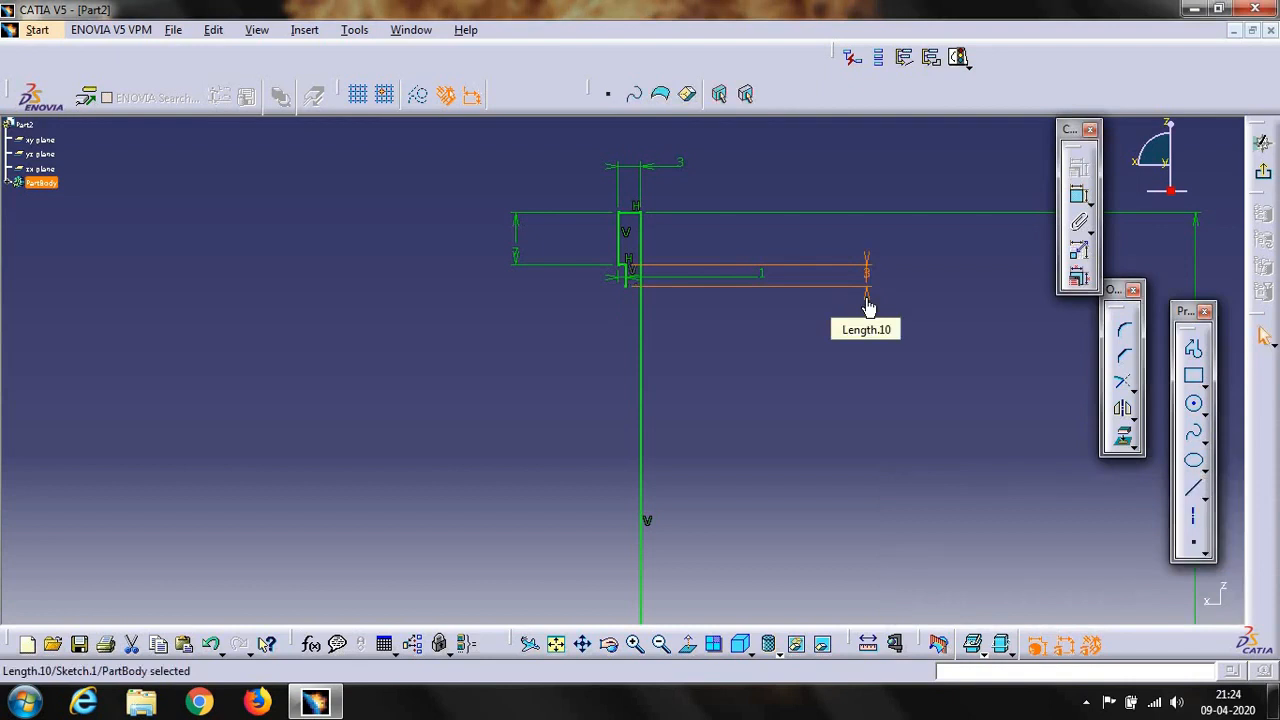
Draw a horizontal line about 1 mm long to the left from the lower end of the 3 mm vertical line
left_click(1190, 488)
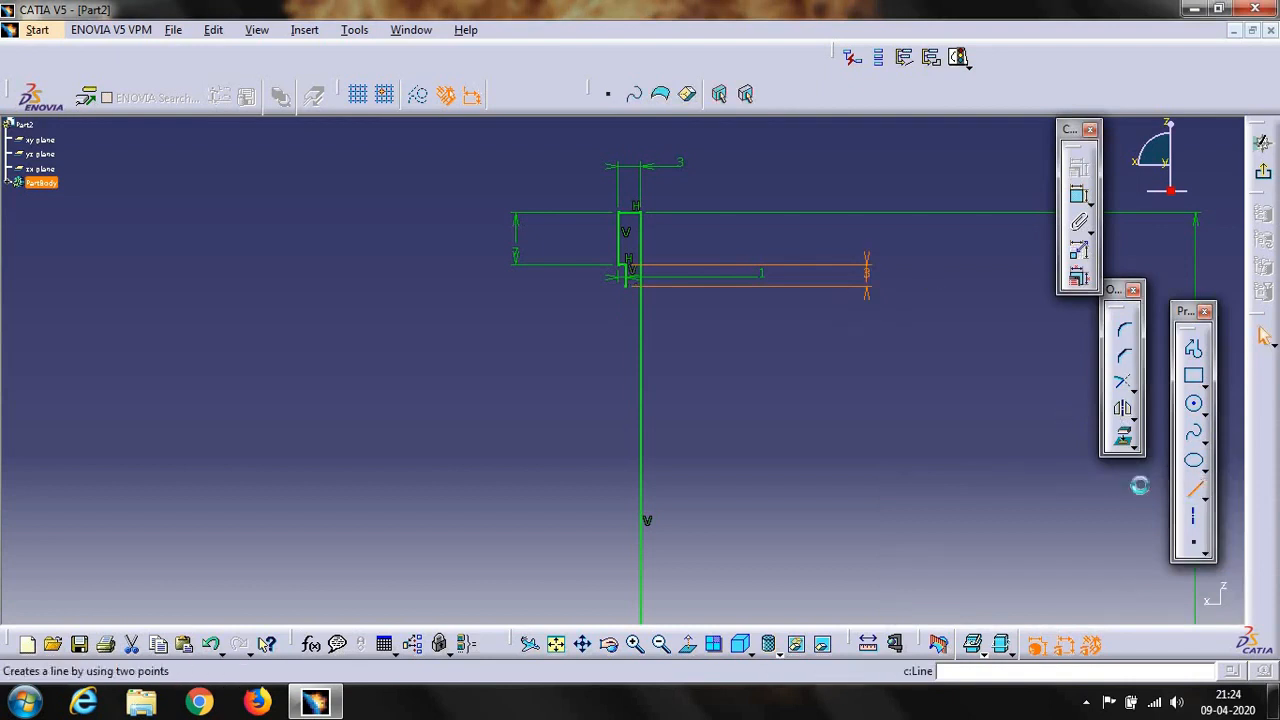
left_click(633, 289)
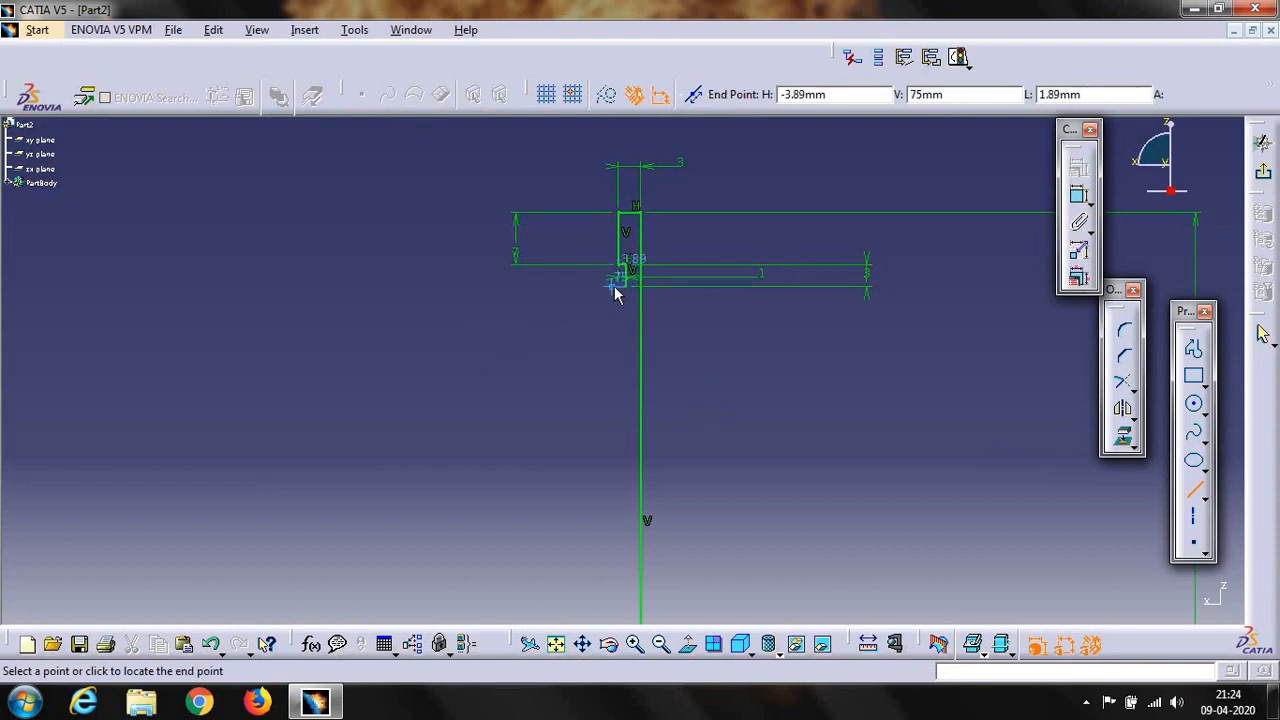
left_click(619, 287)
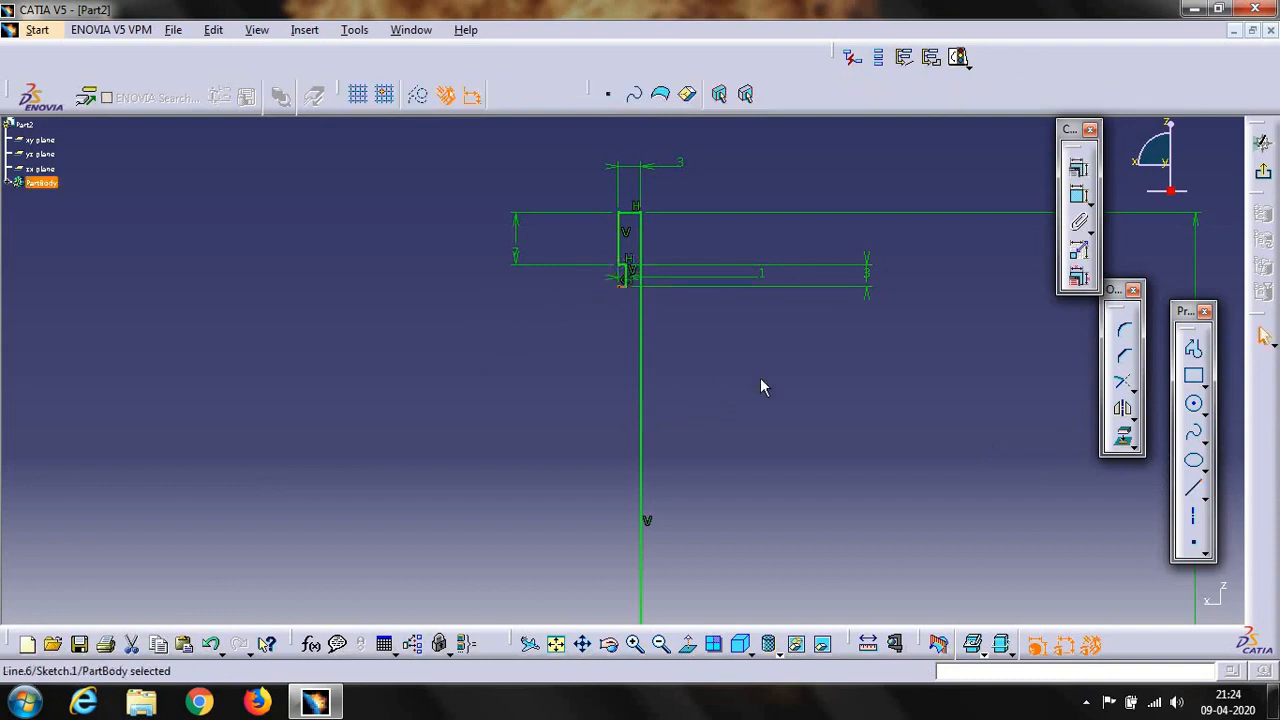
left_click(872, 383)
Draw a vertical line about 31 mm long downward from the left end of the lower 1 mm step line
left_click(1193, 488)
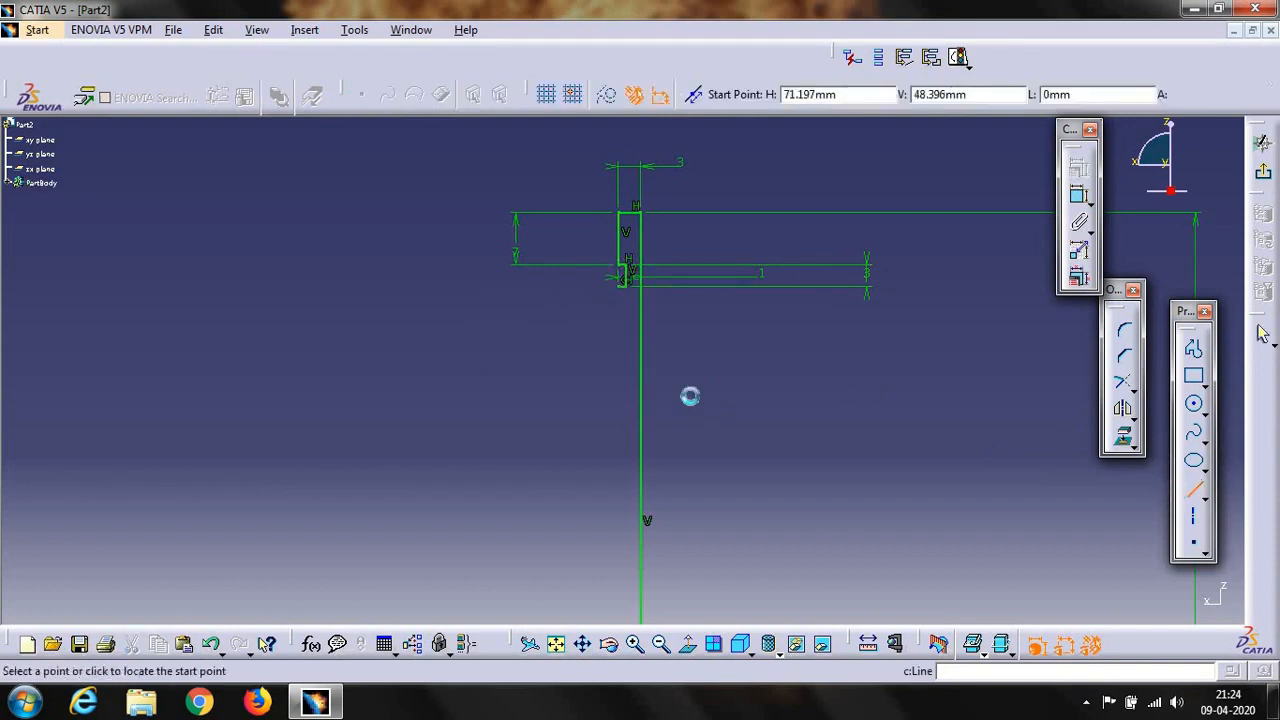
left_click(618, 287)
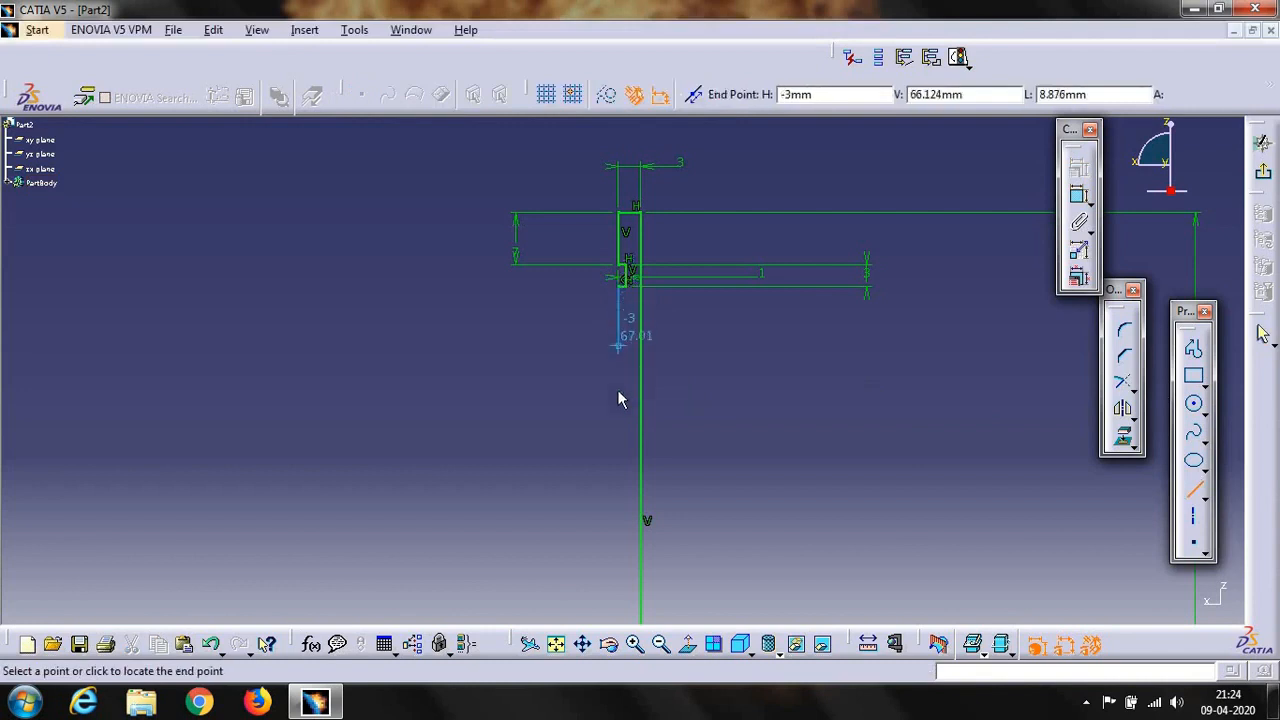
left_click(620, 517)
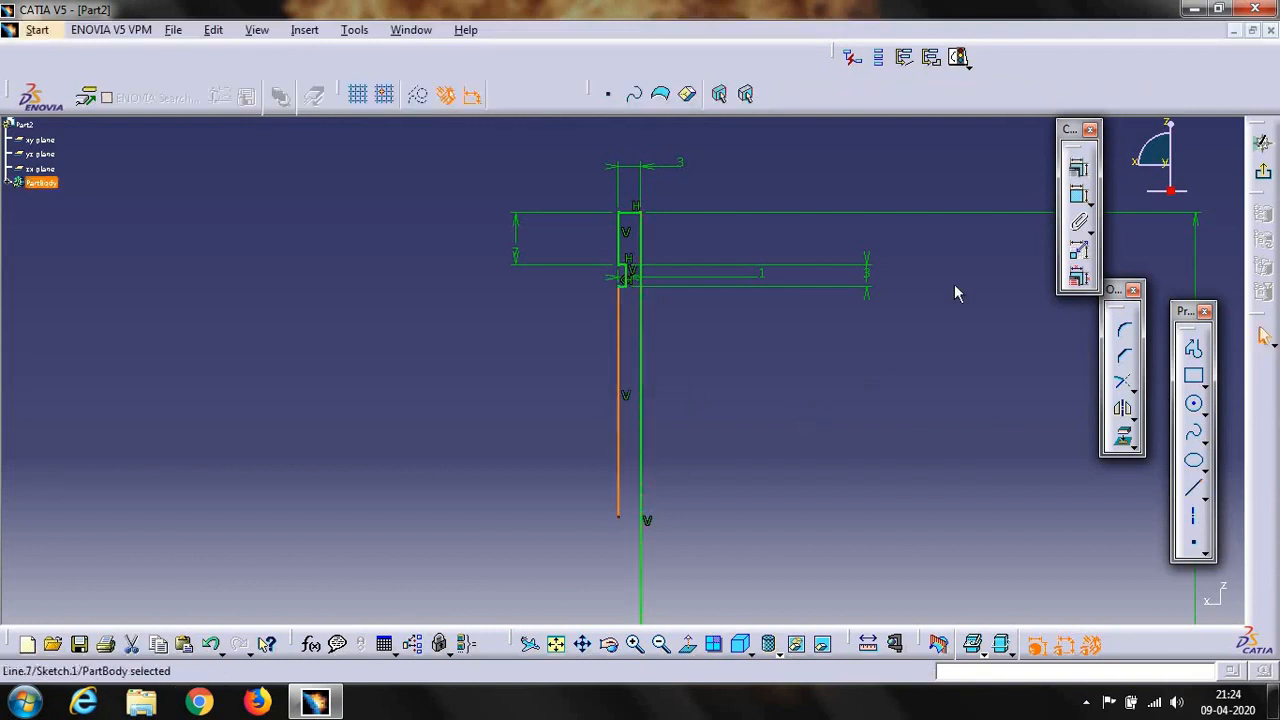
Dimension the long outer vertical line below the groove and set its length to 65 mm
left_click(1078, 196)
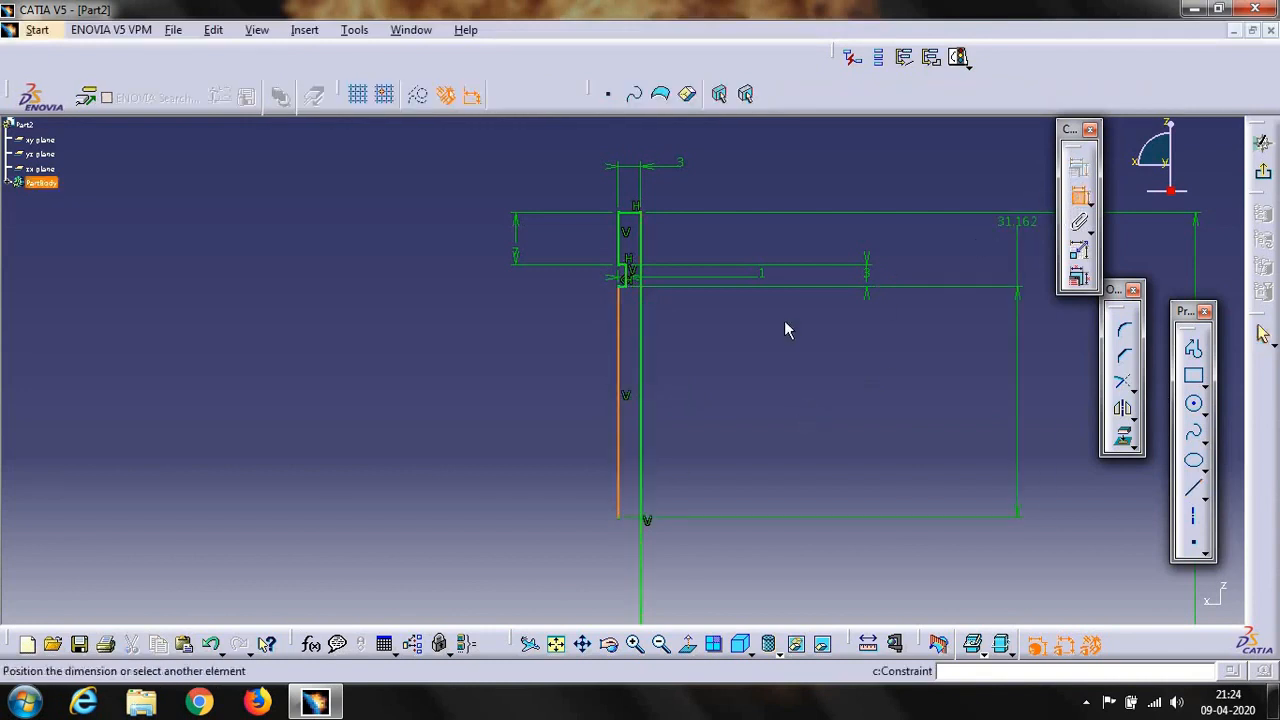
left_click(443, 385)
double_click(443, 382)
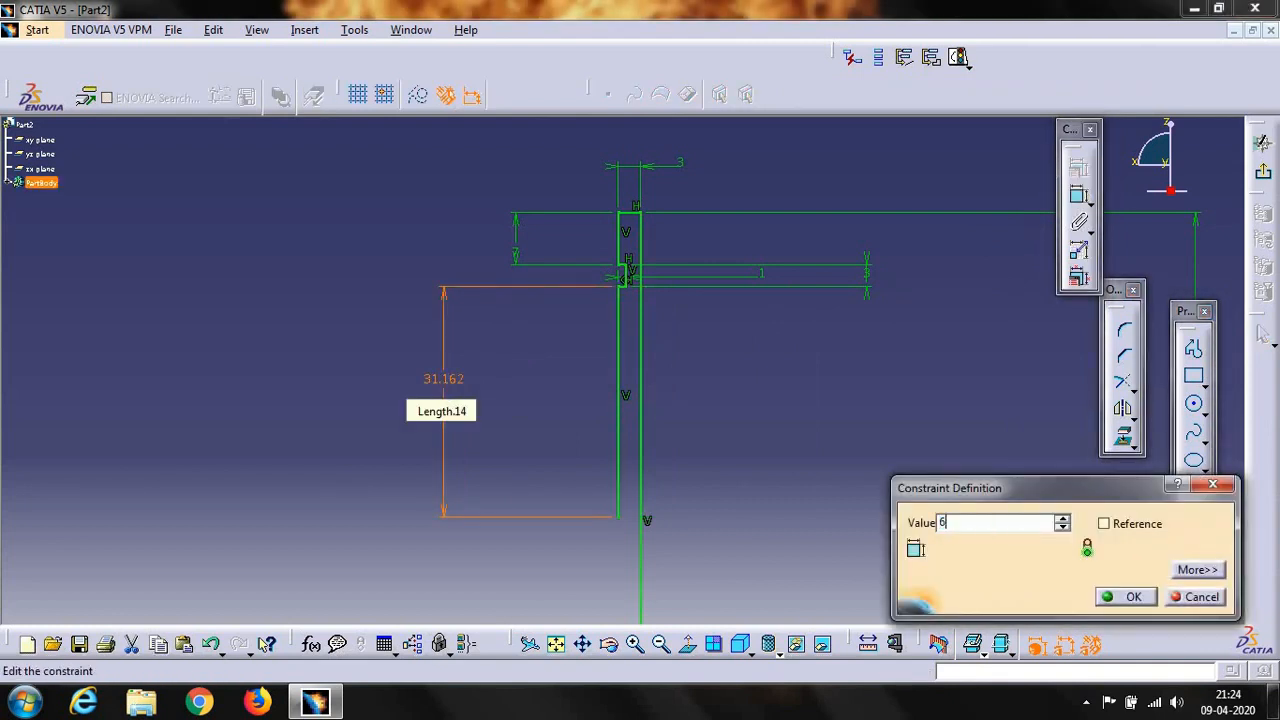
type("65mm")
key("Return")
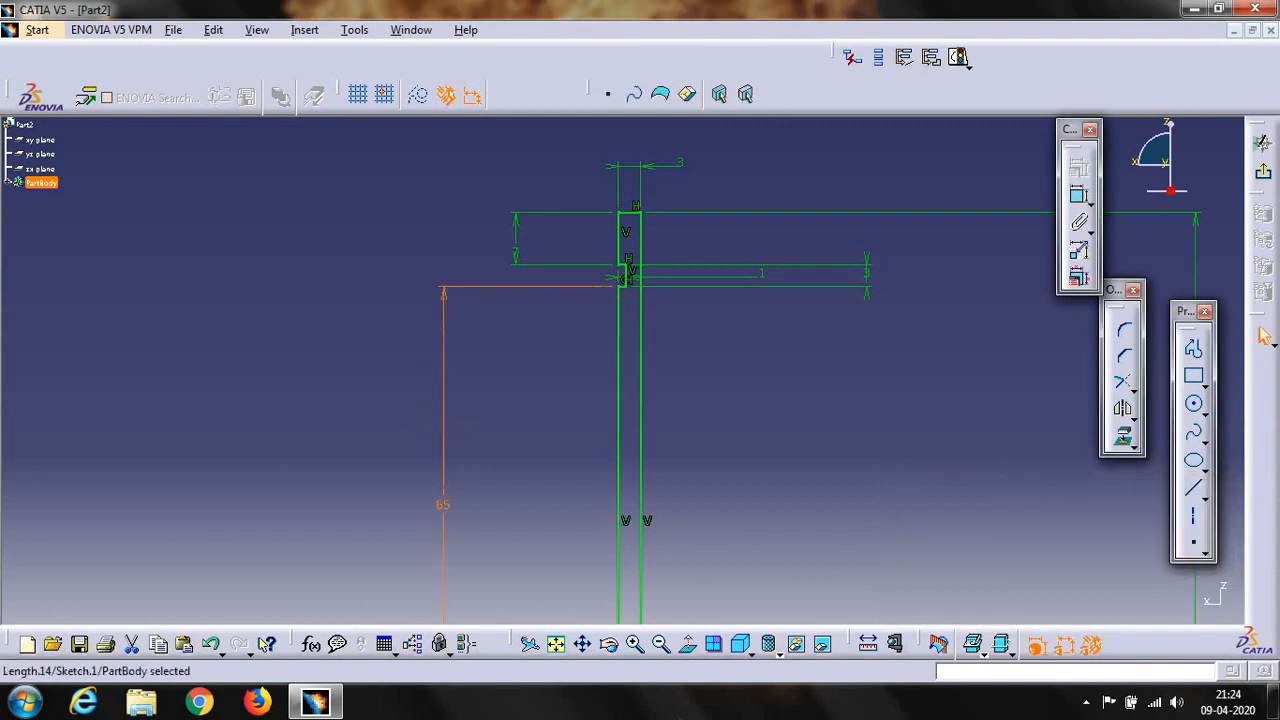
Place a point on the horizontal axis about 13 mm to the left of the origin
left_click(584, 644)
mouse_move(590, 620)
left_mouse_down()
mouse_move(612, 57)
mouse_move(627, 192)
left_mouse_up()
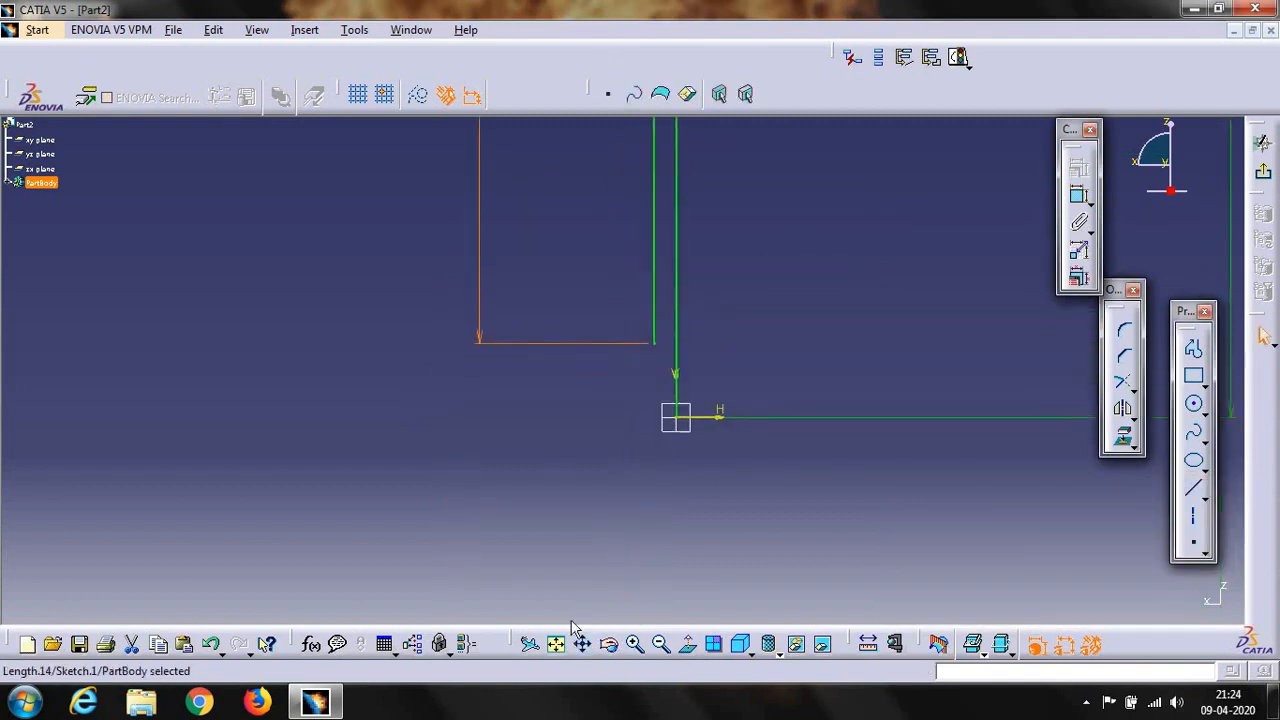
left_click(634, 644)
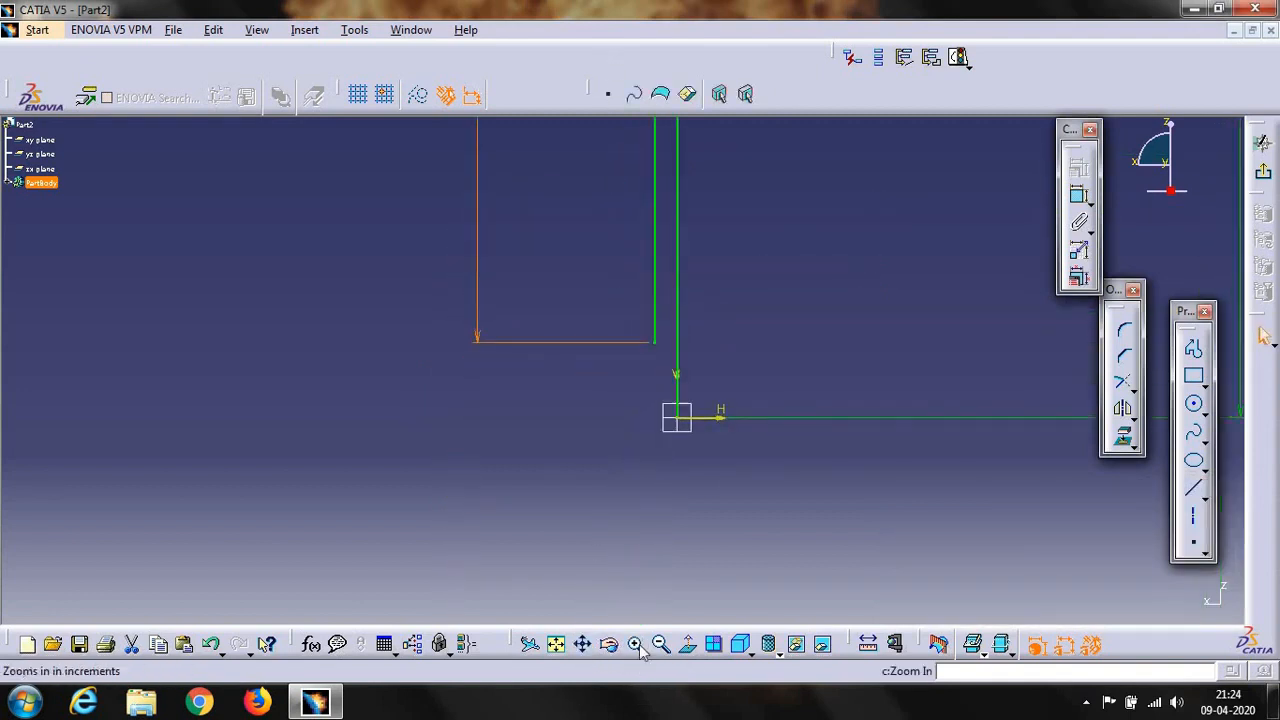
left_click(1196, 548)
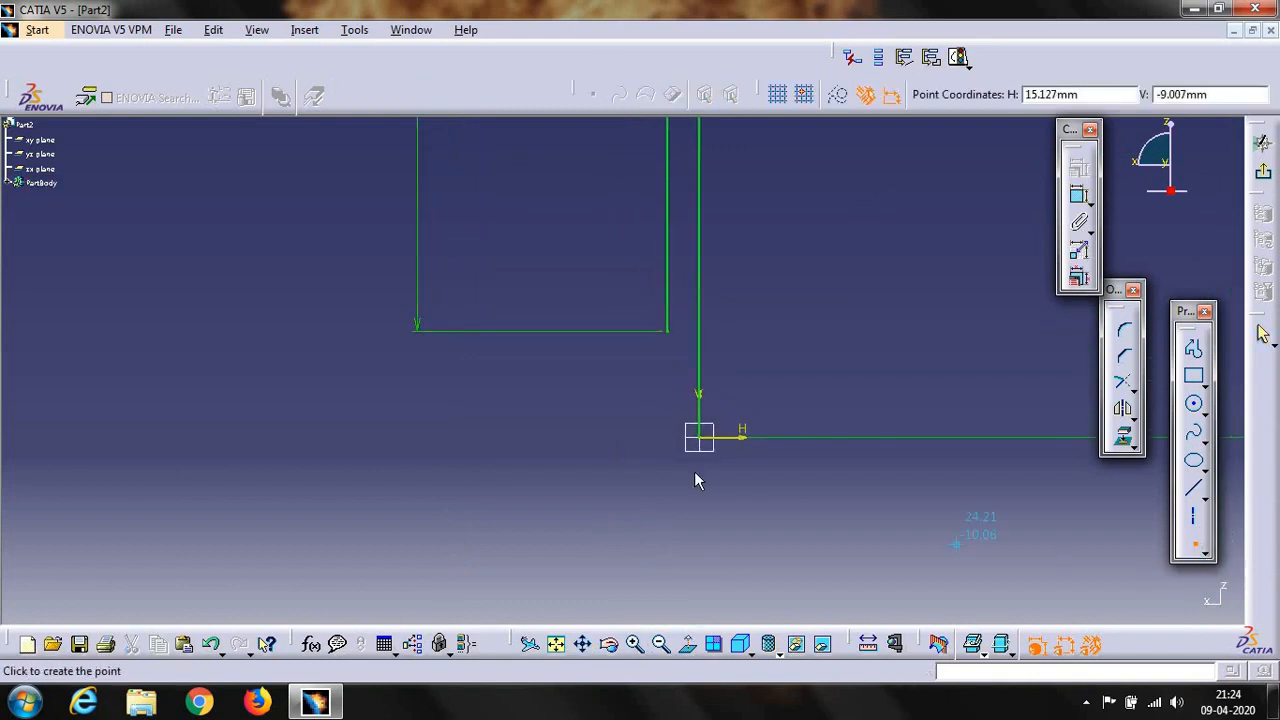
left_click(561, 438)
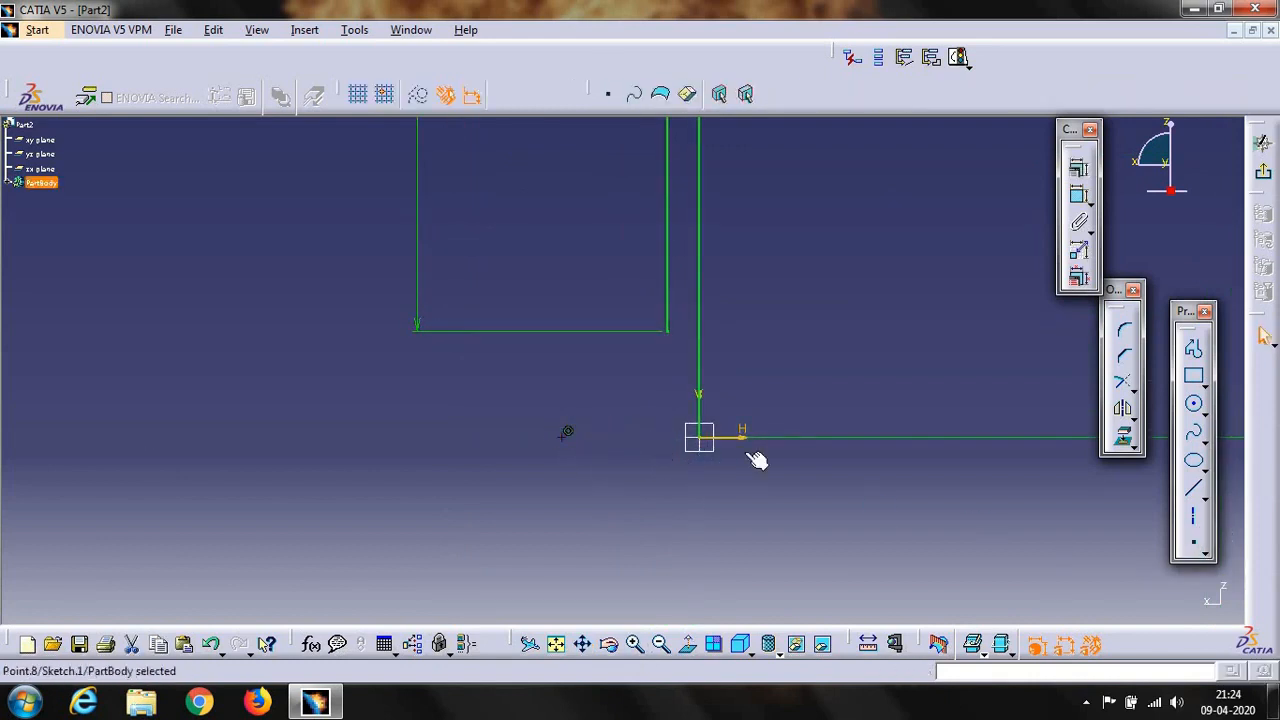
Dimension the point's horizontal distance from the vertical edge at the origin and set it to 18 mm
left_click(1078, 195)
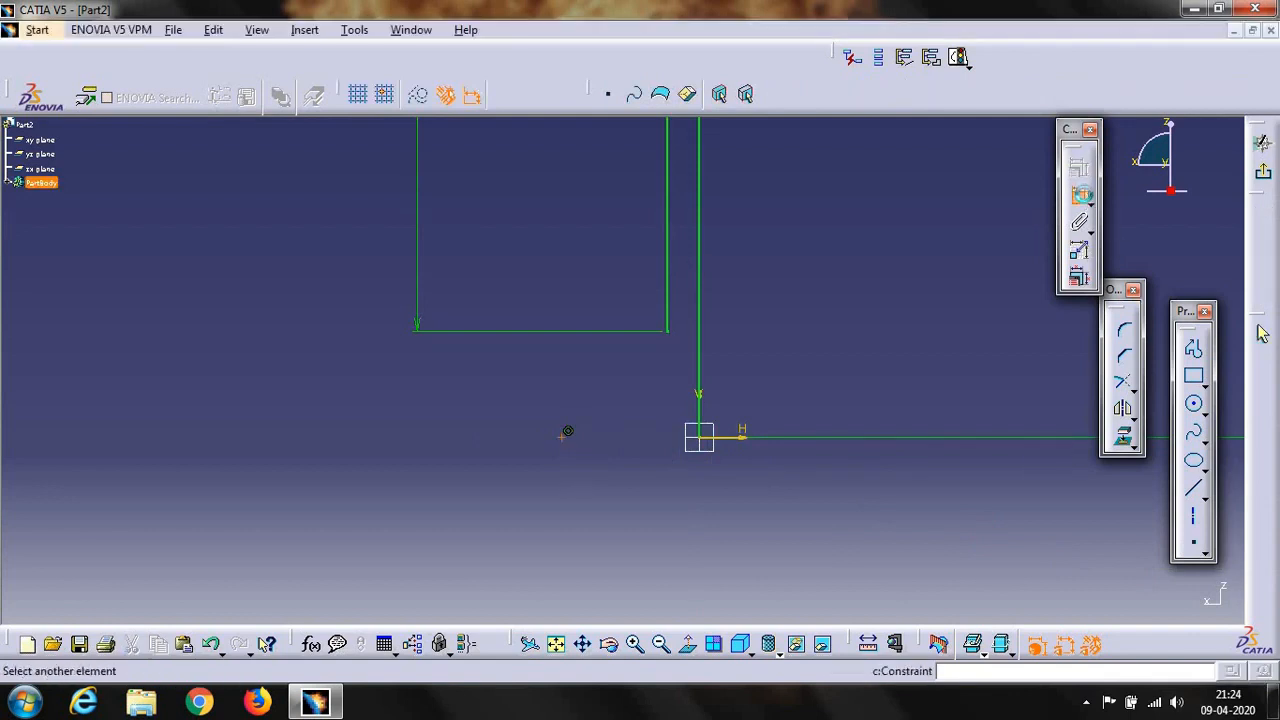
left_click(705, 425)
left_click(640, 494)
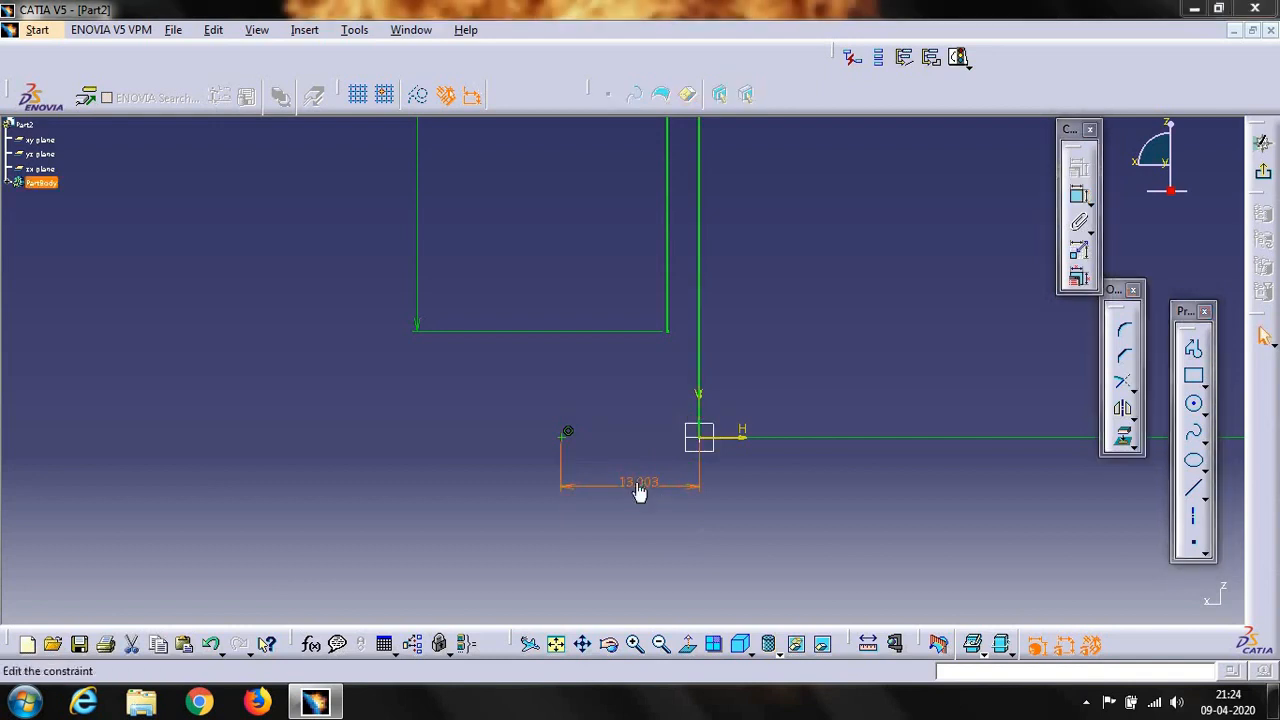
double_click(640, 490)
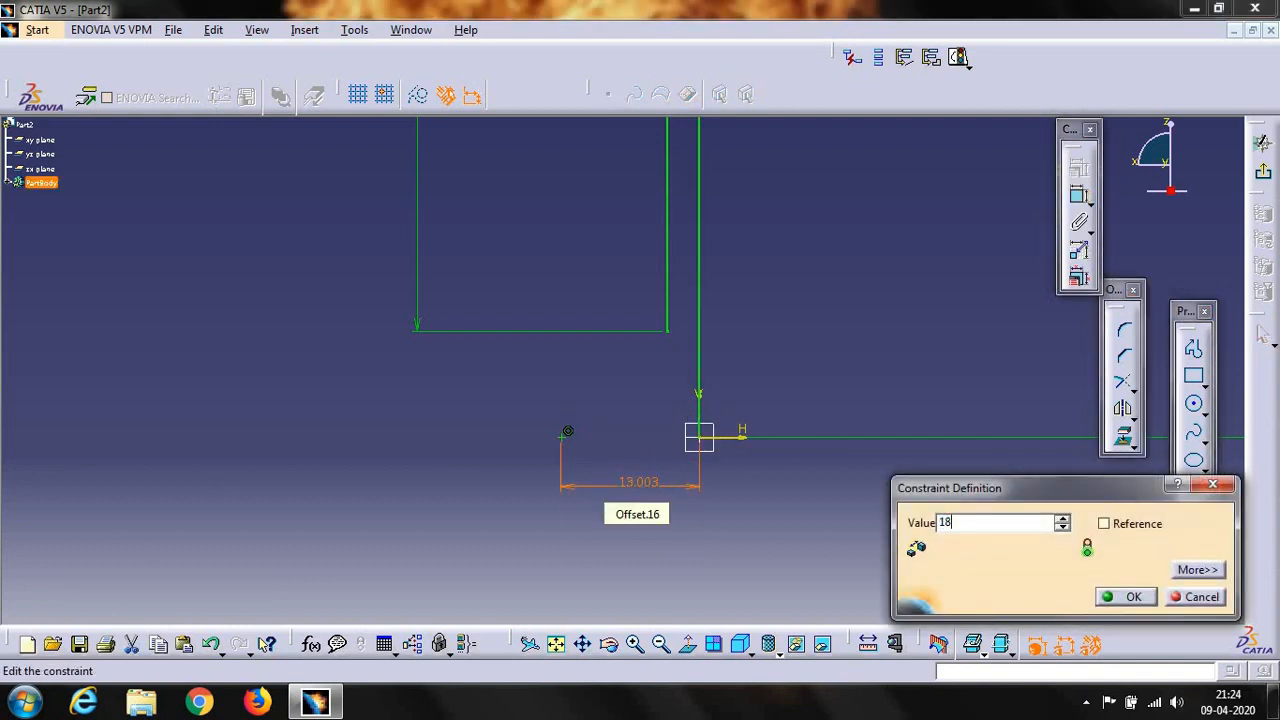
key("Return")
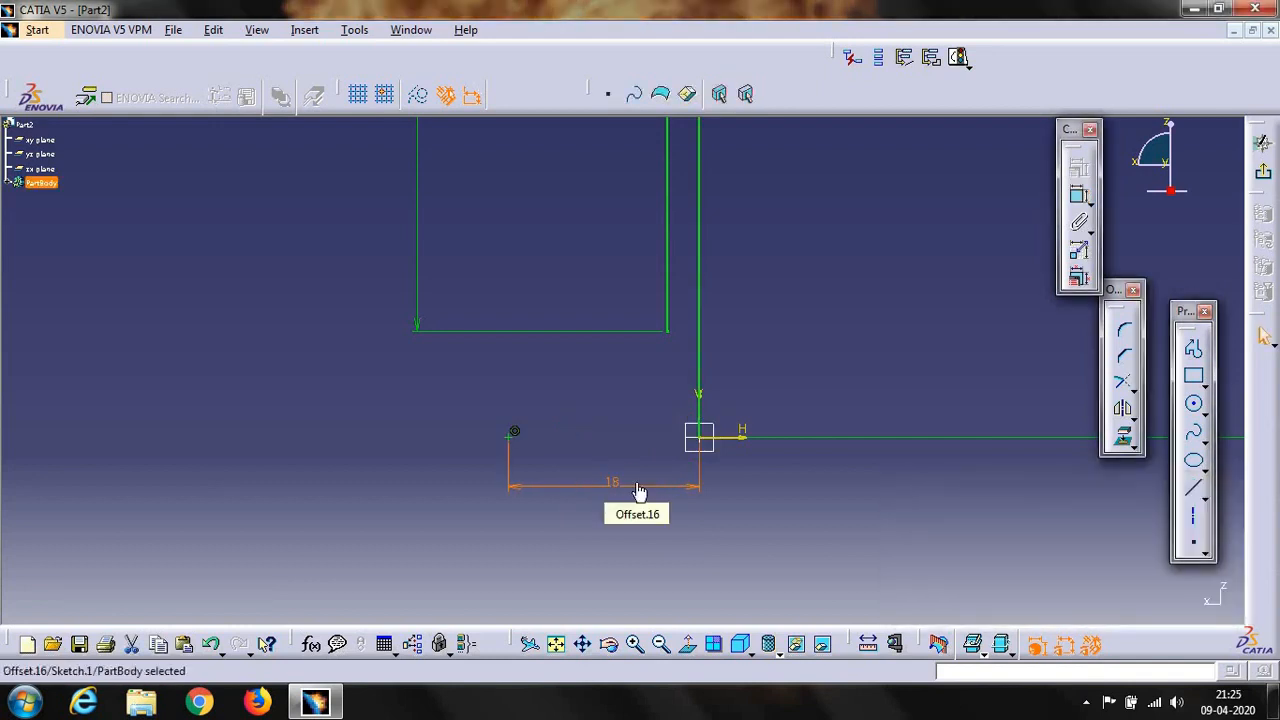
left_click(1010, 518)
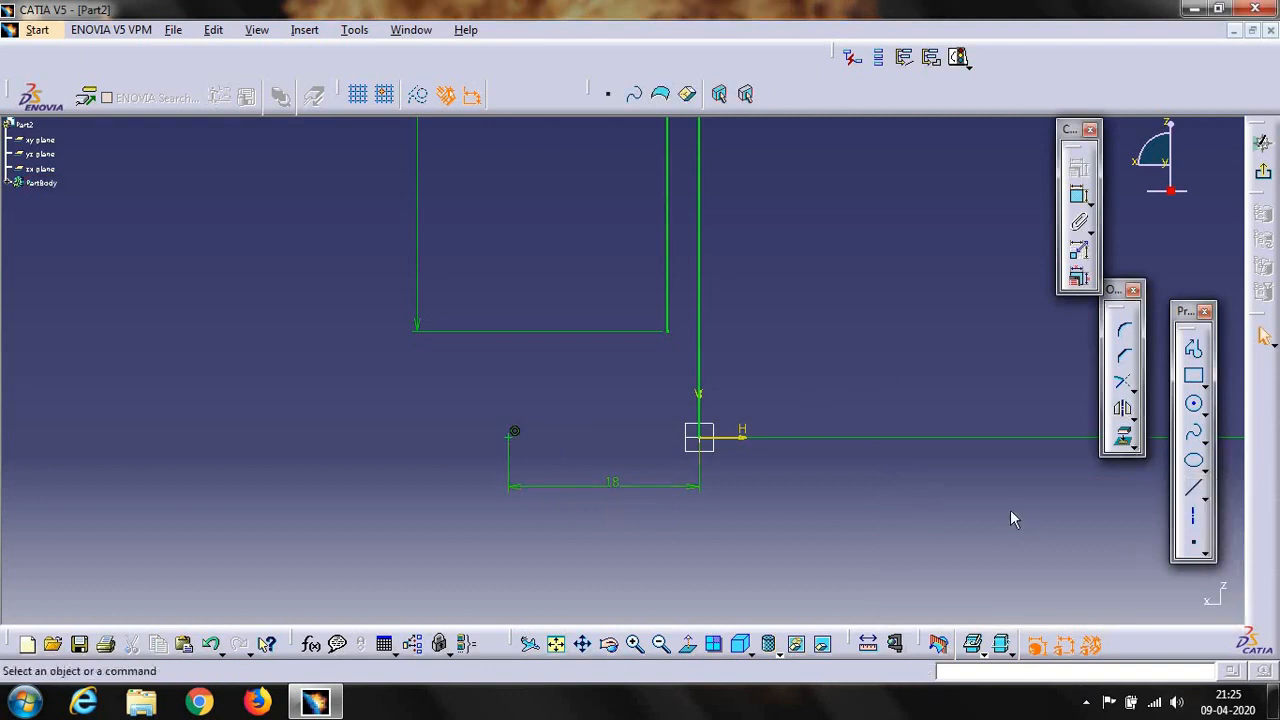
Draw a vertical line about 1.6 mm long upward from the point on the horizontal axis
left_click(1190, 490)
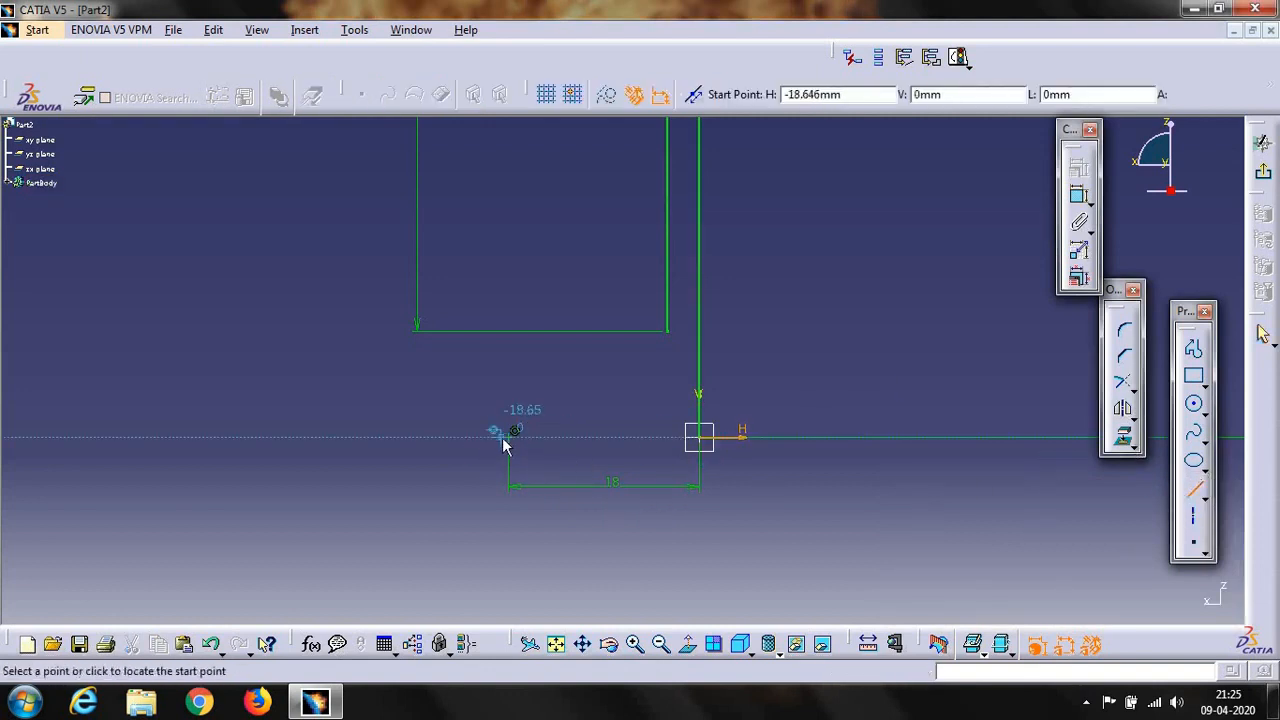
left_click(514, 431)
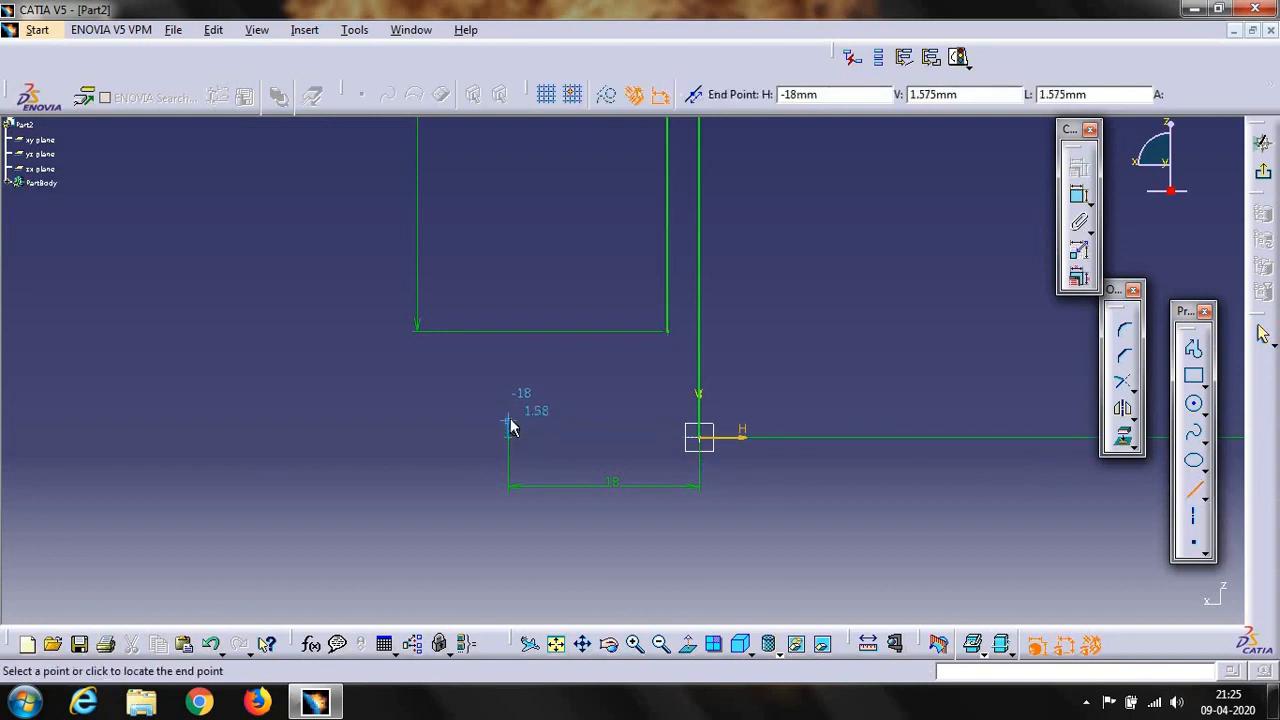
left_click(510, 428)
Dimension the short vertical line above the axis point and set its length to 0.3 mm
left_click(1078, 195)
left_click(509, 432)
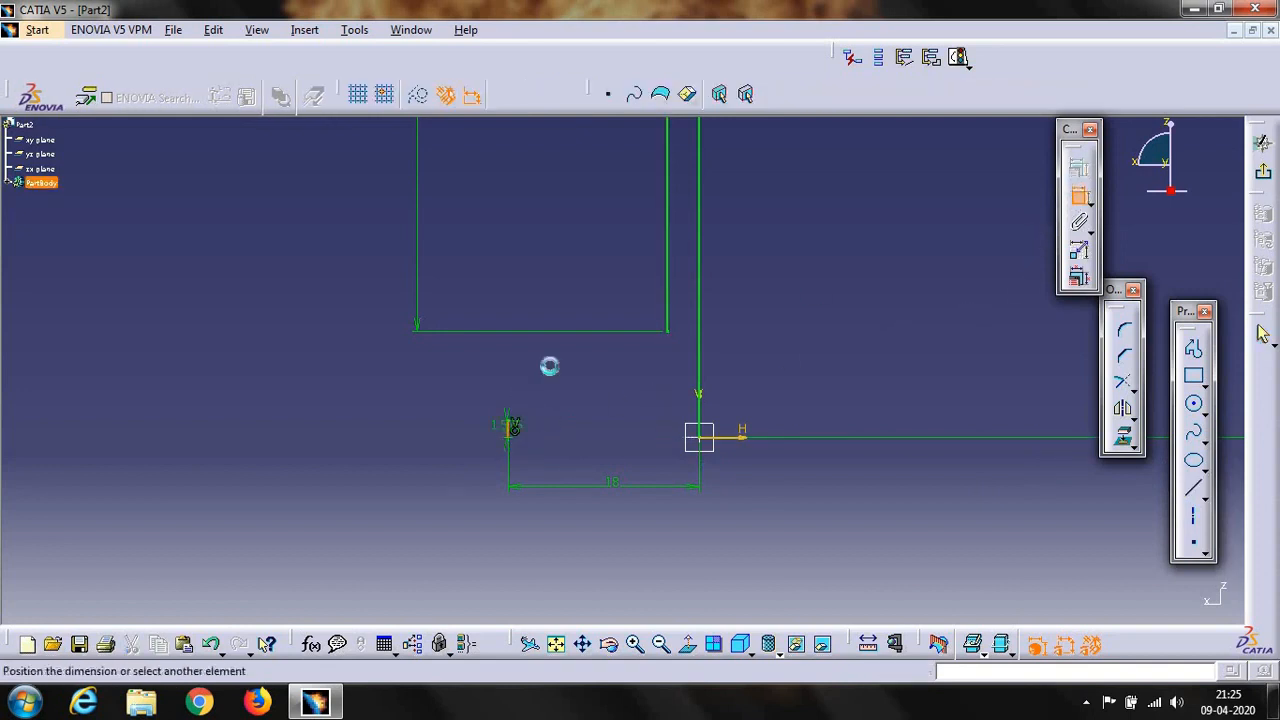
left_click(383, 395)
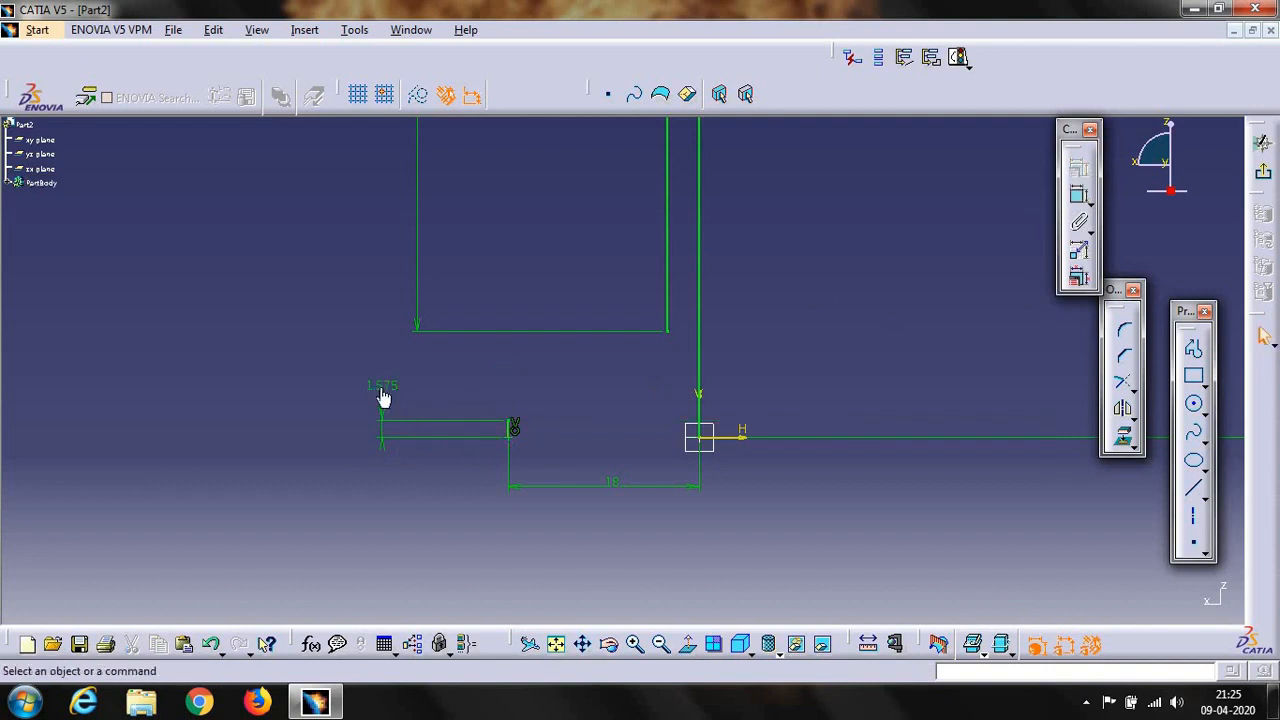
double_click(381, 387)
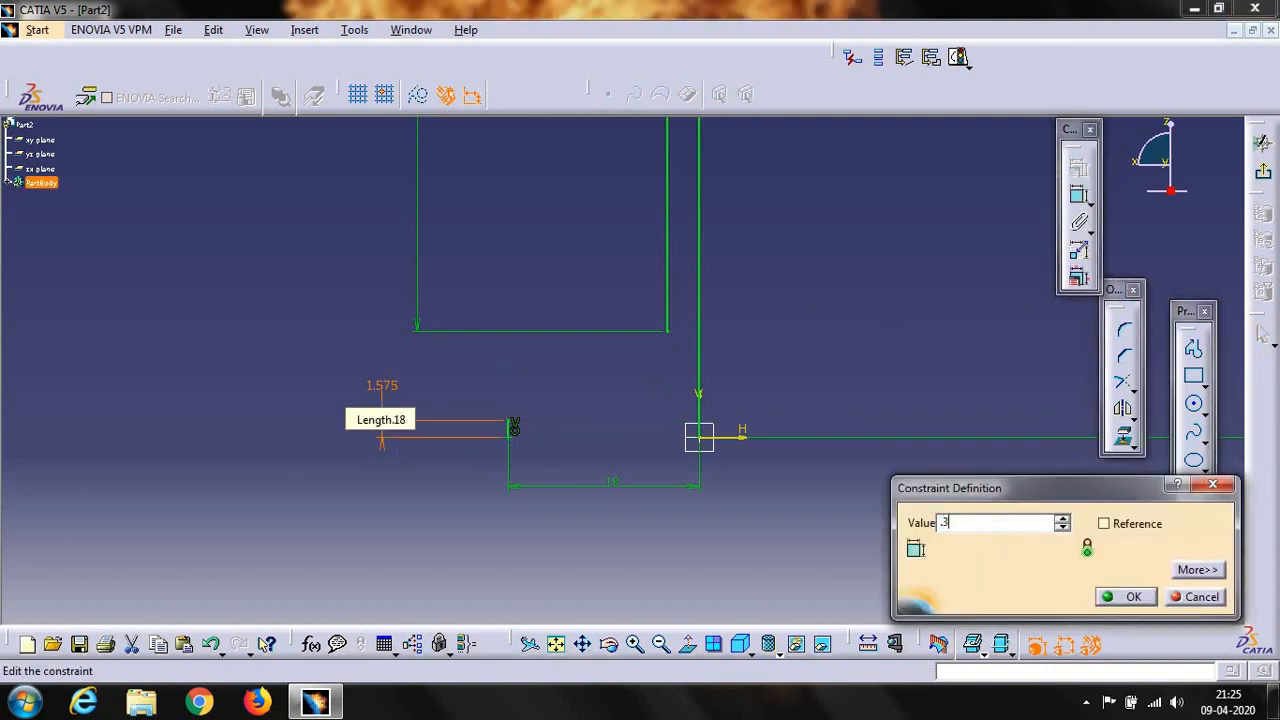
type(".3")
key("Return")
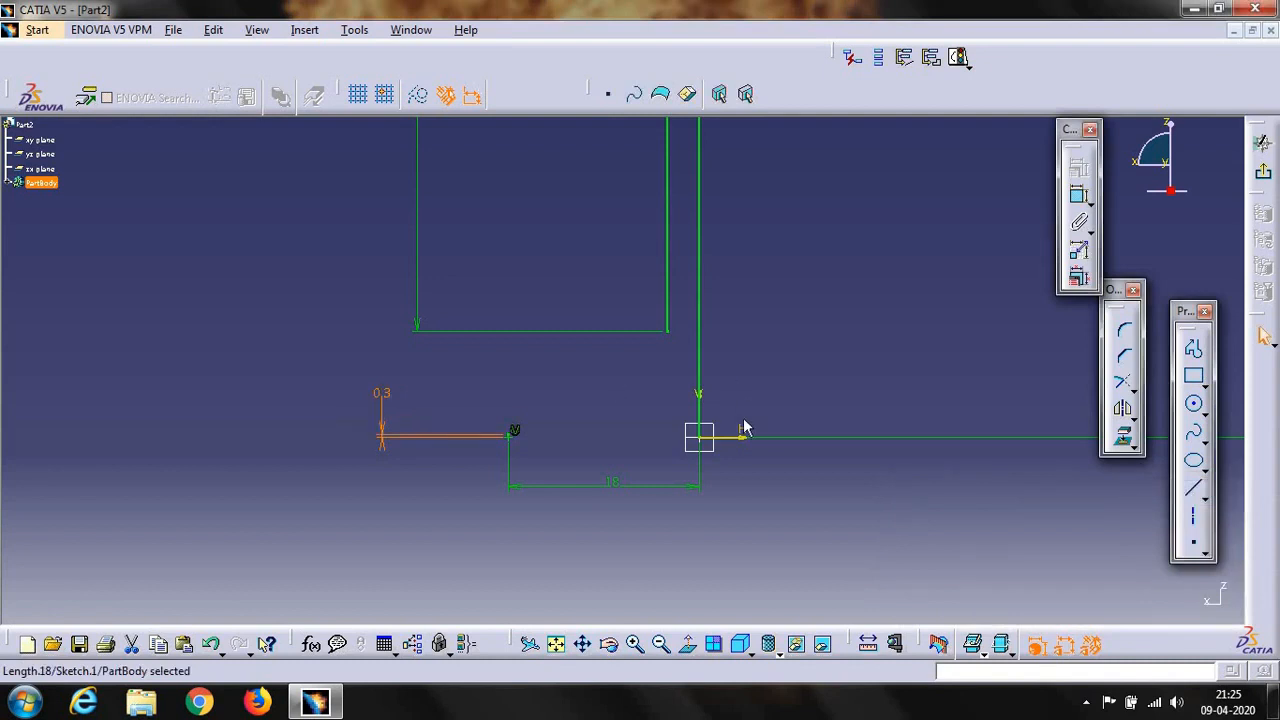
Draw a slanted line about 1.7 mm long up and to the right from the upper end of the 0.3 mm line
left_click(632, 645)
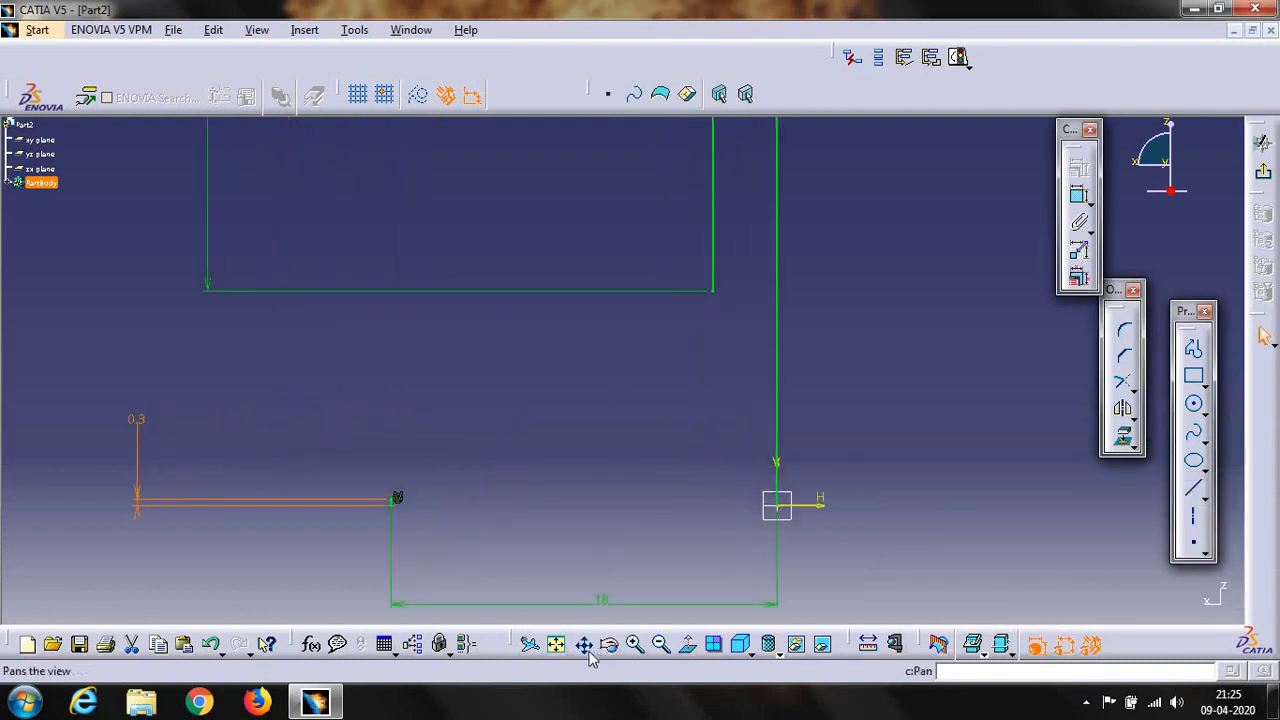
left_click(588, 650)
mouse_move(473, 592)
left_mouse_down()
mouse_move(534, 503)
mouse_move(569, 371)
left_mouse_up()
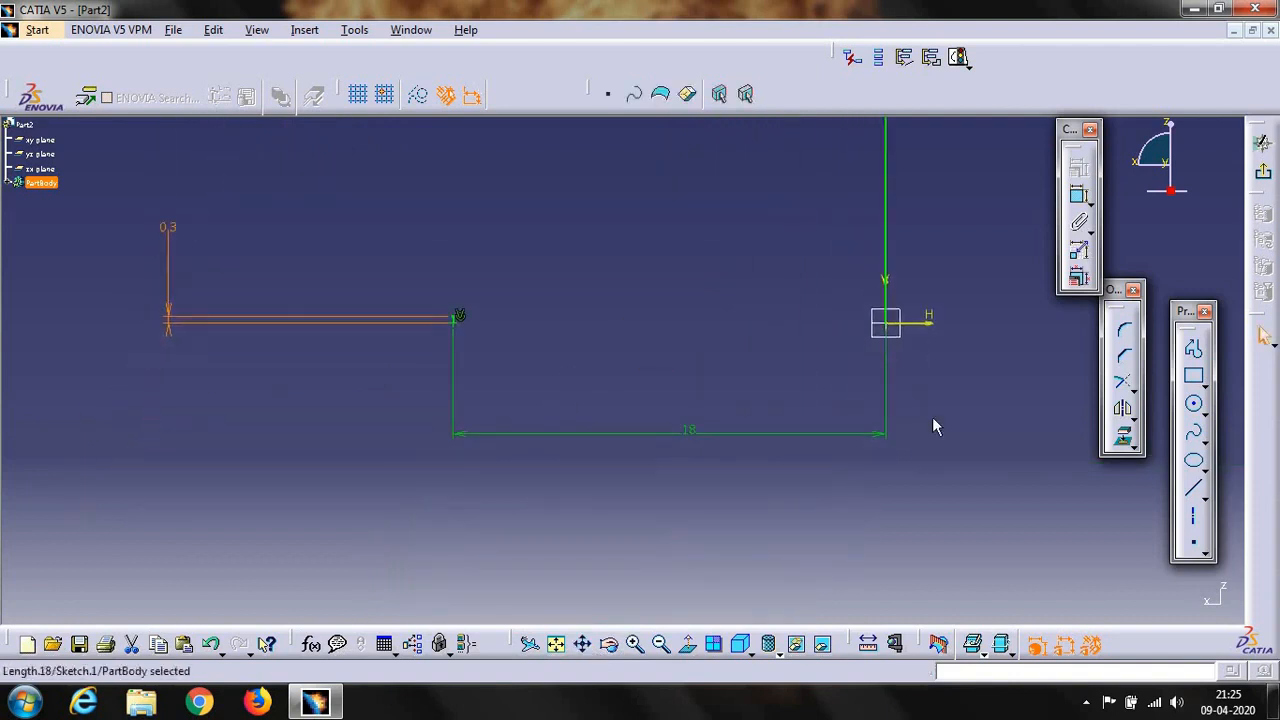
left_click(1195, 489)
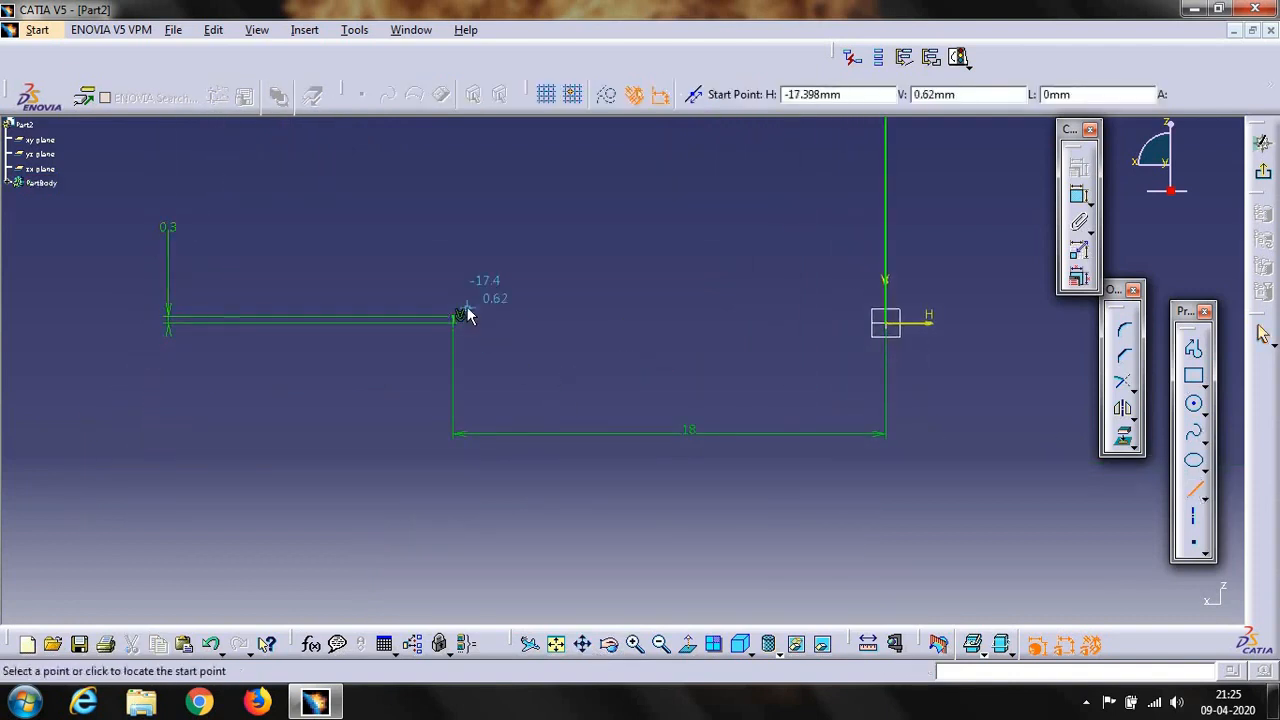
left_click(457, 316)
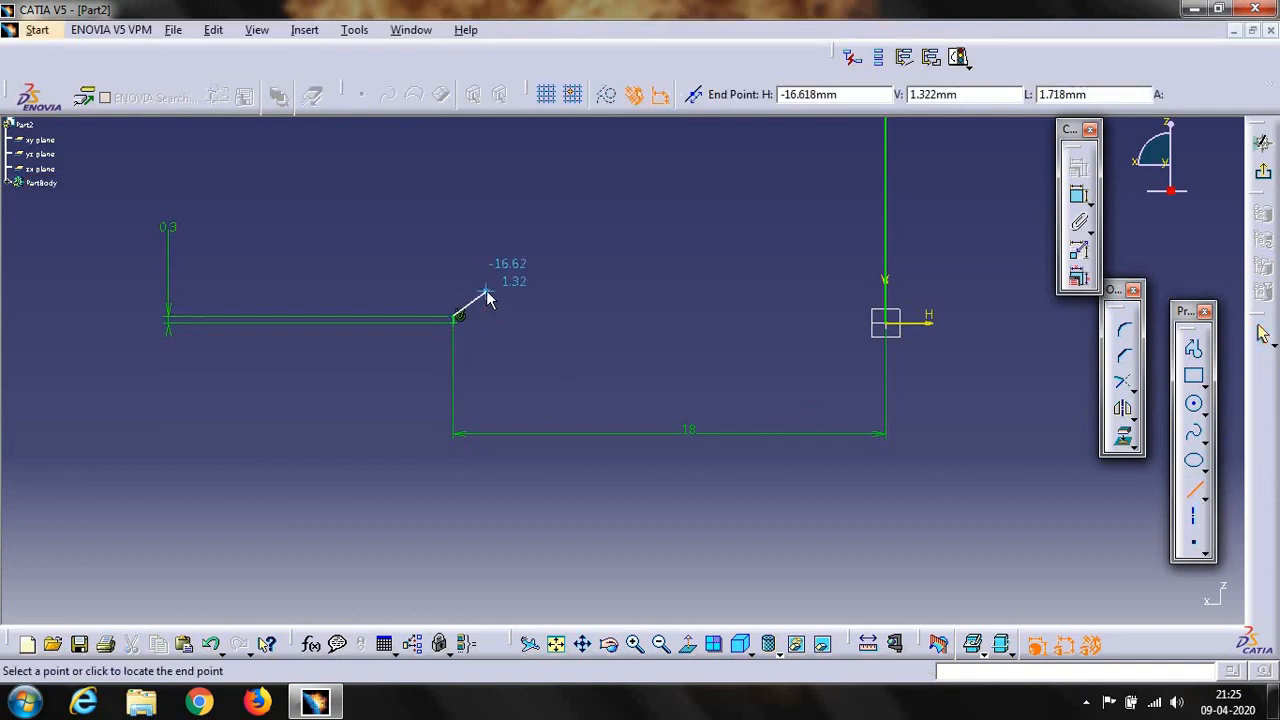
left_click(486, 297)
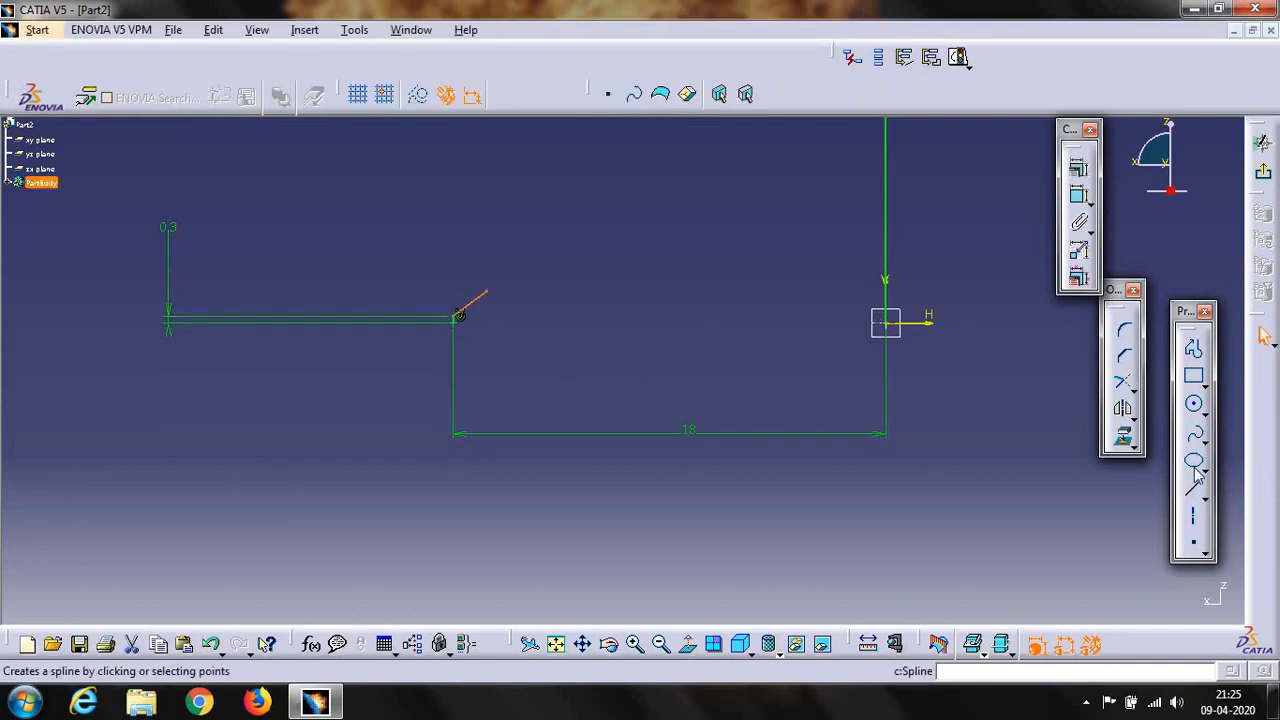
left_click(660, 331)
Dimension the height of the slanted line's upper end above the horizontal axis and set it to 0.9 mm
left_click(1079, 197)
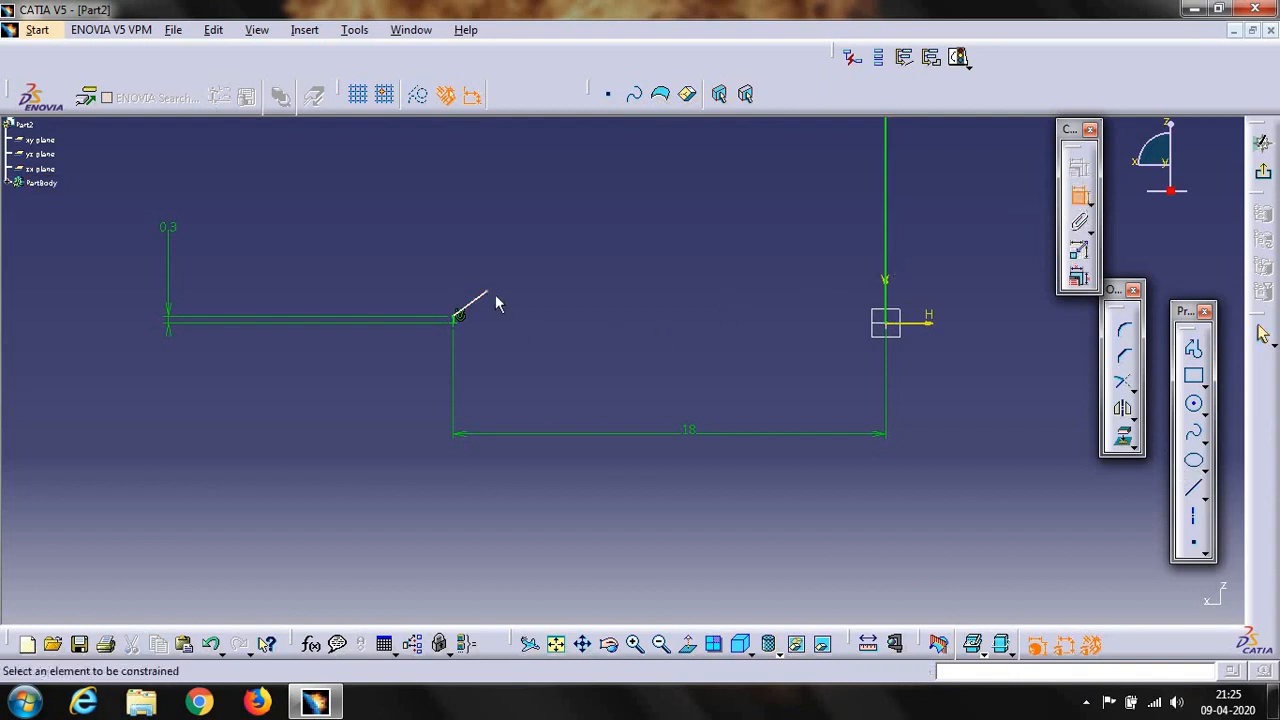
left_click(489, 293)
left_click(924, 322)
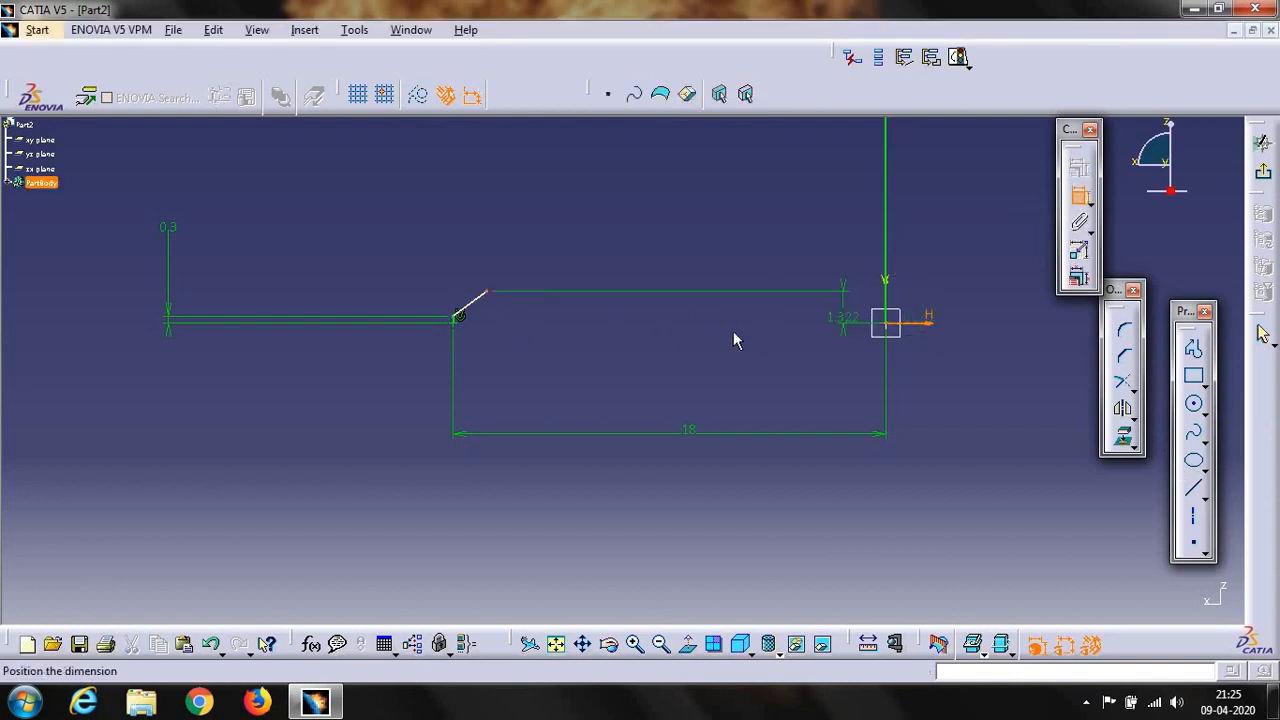
left_click(590, 252)
double_click(588, 240)
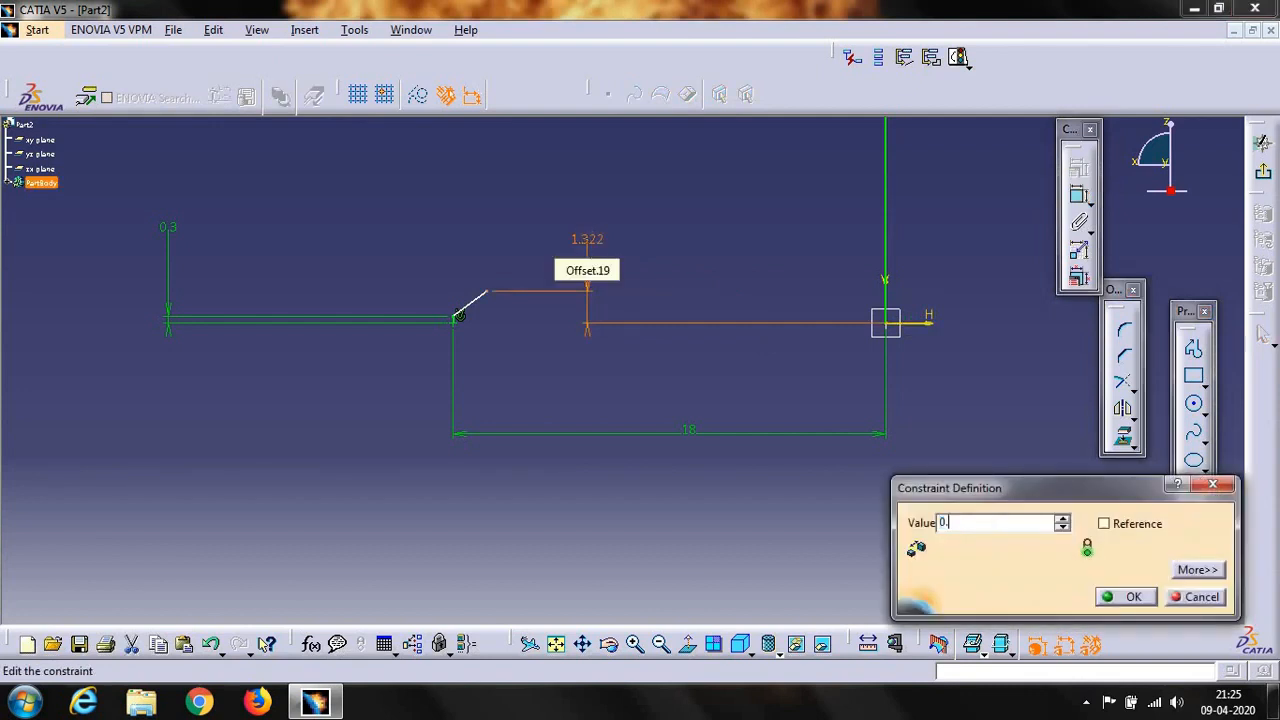
type("0.9")
key("Return")
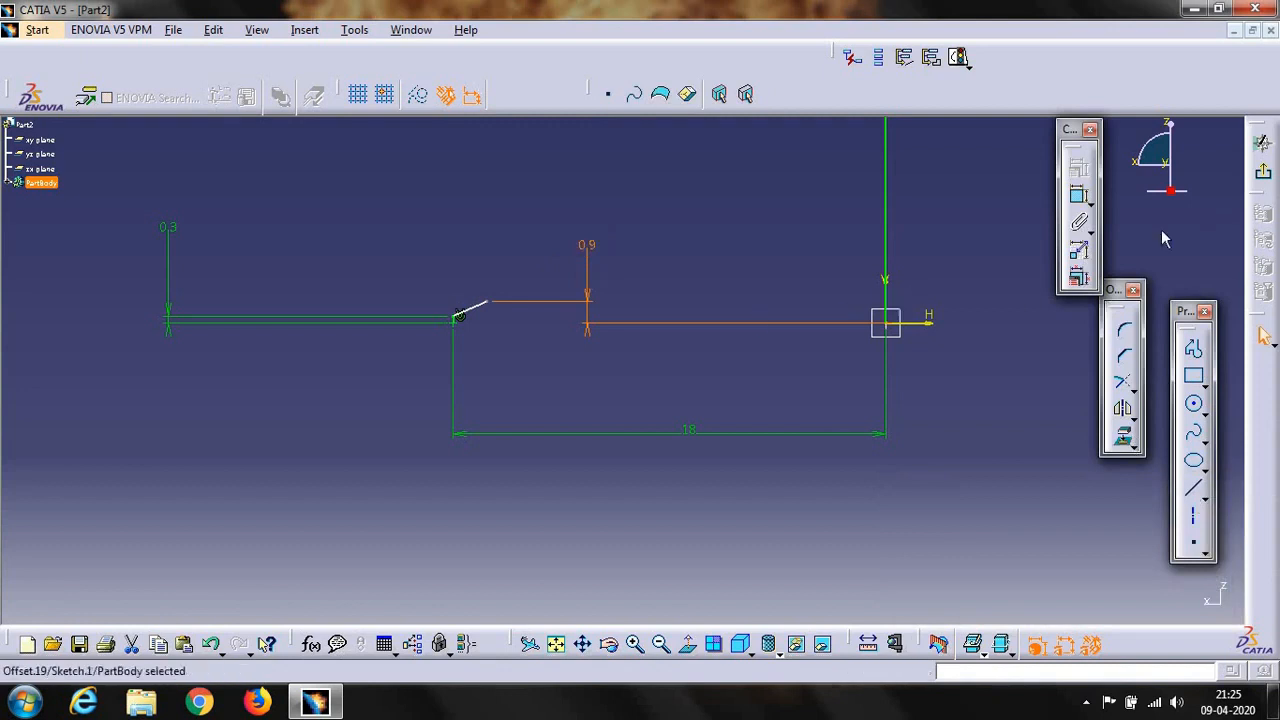
Dimension the angle between the short slanted line and the horizontal axis and set it to 45°
left_click(1082, 198)
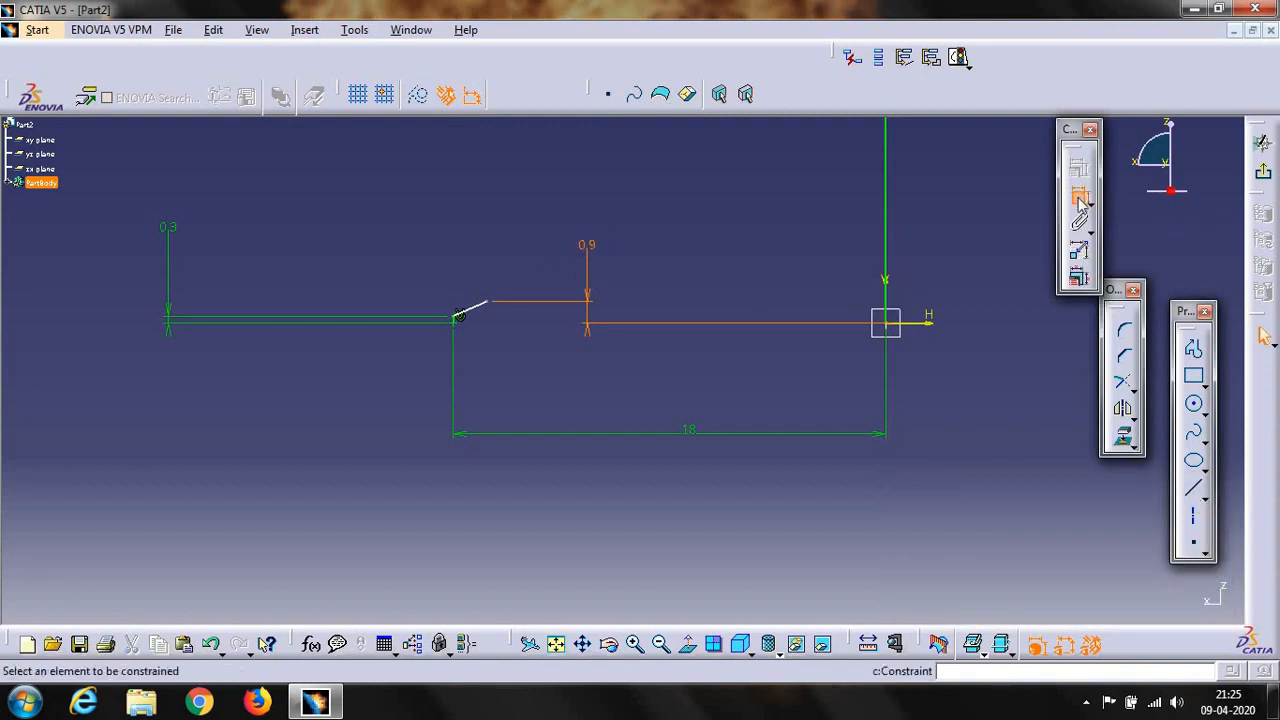
left_click(481, 309)
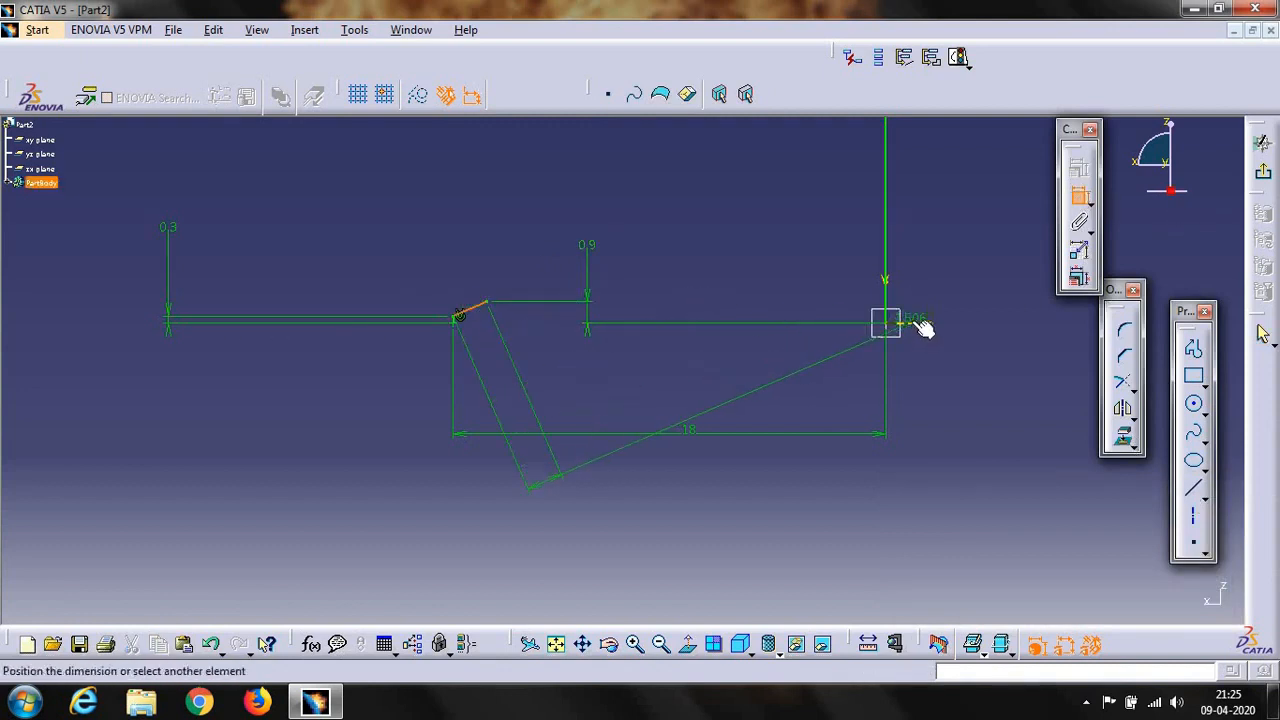
left_click(918, 322)
left_click(668, 290)
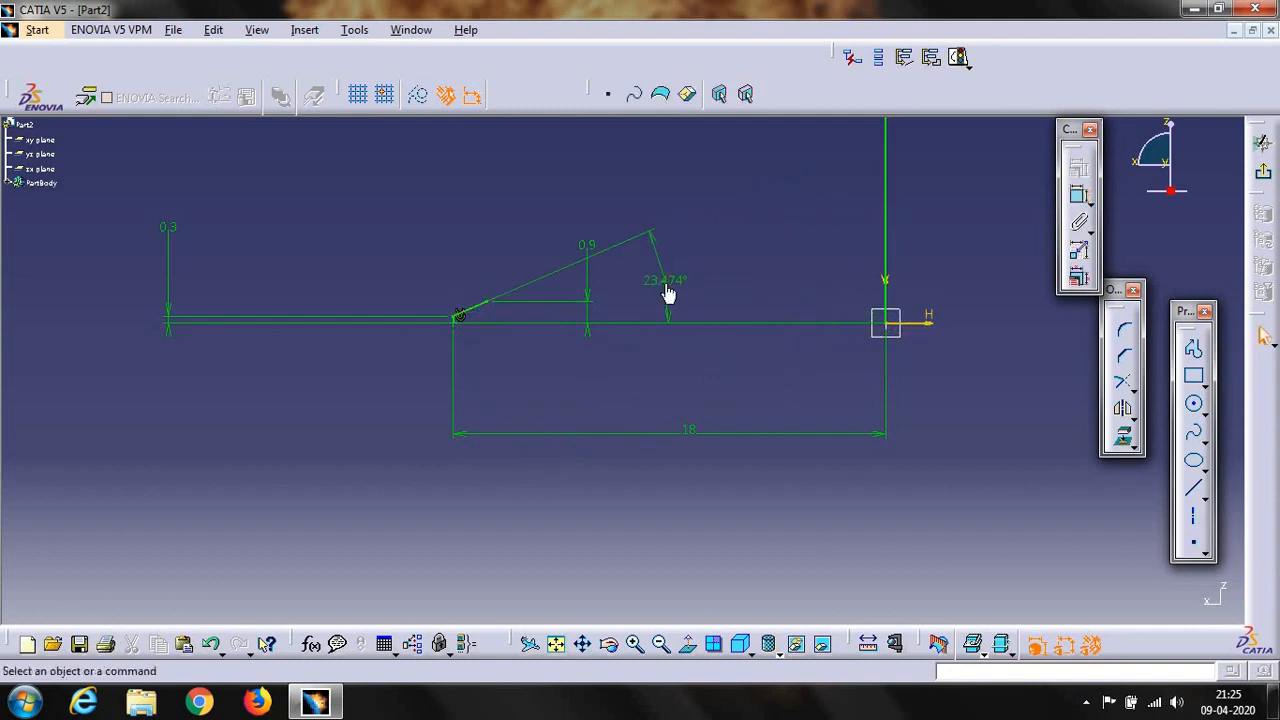
double_click(666, 283)
type("4")
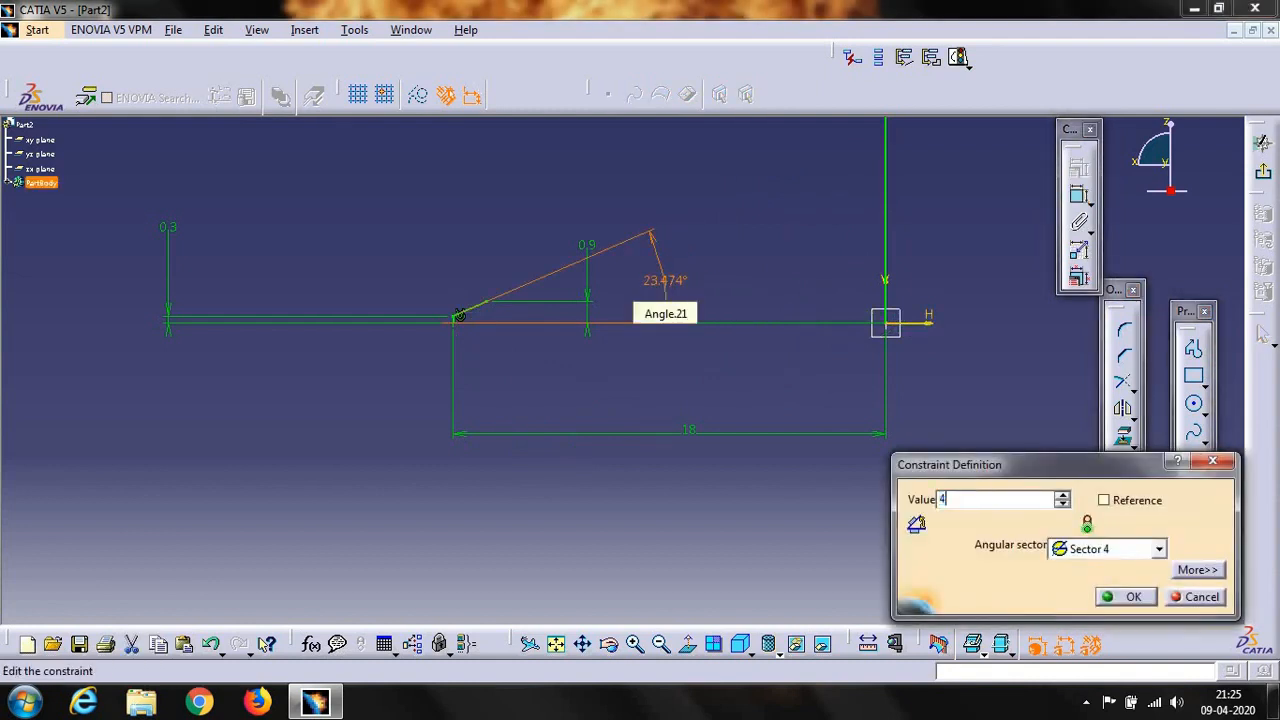
type("5deg")
key("Return")
left_click(698, 287)
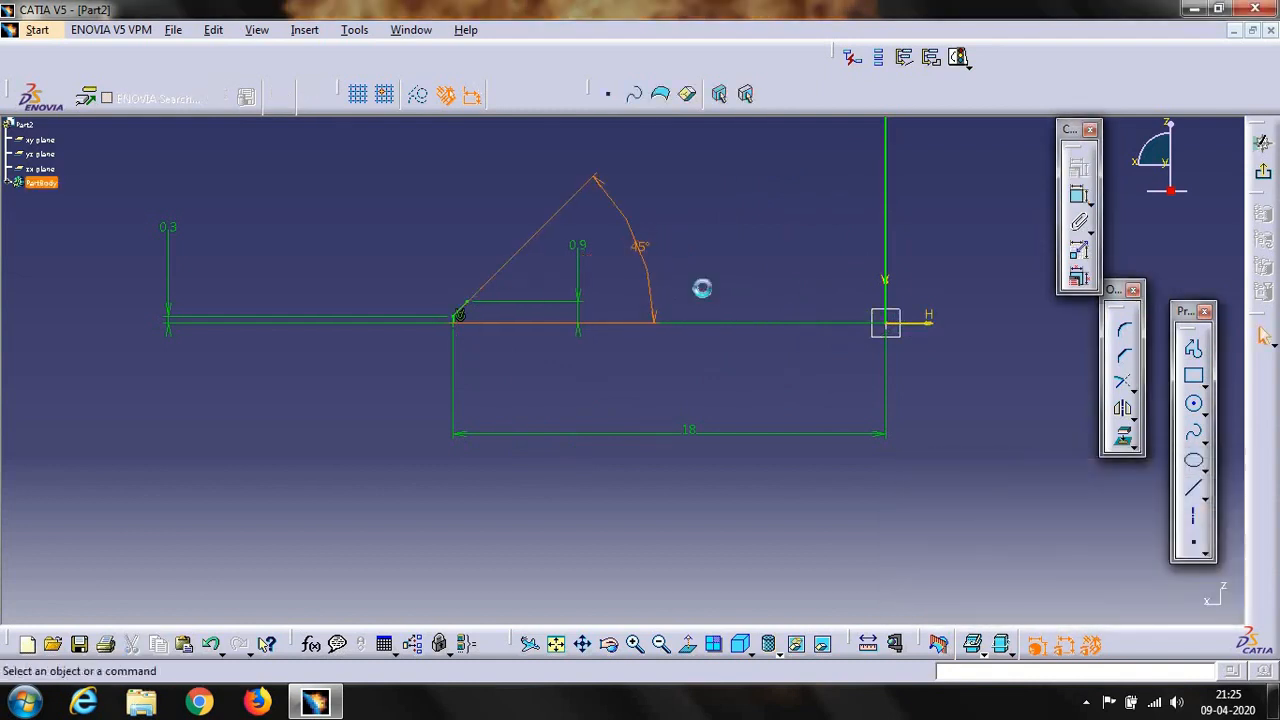
Draw a horizontal construction axis about 10 mm long toward the vertical edge from the 45° line's upper end
left_click(1194, 518)
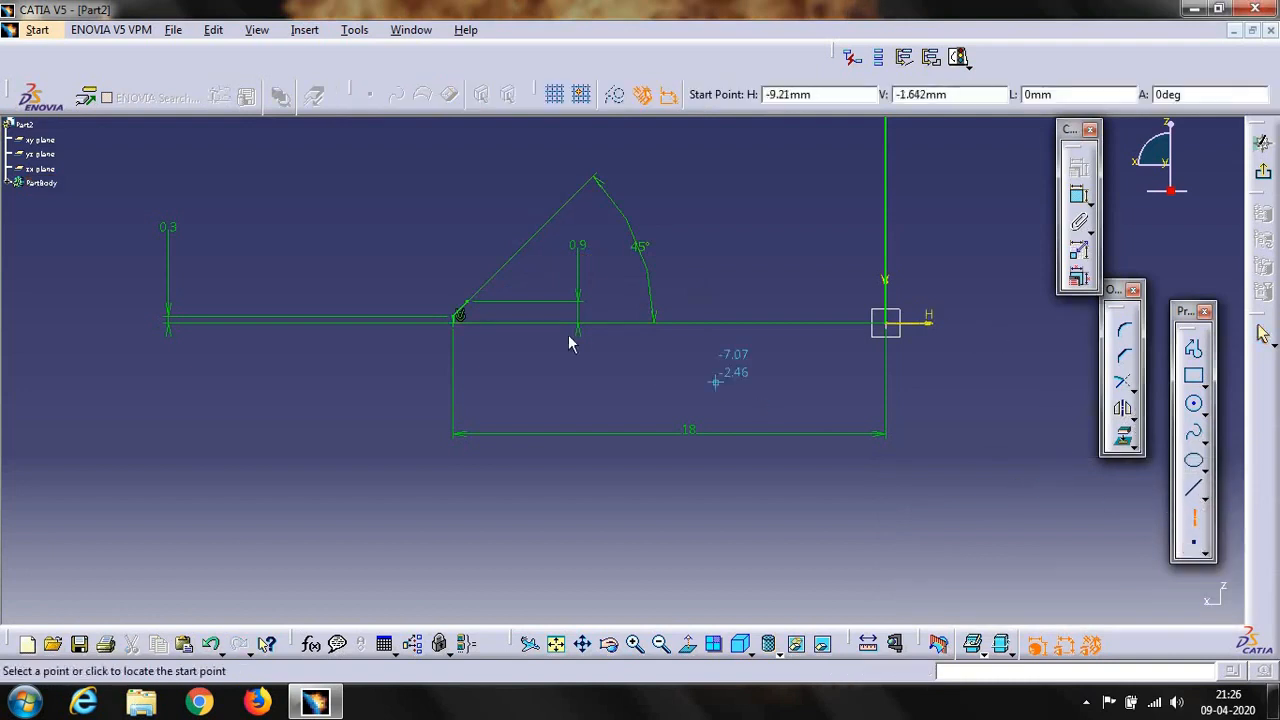
left_click(472, 301)
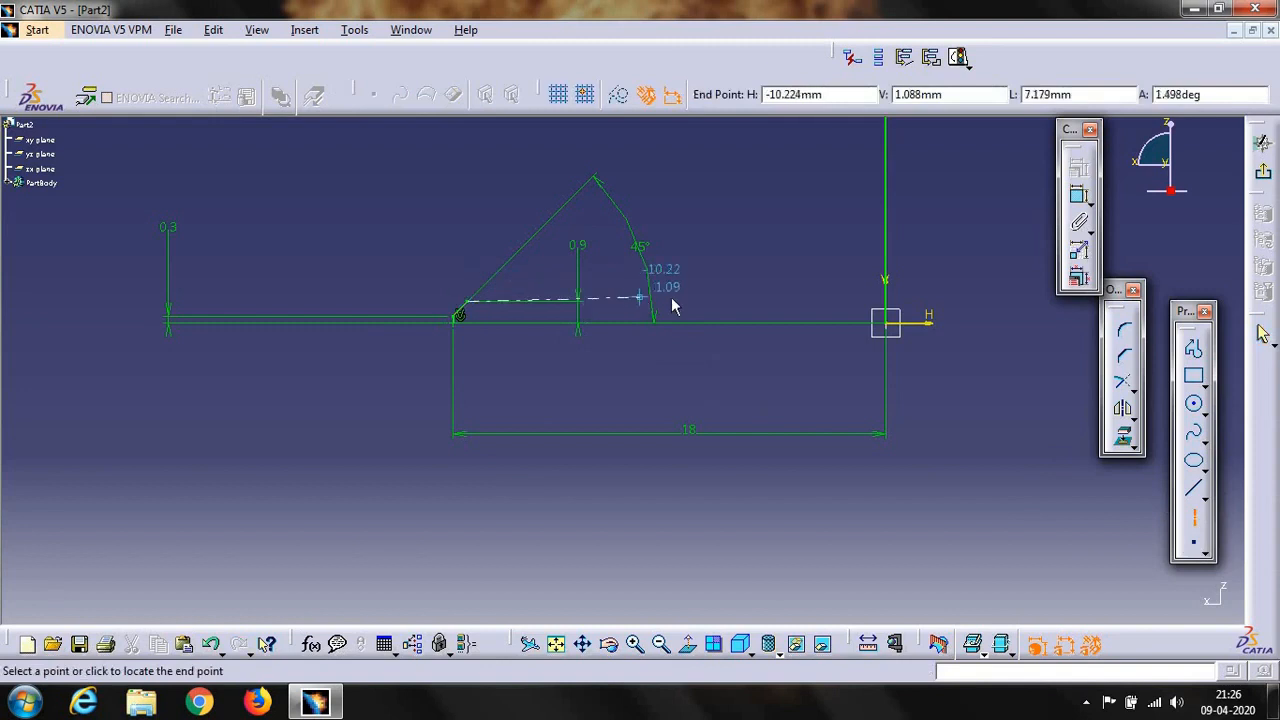
left_click(704, 301)
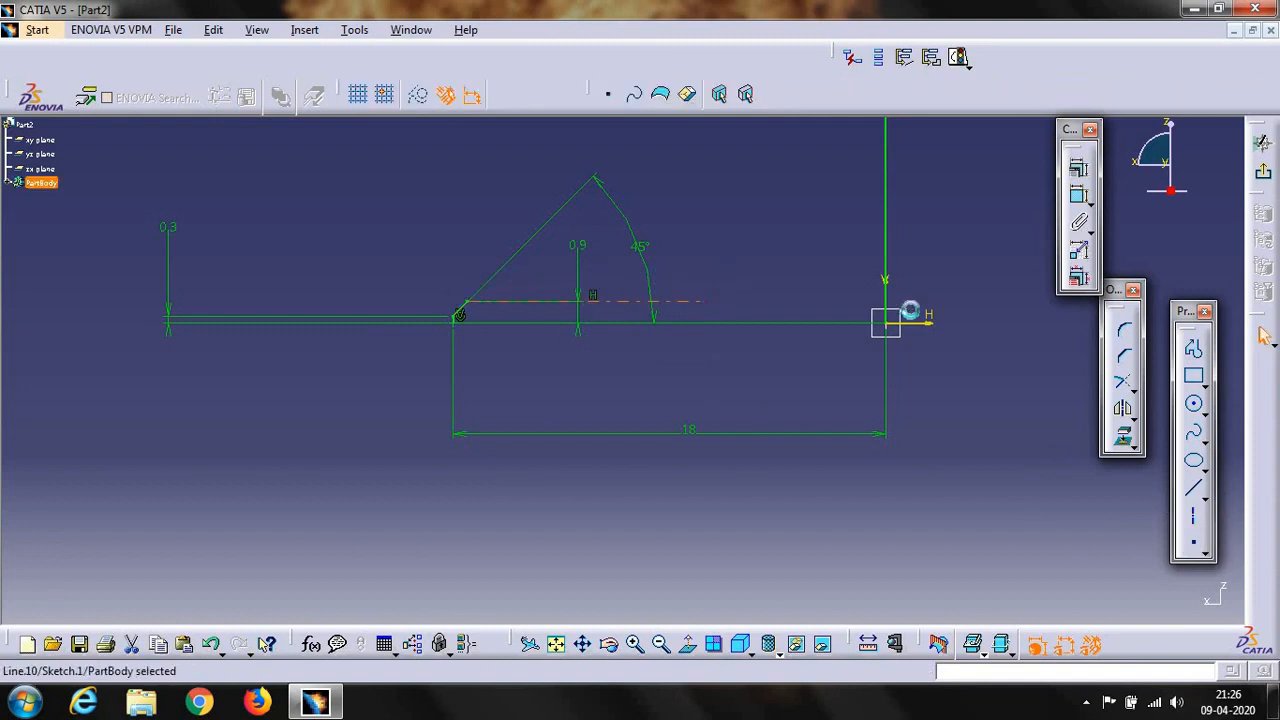
Draw a gently rising line about 9.9 mm long from the 45° line's upper end, just above the construction axis
left_click(1193, 487)
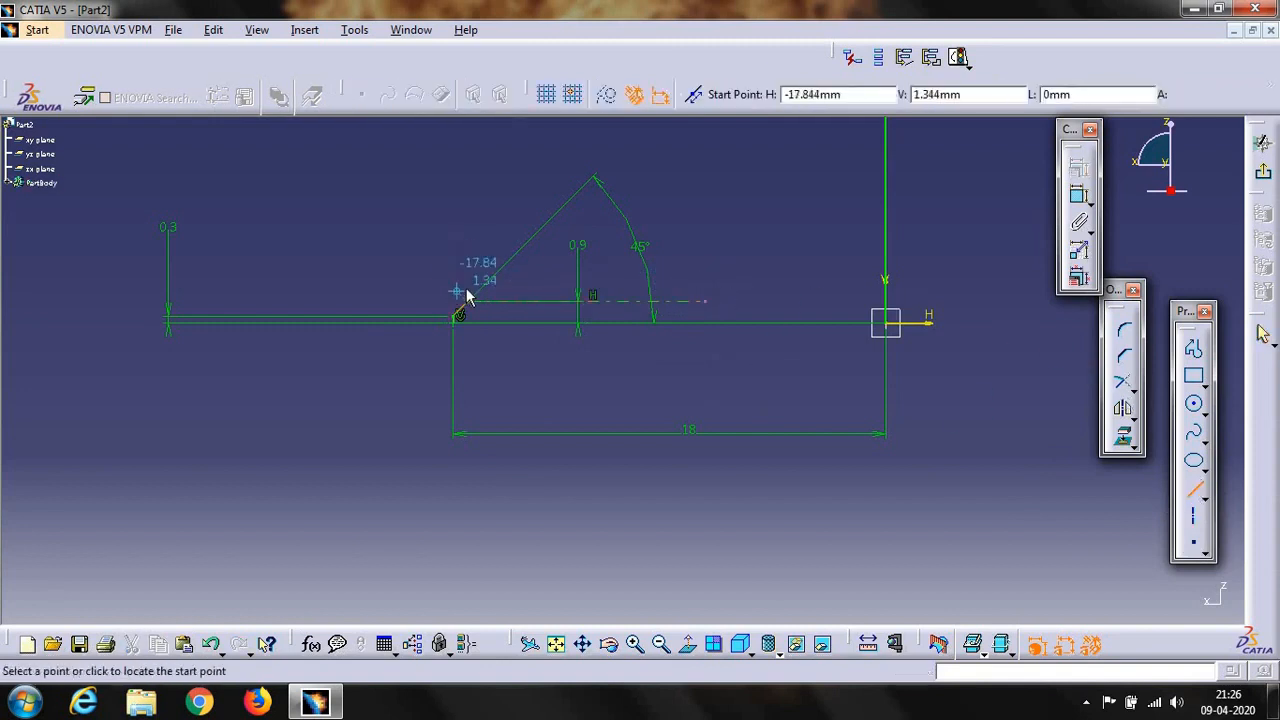
left_click(476, 302)
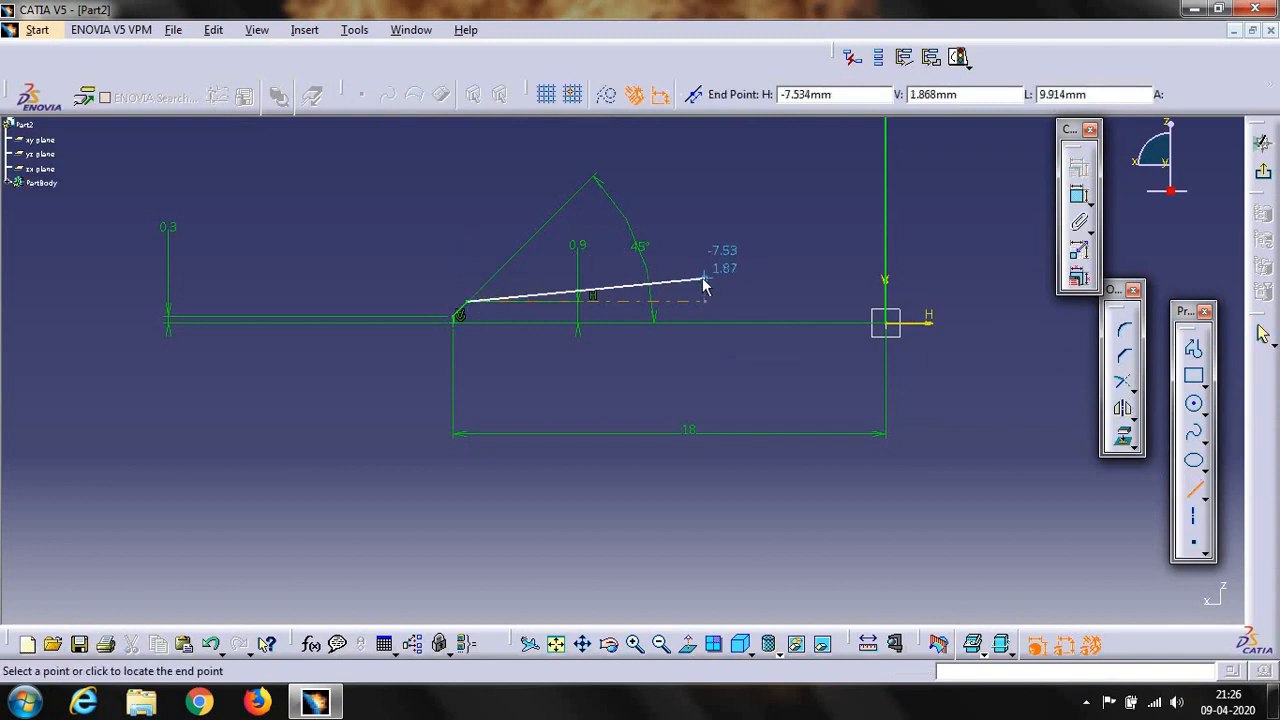
left_click(705, 280)
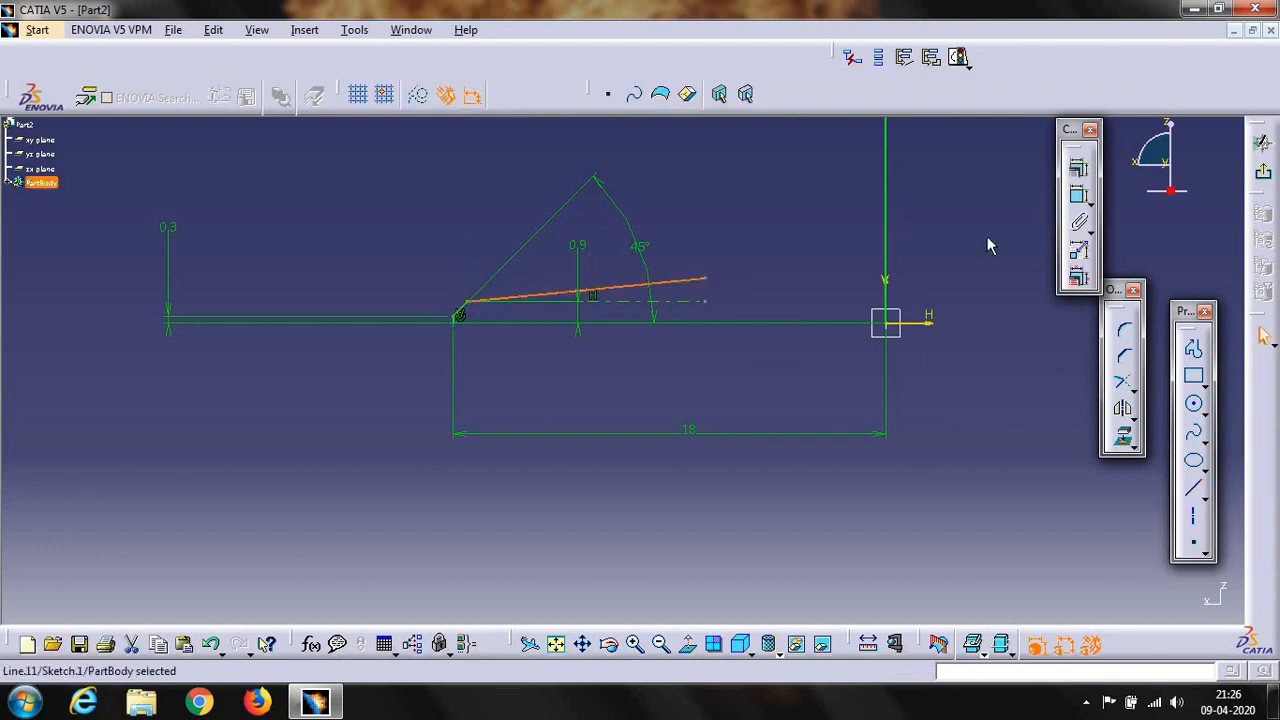
Dimension the angle between the rising line and the horizontal construction axis and set it to 8°
left_click(1078, 198)
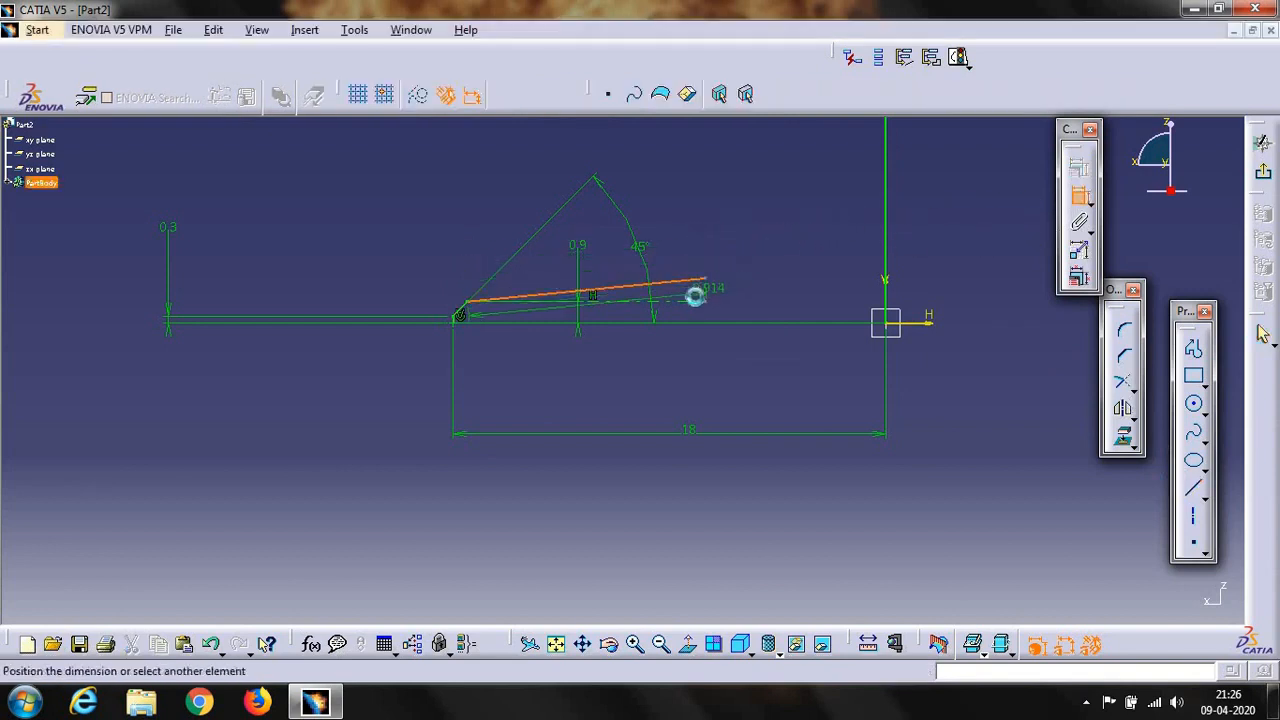
left_click(706, 316)
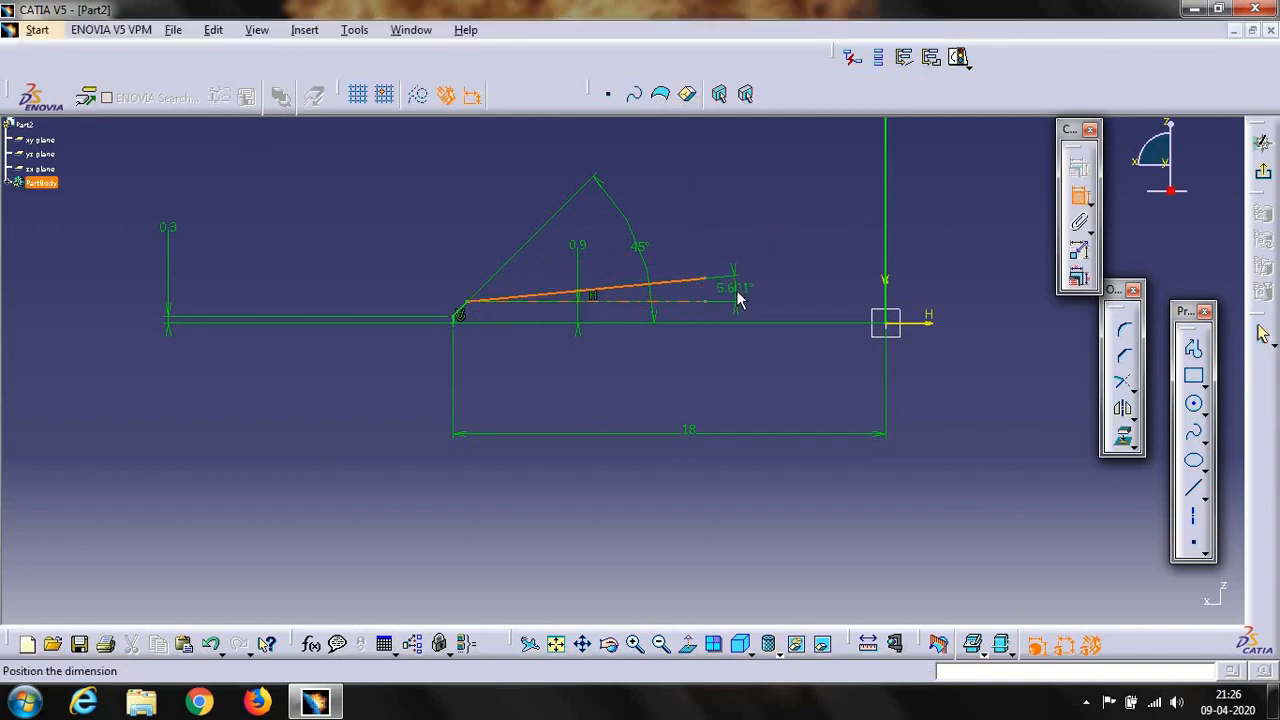
left_click(735, 290)
double_click(735, 290)
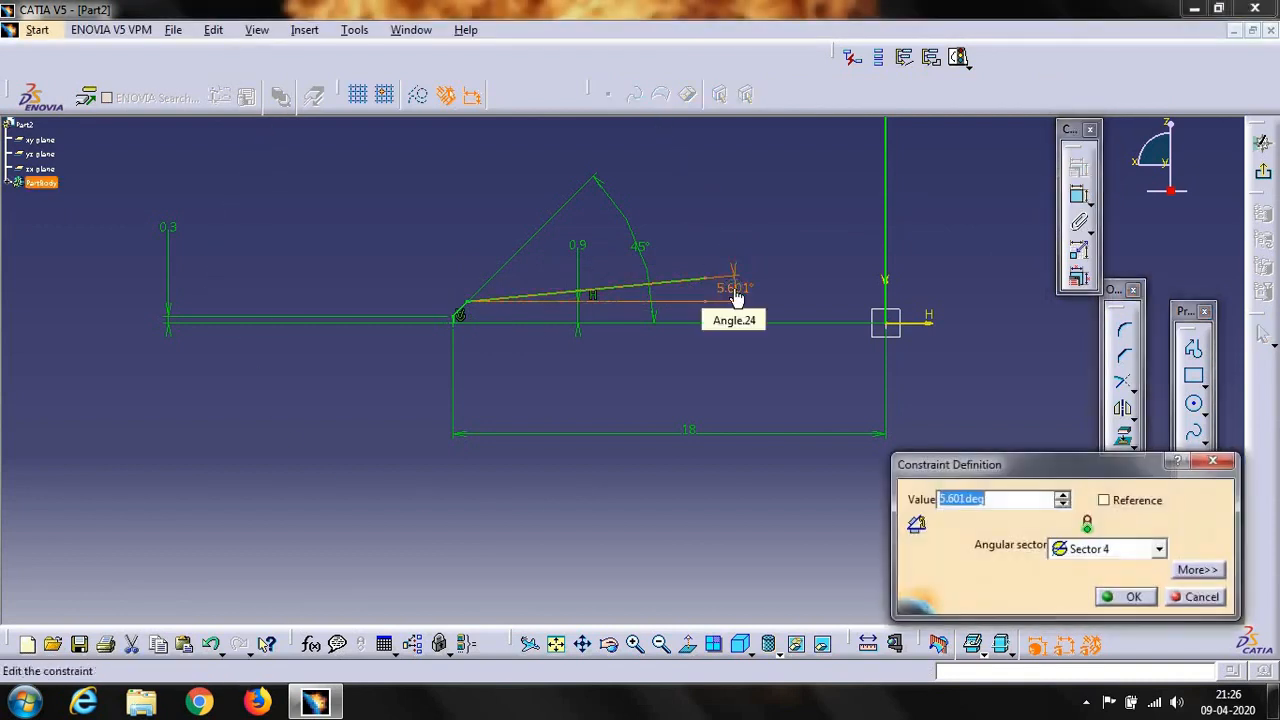
key("Return")
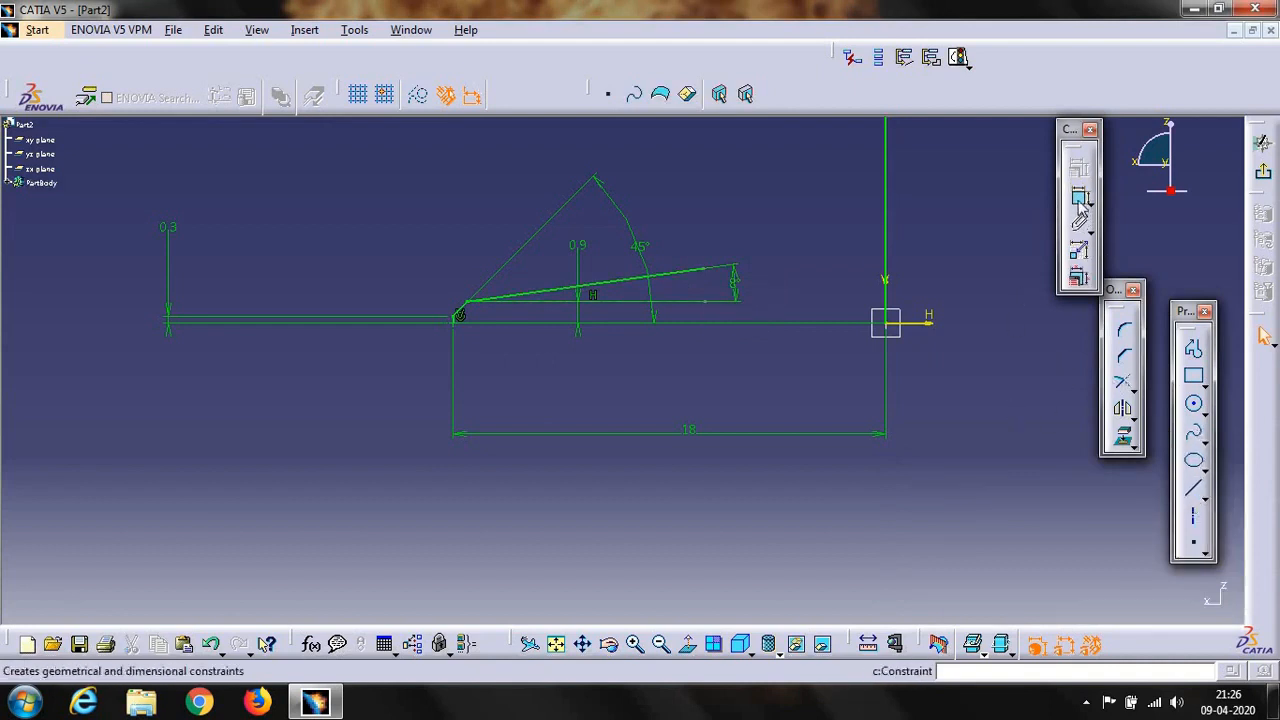
Dimension the horizontal distance from the 8° line's upper end to the long vertical edge and set it to 3 mm
left_click(705, 268)
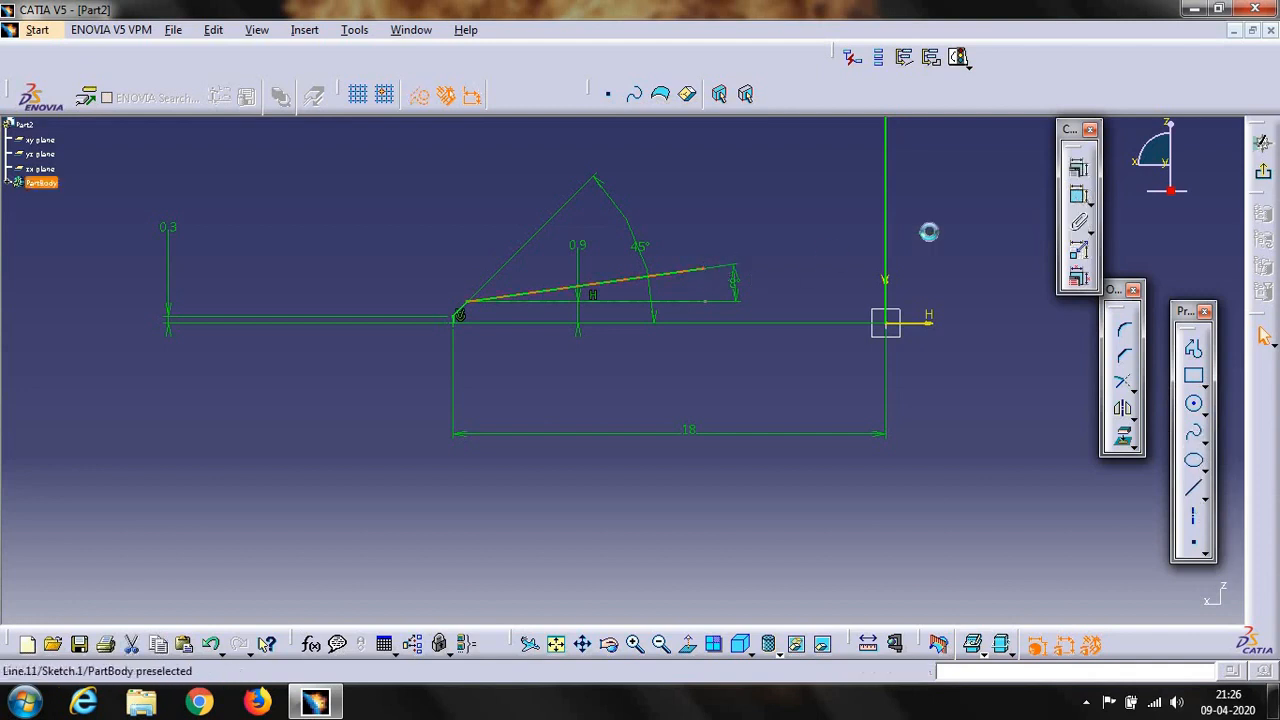
left_click(887, 265)
left_click(832, 259)
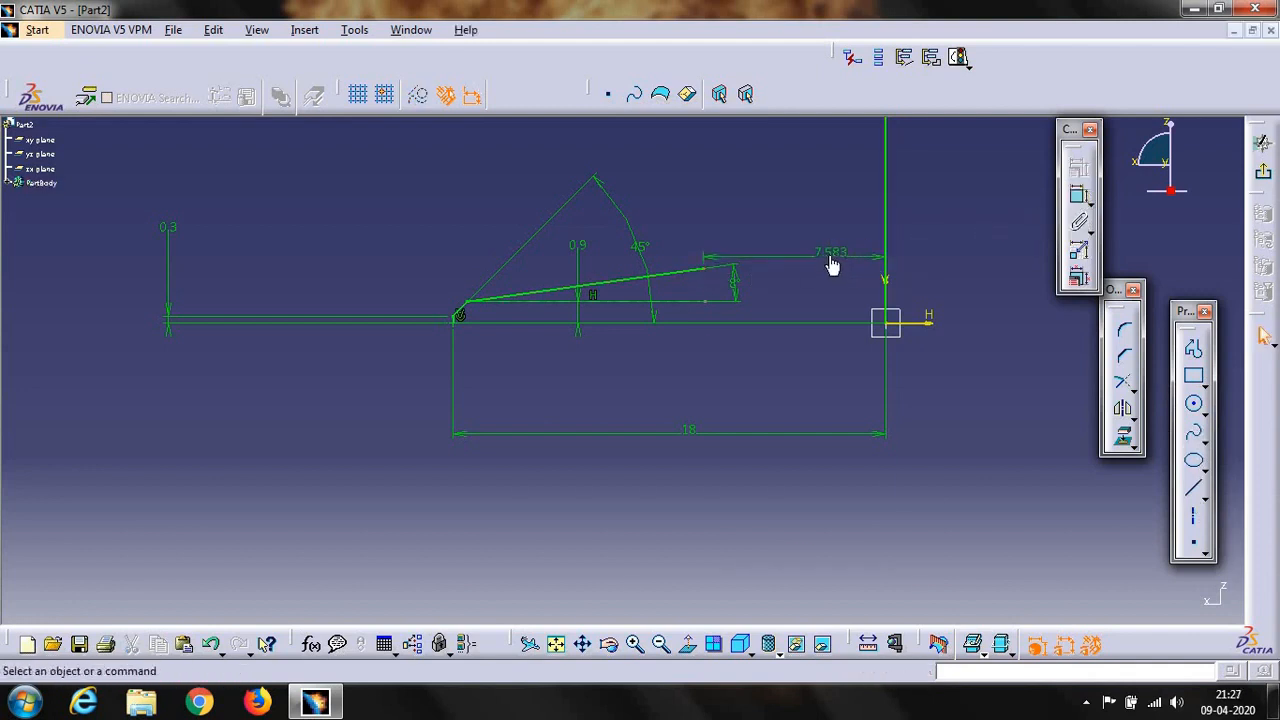
double_click(832, 259)
type("3")
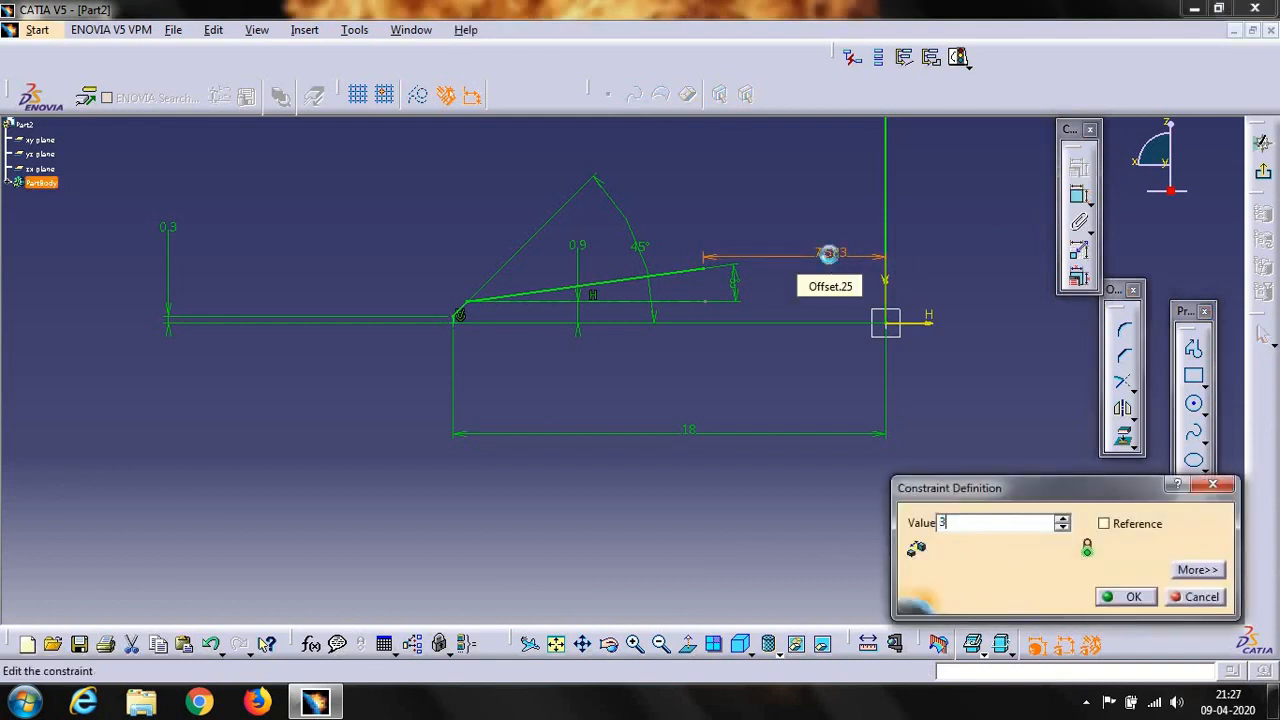
key("Return")
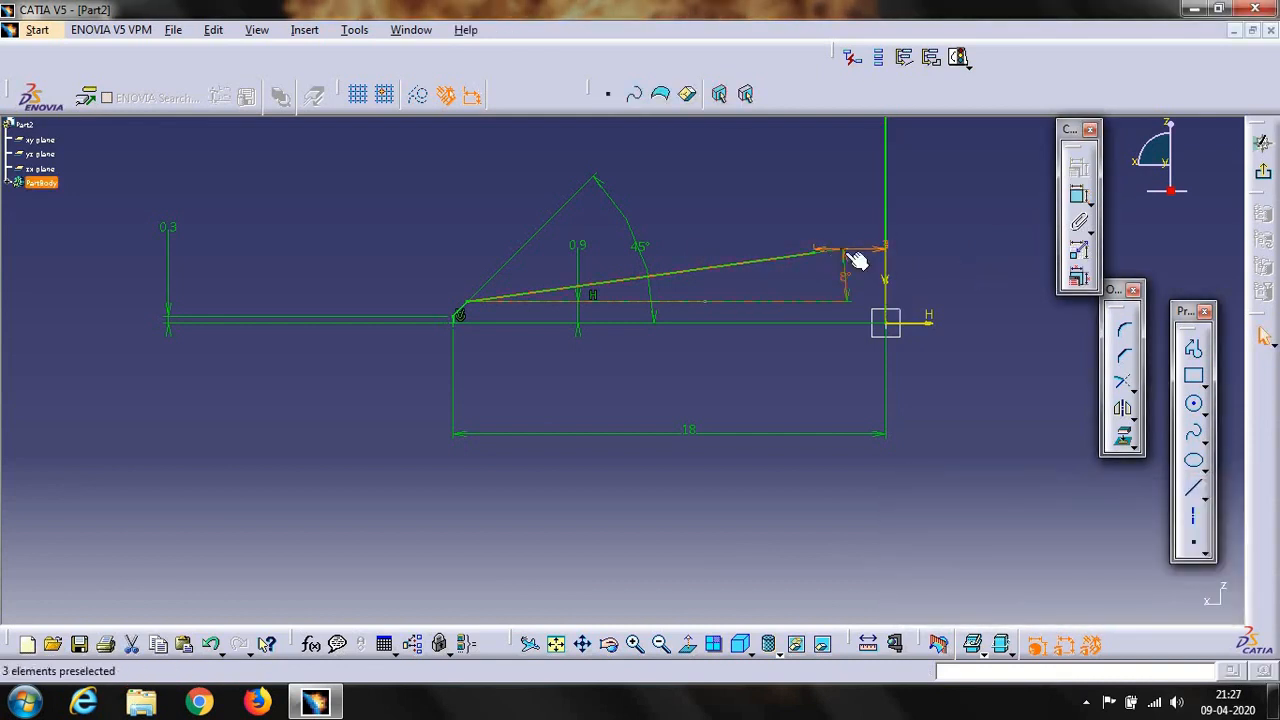
Move the 3 mm offset dimension higher, clear of the 8° line's upper end
left_click(920, 250)
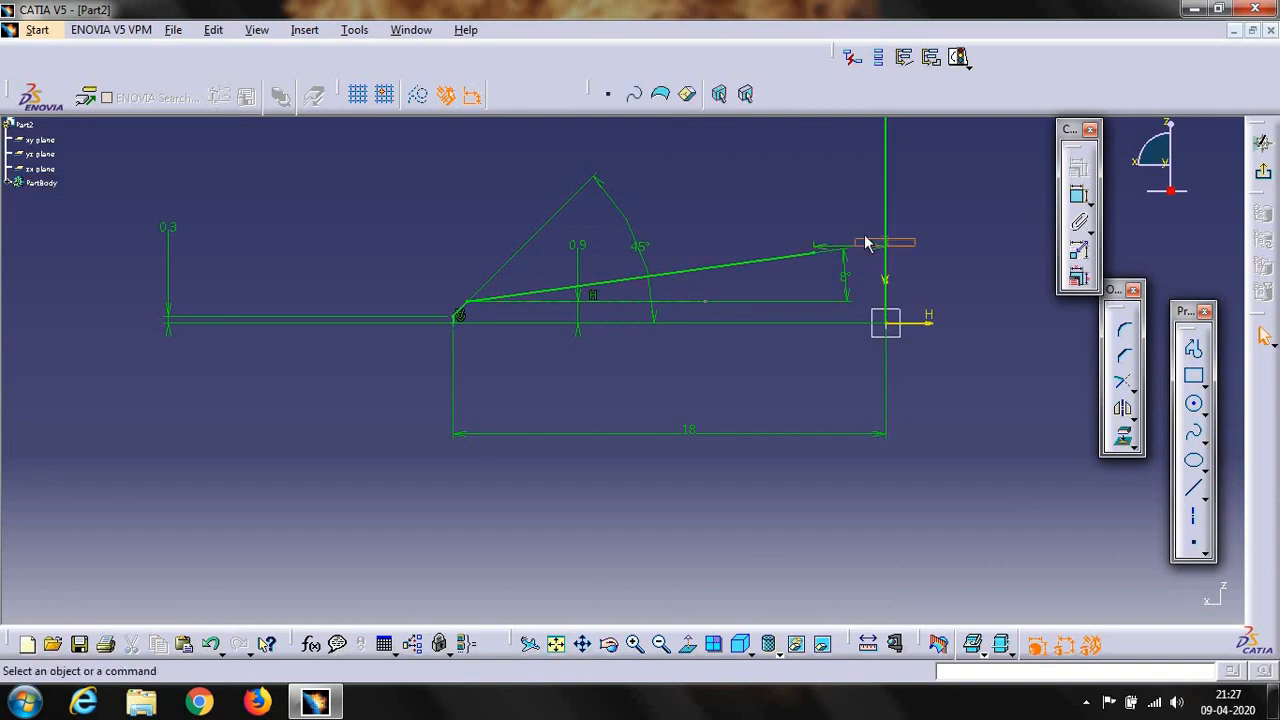
left_click(882, 262)
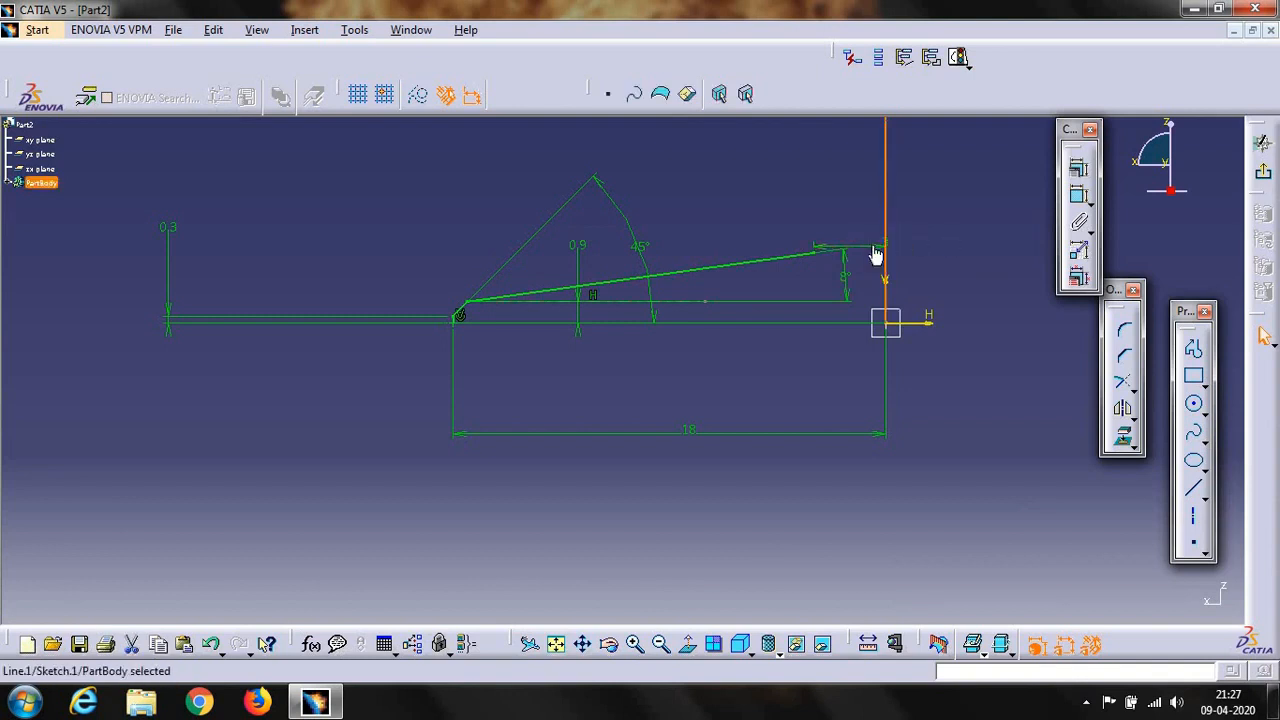
left_click_drag(848, 245, 840, 227)
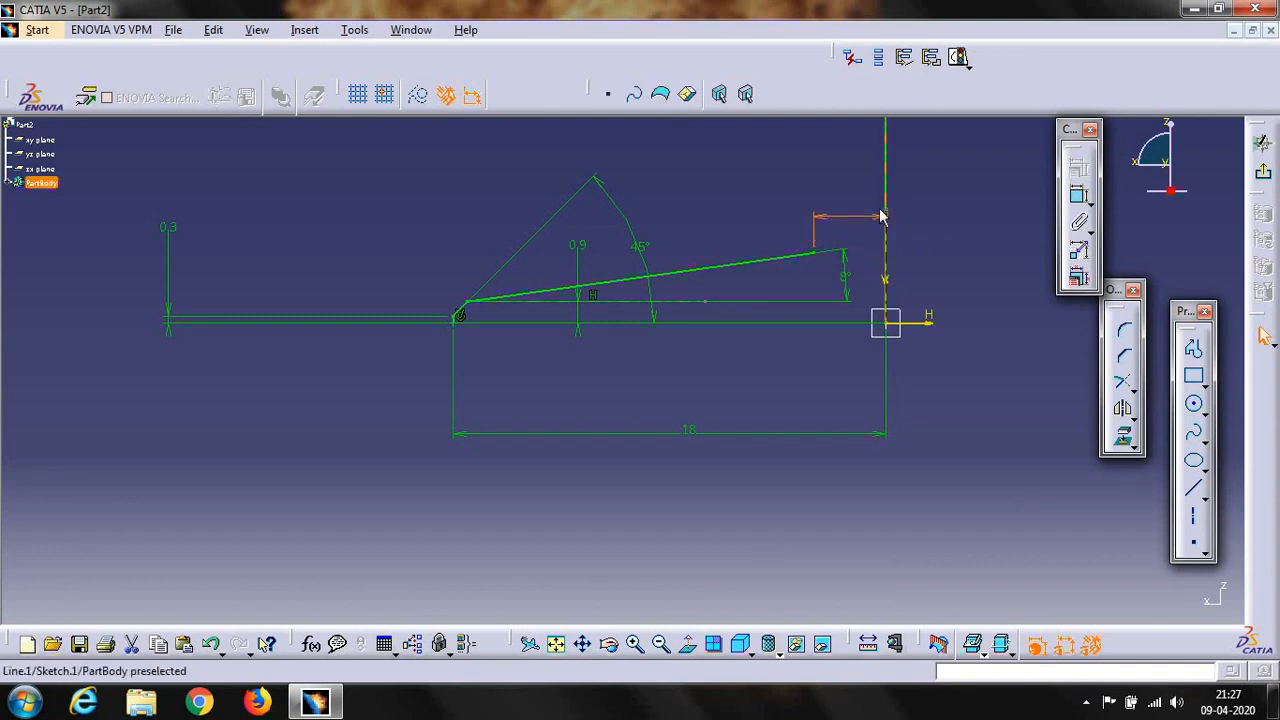
left_click(884, 212)
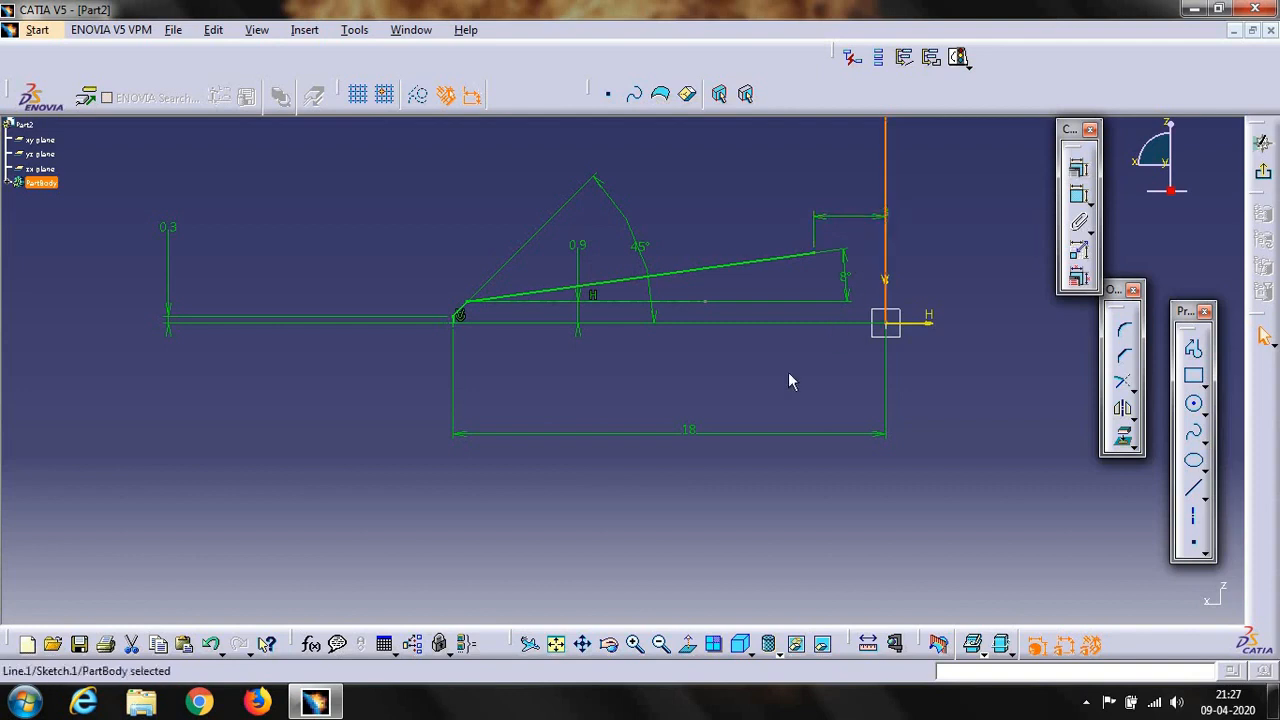
Draw a vertical line from the 8° line's upper end to the lower end of the wall line above it
left_click(582, 644)
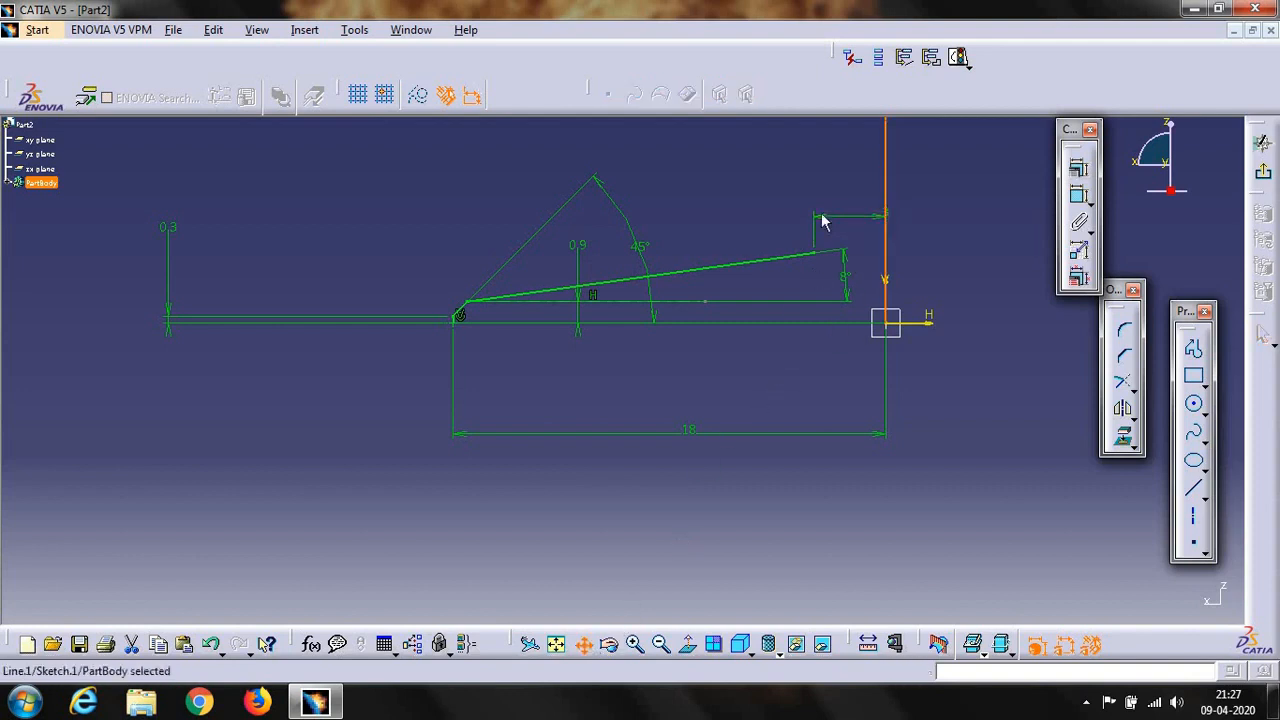
left_click_drag(803, 230, 728, 428)
left_click(913, 418)
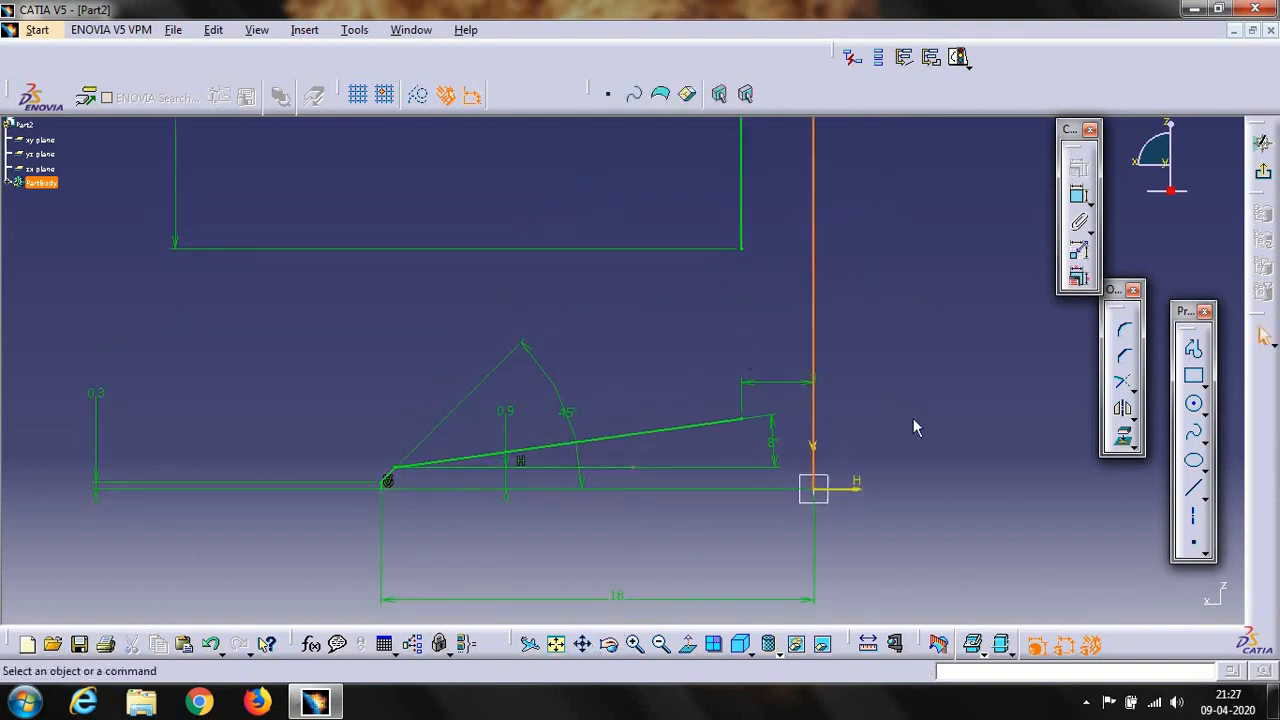
left_click(1193, 488)
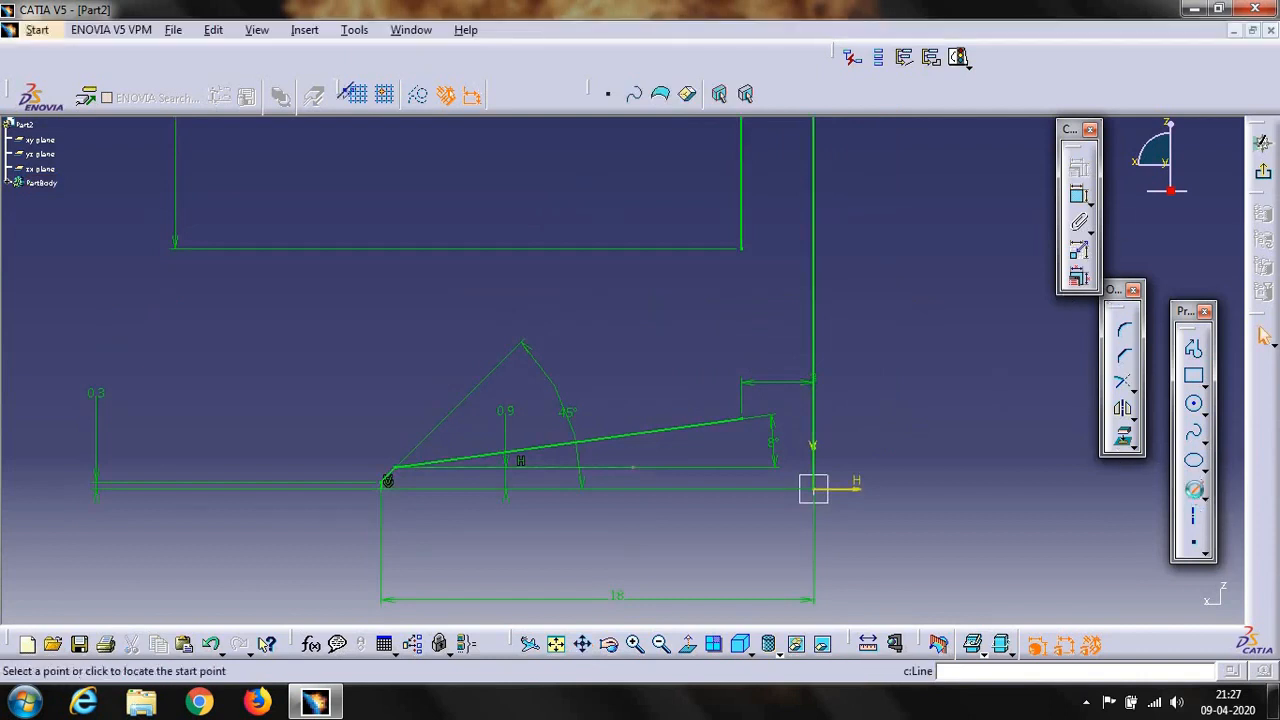
left_click(742, 418)
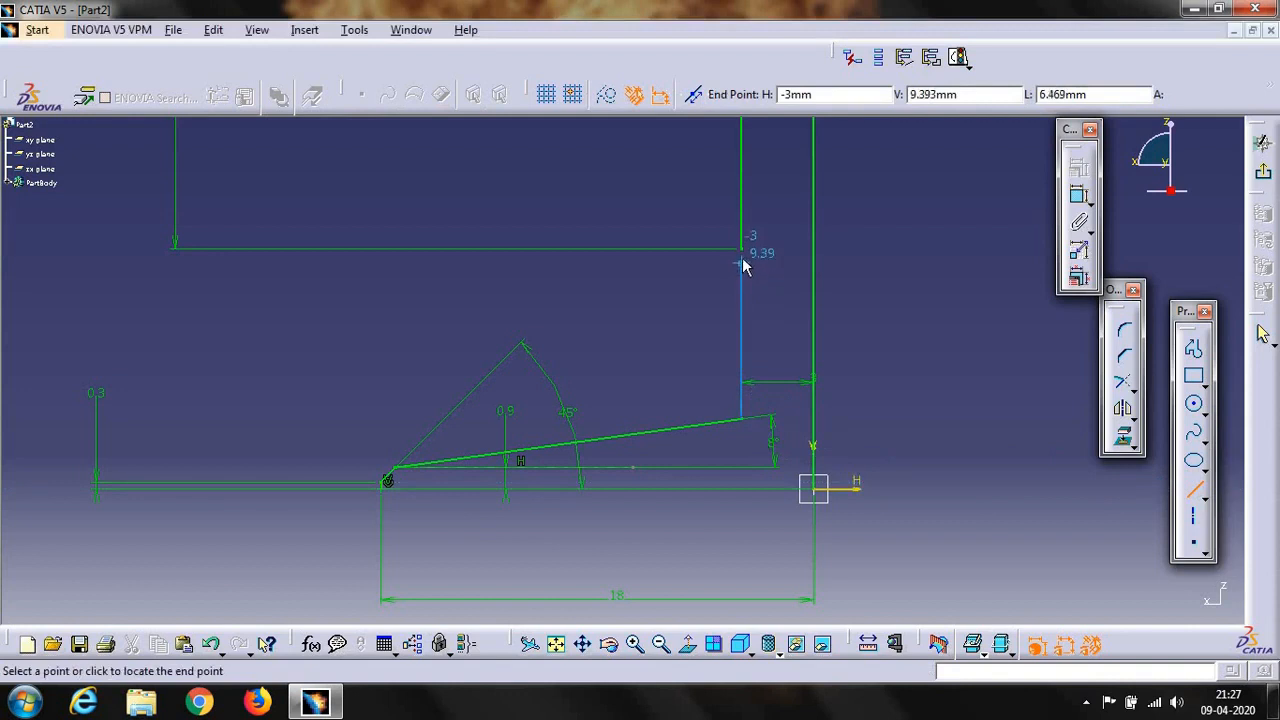
left_click(742, 249)
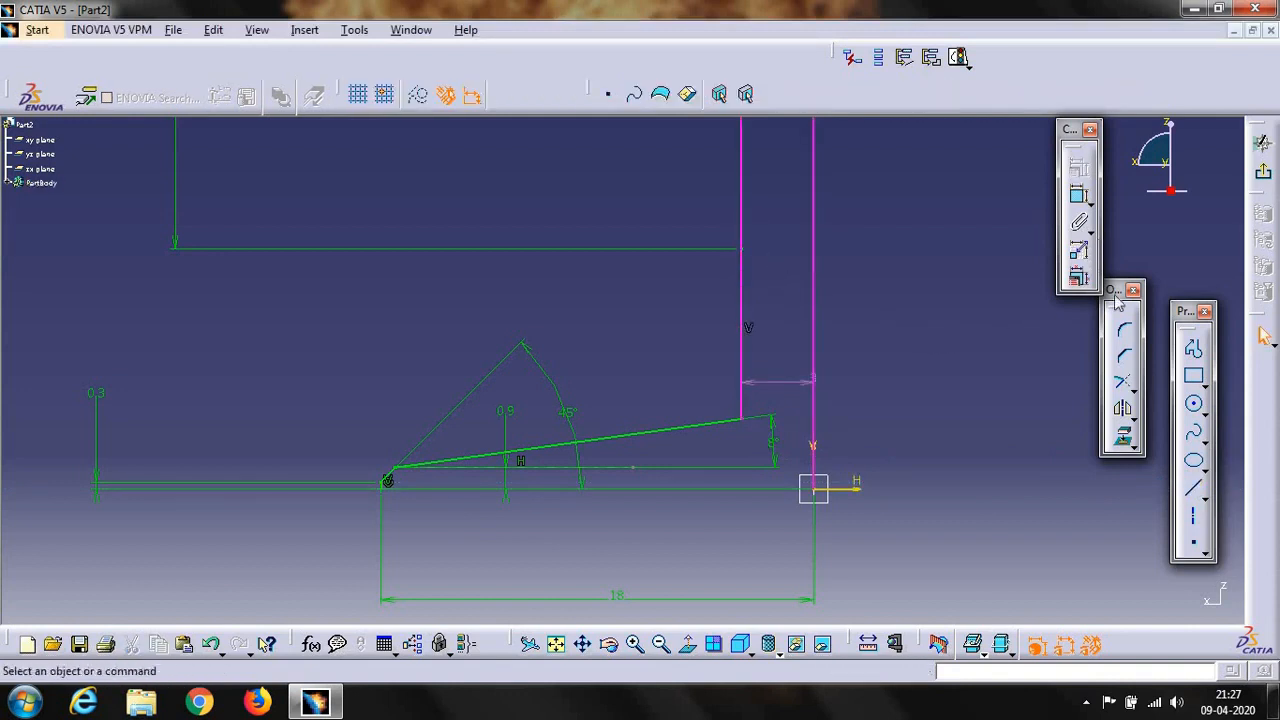
Round the corner between the new vertical line and the 8° line with a 10 mm radius
left_click(1123, 336)
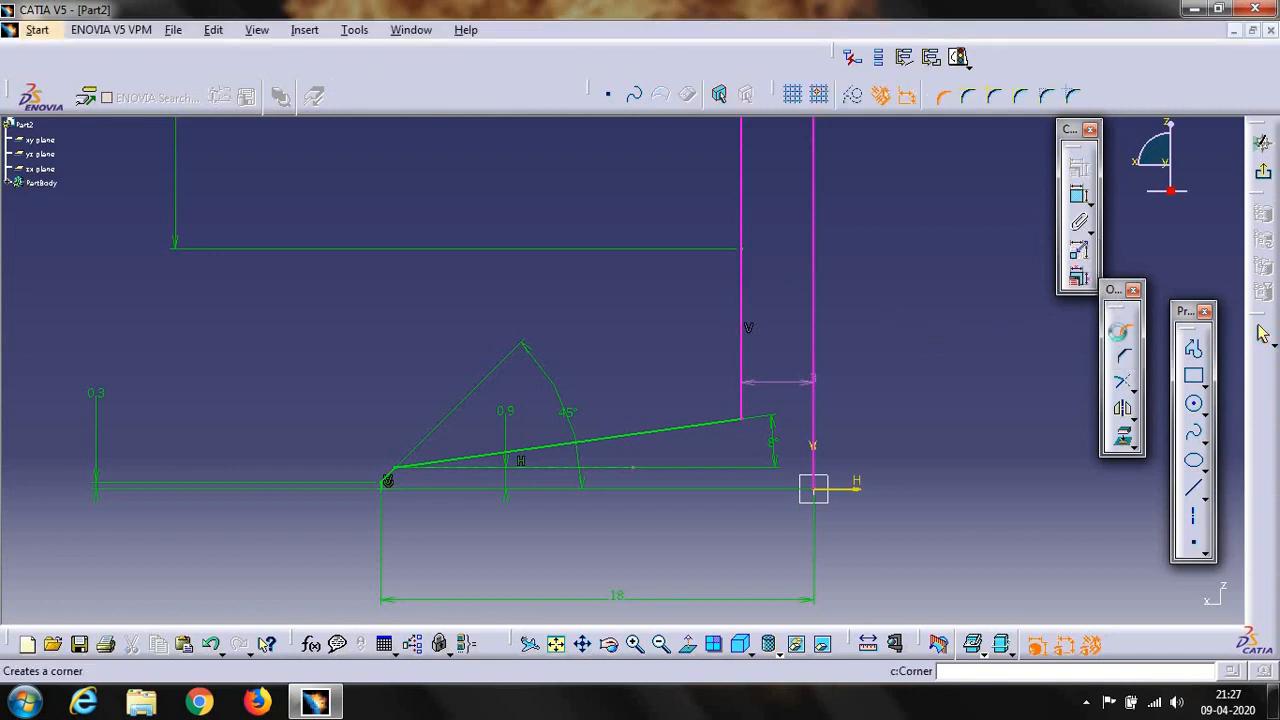
left_click(741, 378)
left_click(722, 428)
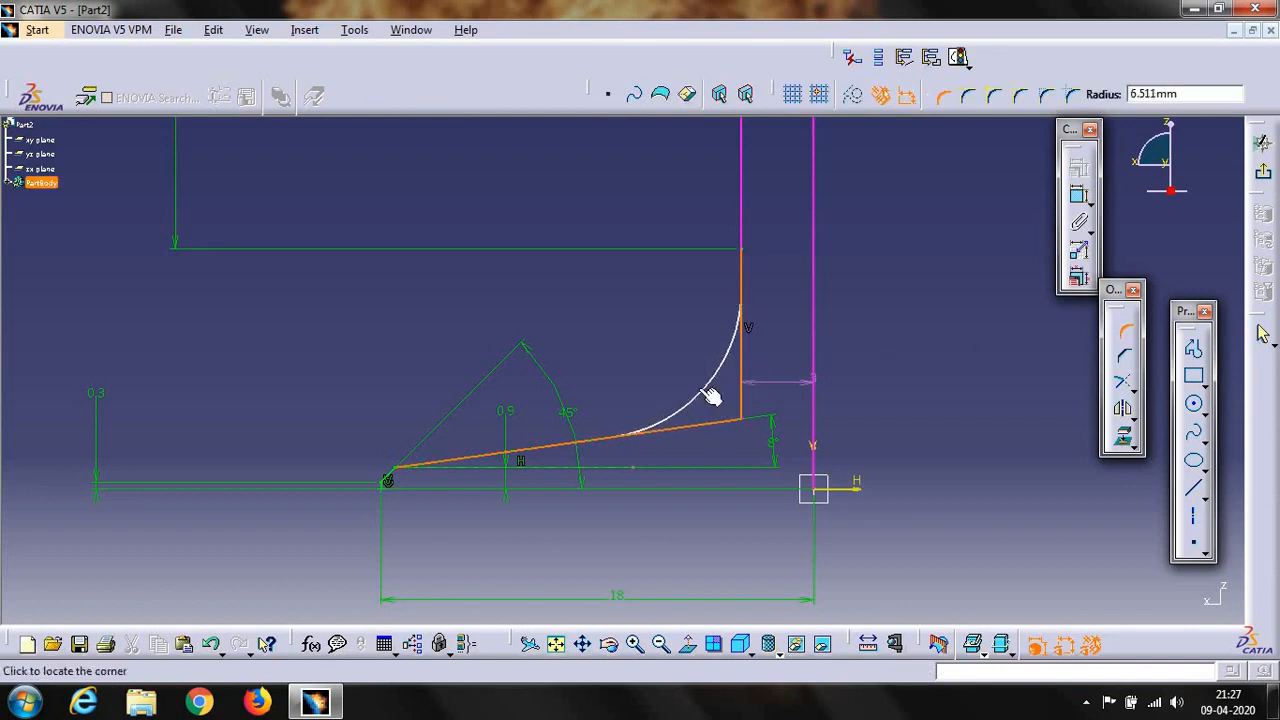
left_click(714, 392)
double_click(674, 358)
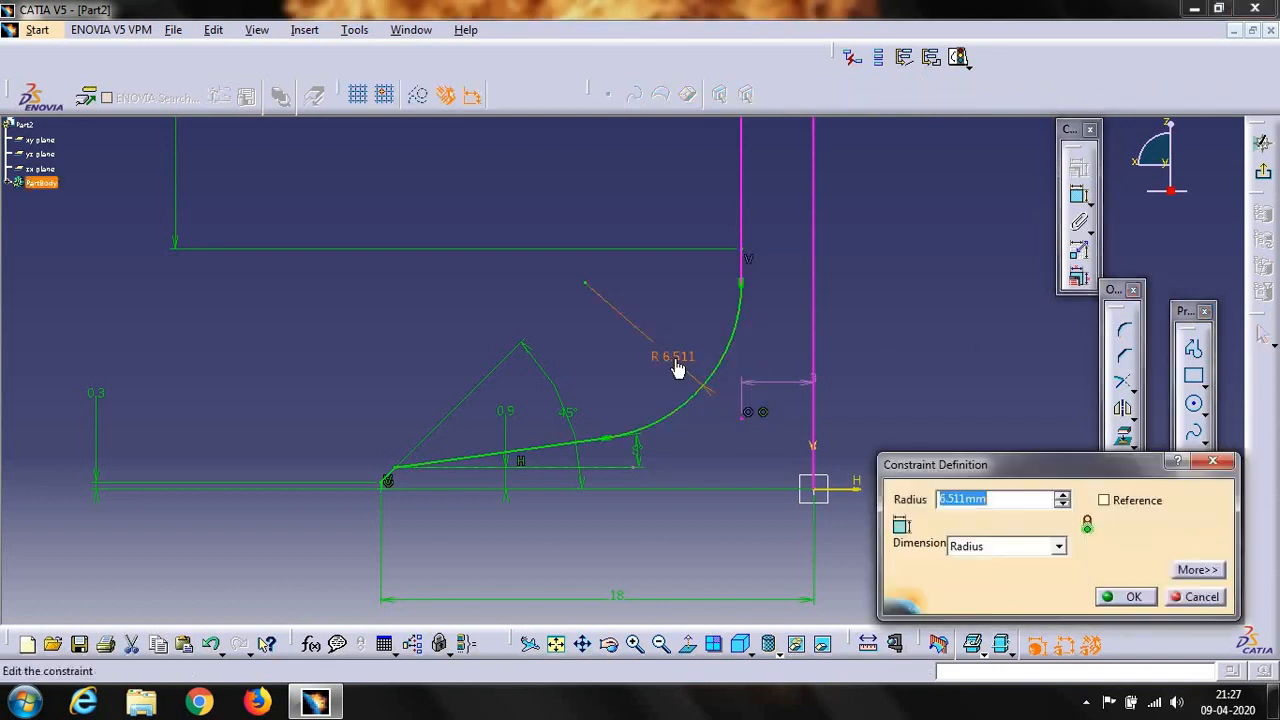
type("10")
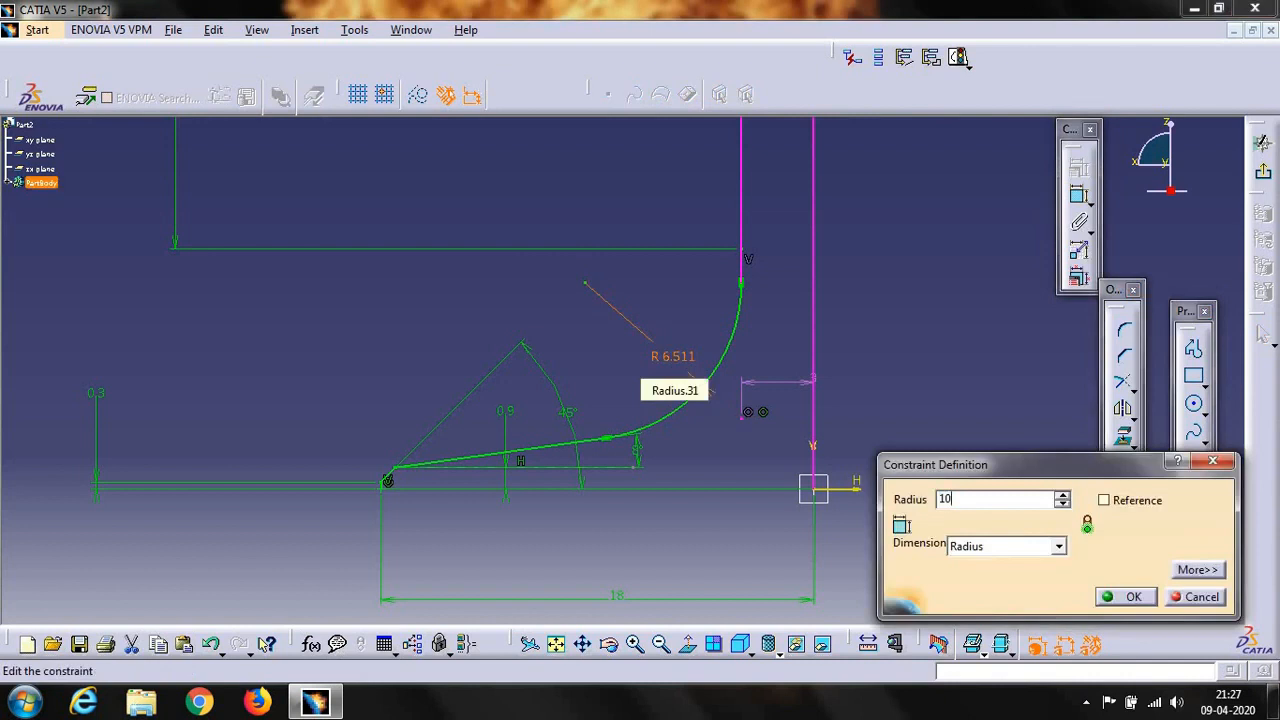
key("Return")
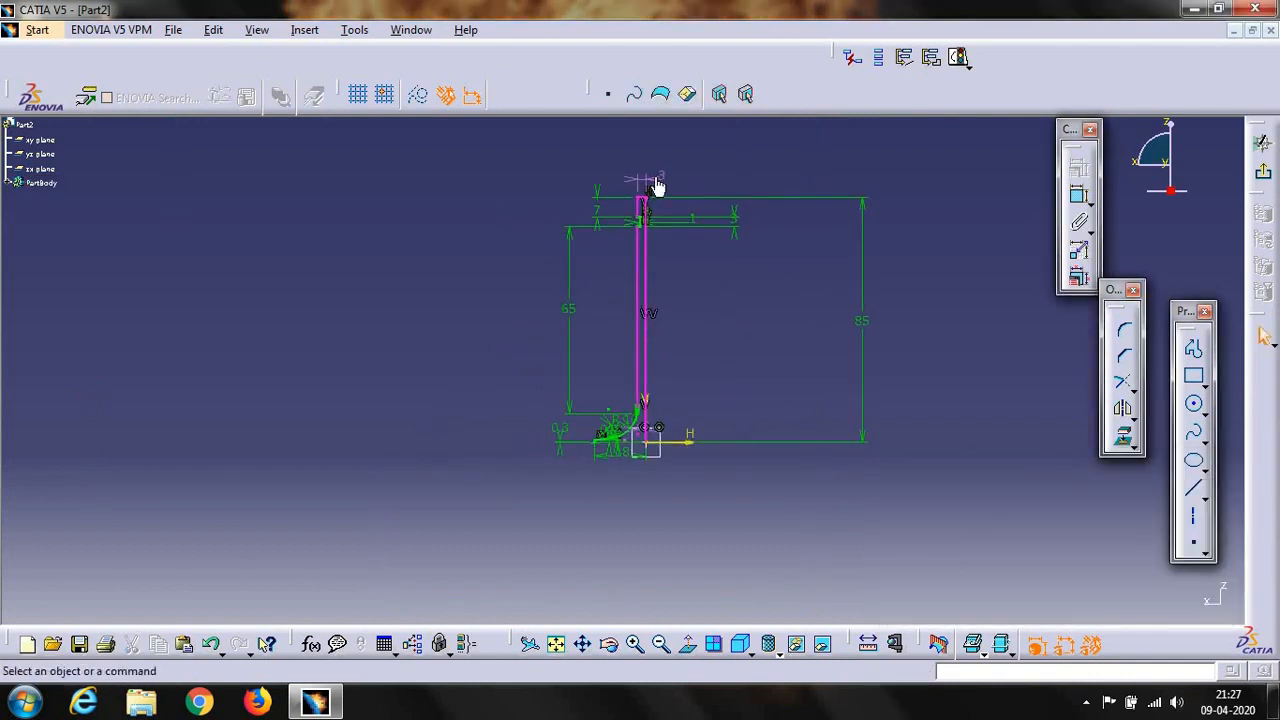
Delete the over-constraining 3 mm horizontal dimension above the profile's top edge
left_click(657, 187)
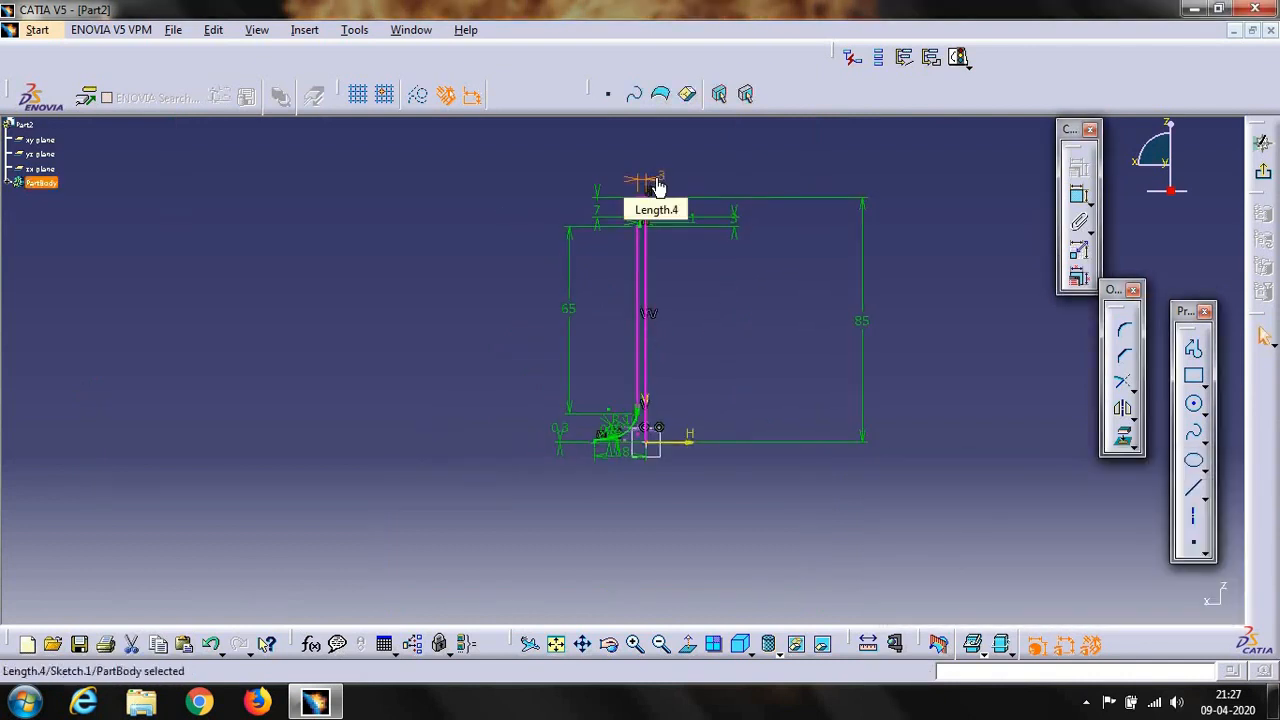
right_click(657, 182)
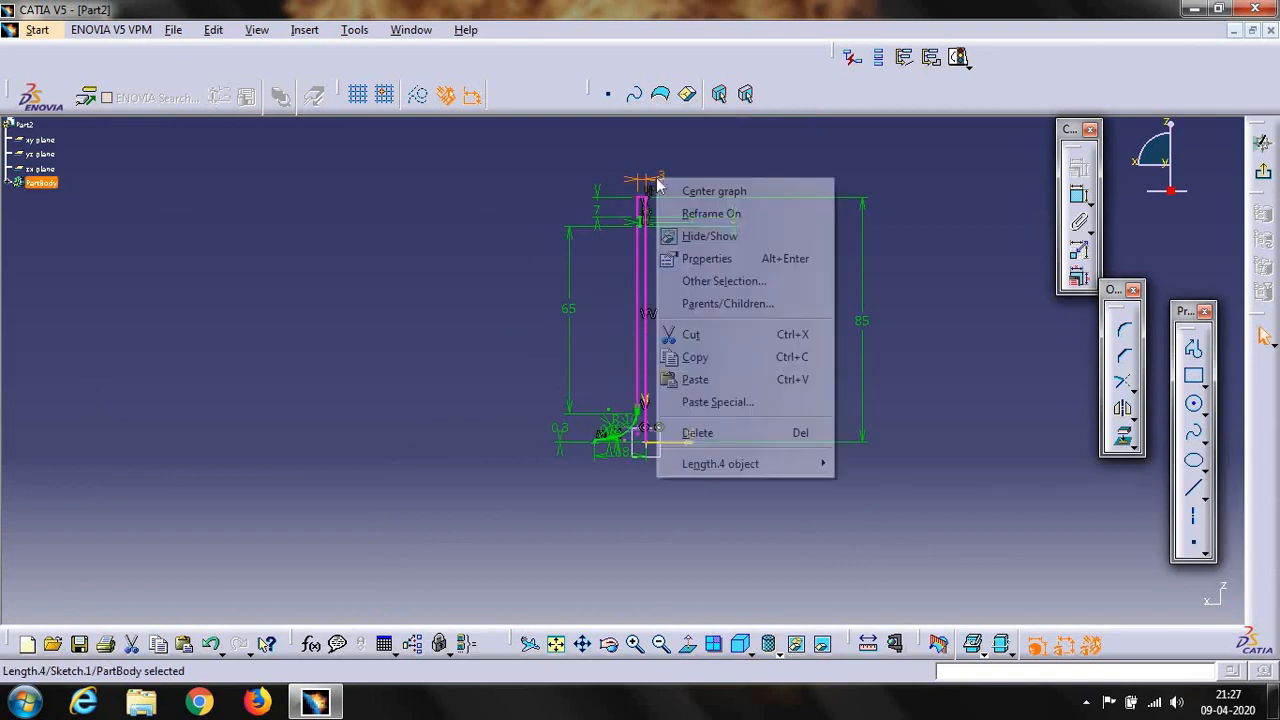
left_click(723, 438)
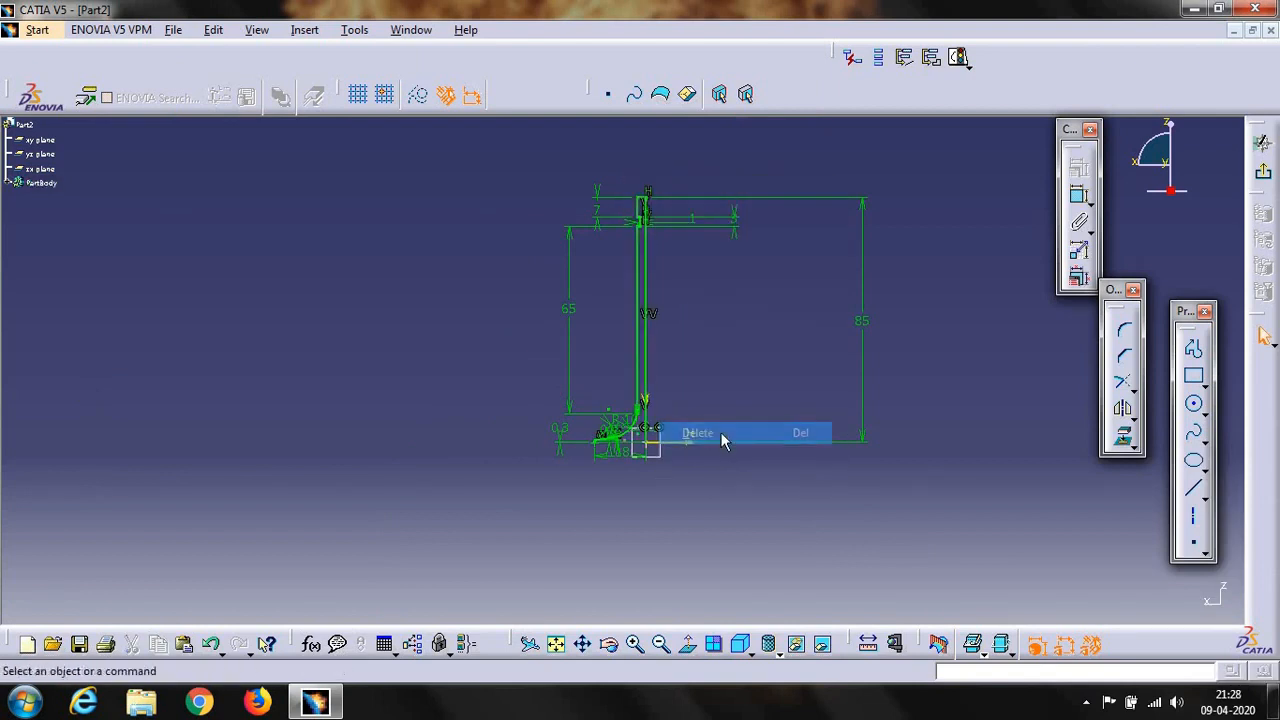
Draw a vertical line about 2.9 mm long straight down from the sketch origin
left_click(634, 643)
left_click(629, 643)
left_click(629, 643)
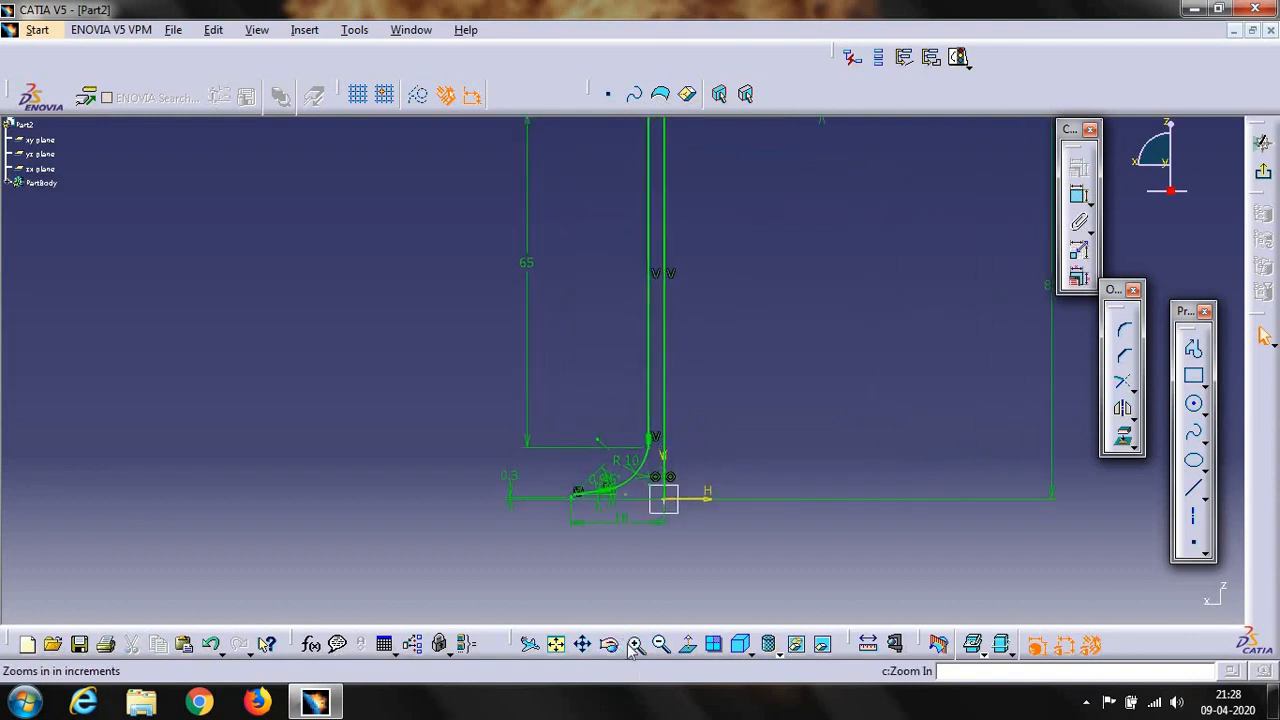
left_click(629, 643)
left_click(630, 643)
left_click(630, 643)
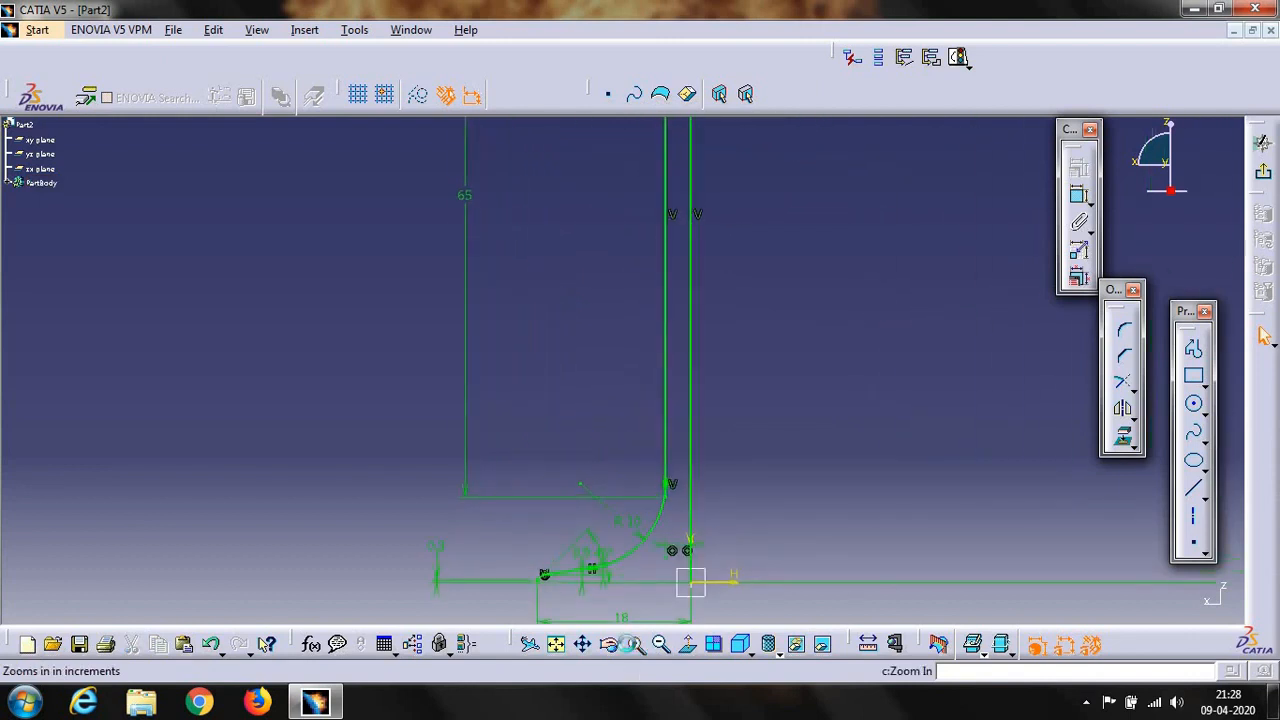
left_click(584, 643)
mouse_move(780, 569)
left_mouse_down()
mouse_move(766, 177)
mouse_move(765, 189)
left_mouse_up()
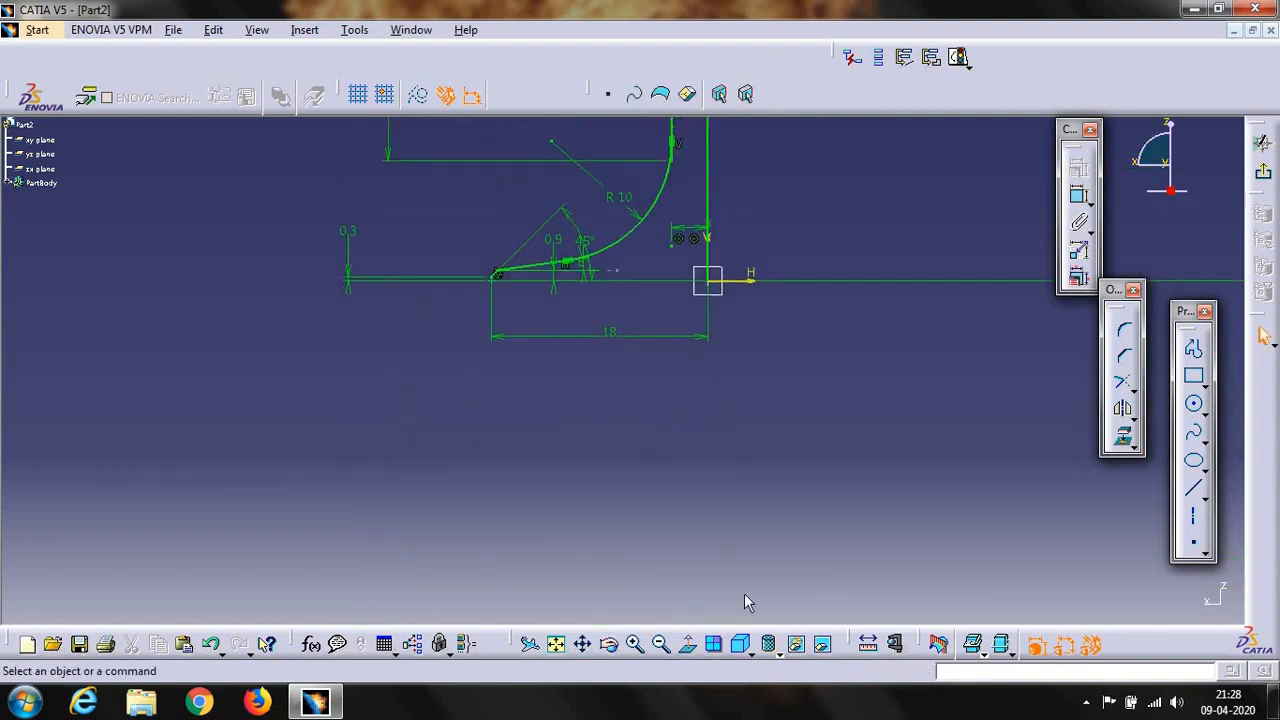
left_click(634, 643)
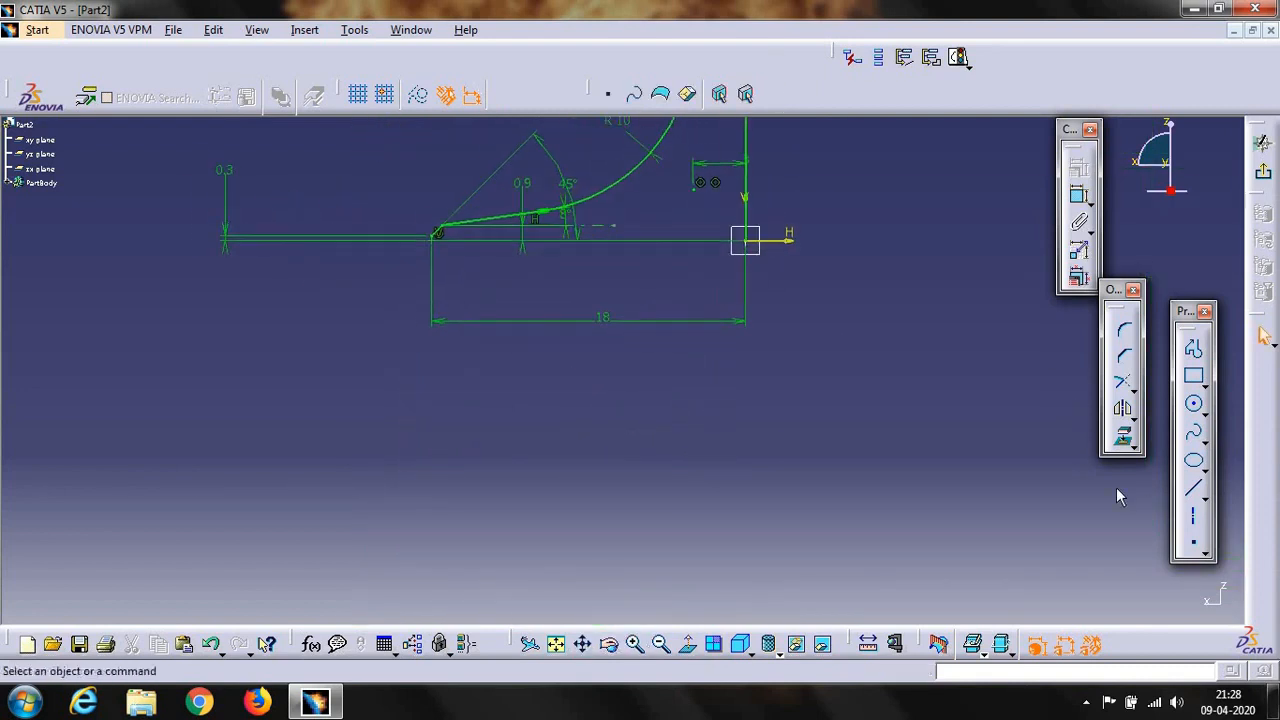
left_click(1195, 495)
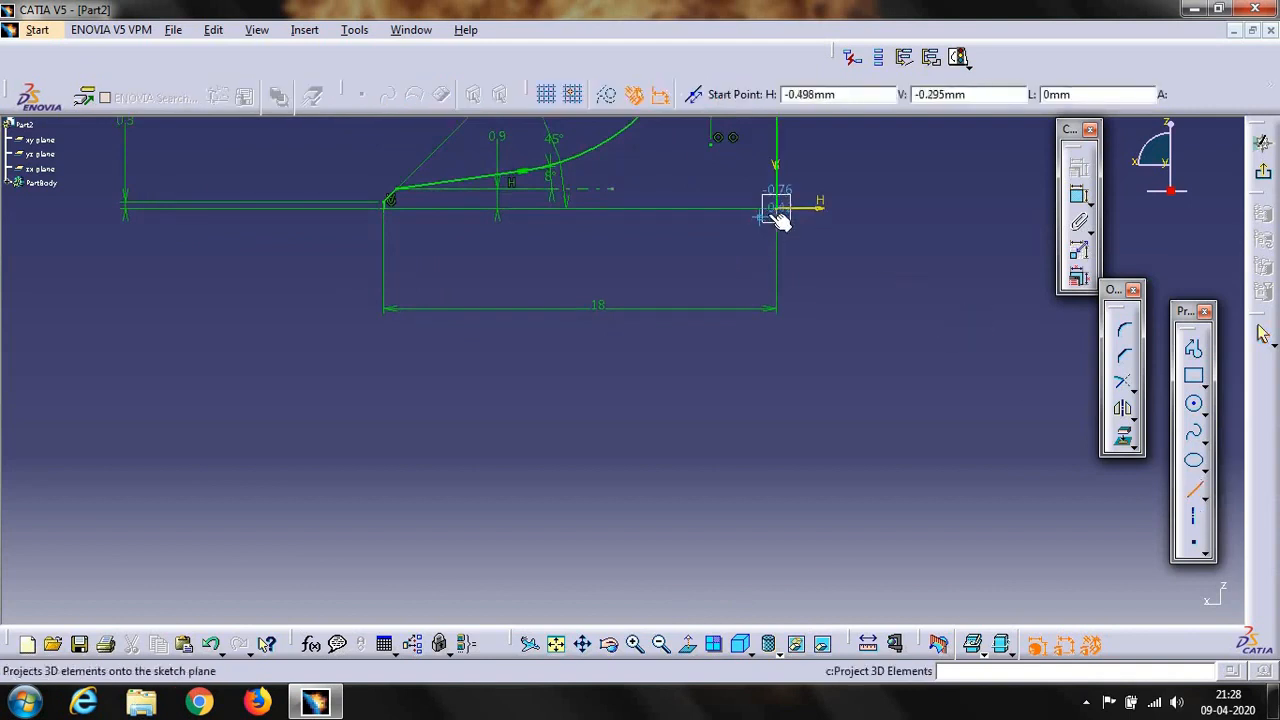
left_click(782, 210)
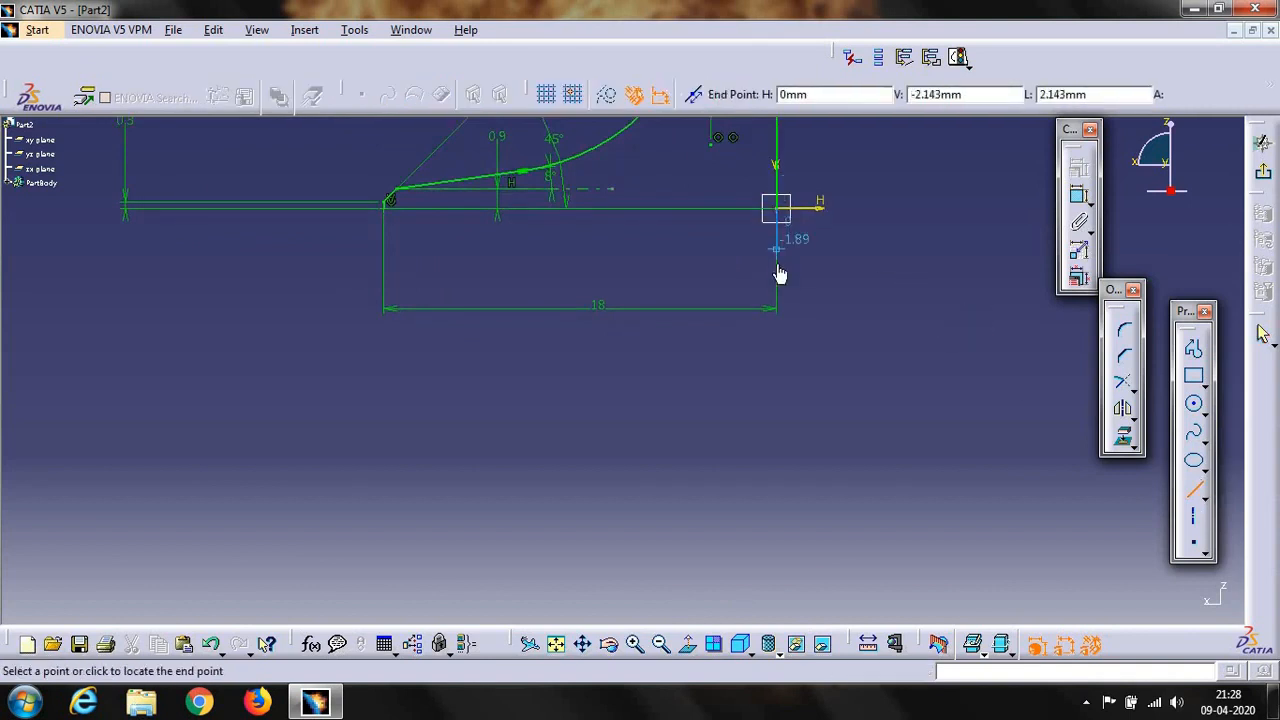
left_click(778, 272)
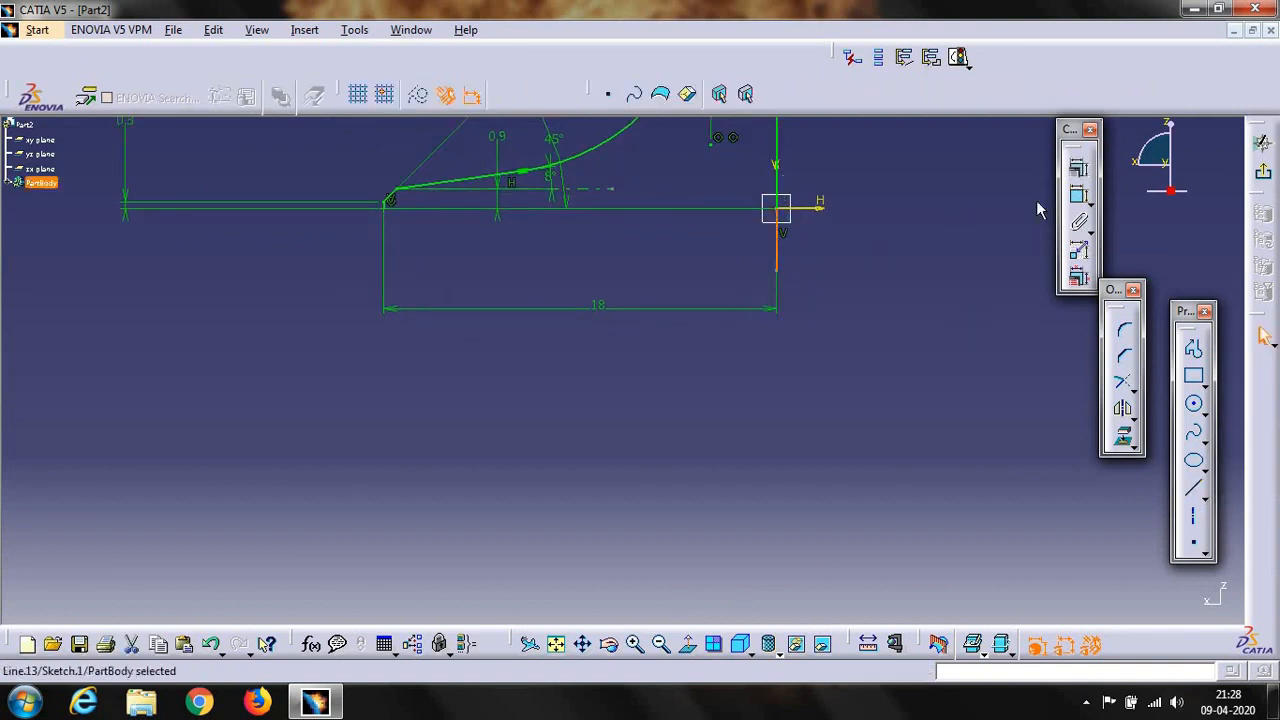
Dimension the short vertical line below the origin and set its length to 1.6 mm
left_click(1078, 195)
left_click(923, 246)
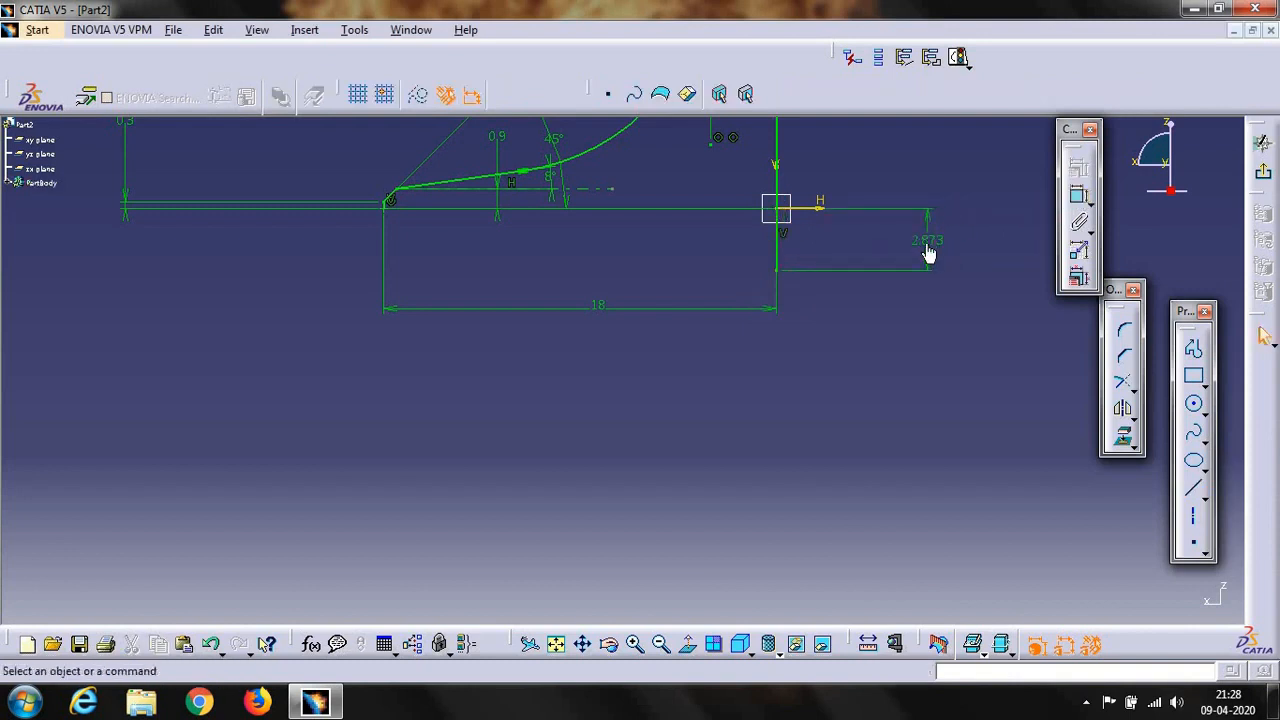
double_click(926, 246)
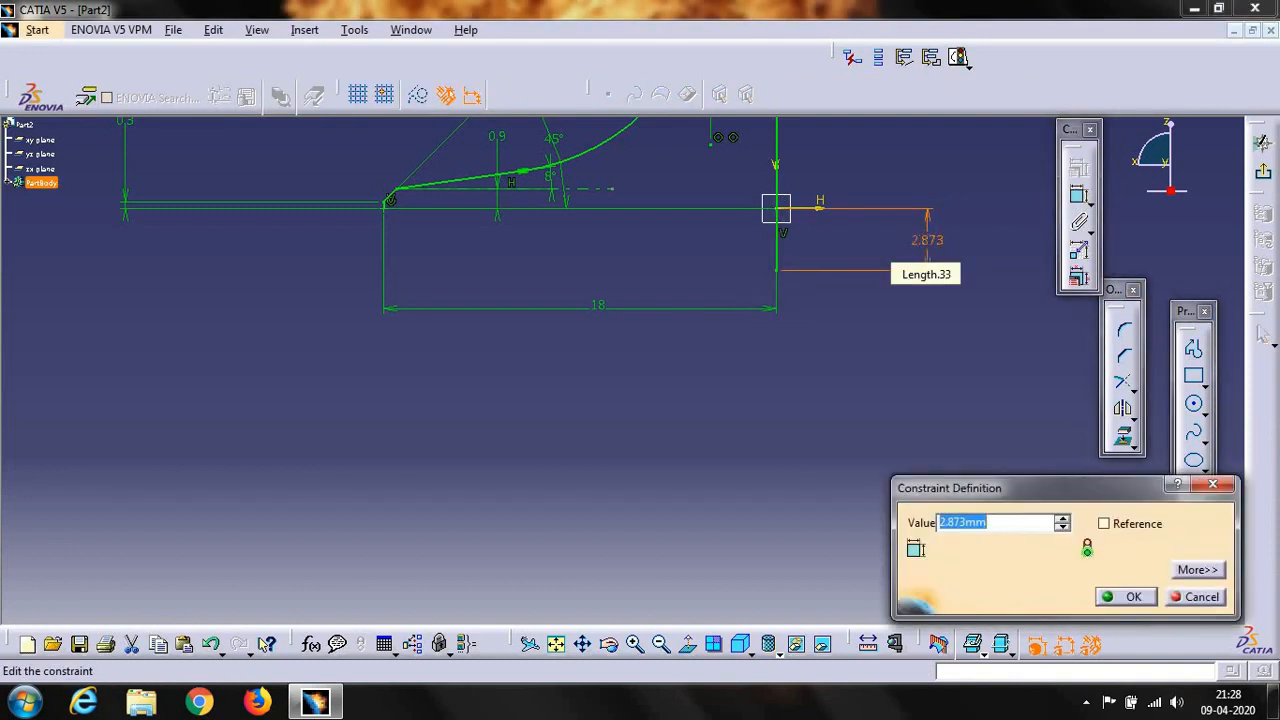
type("1.6")
key("Return")
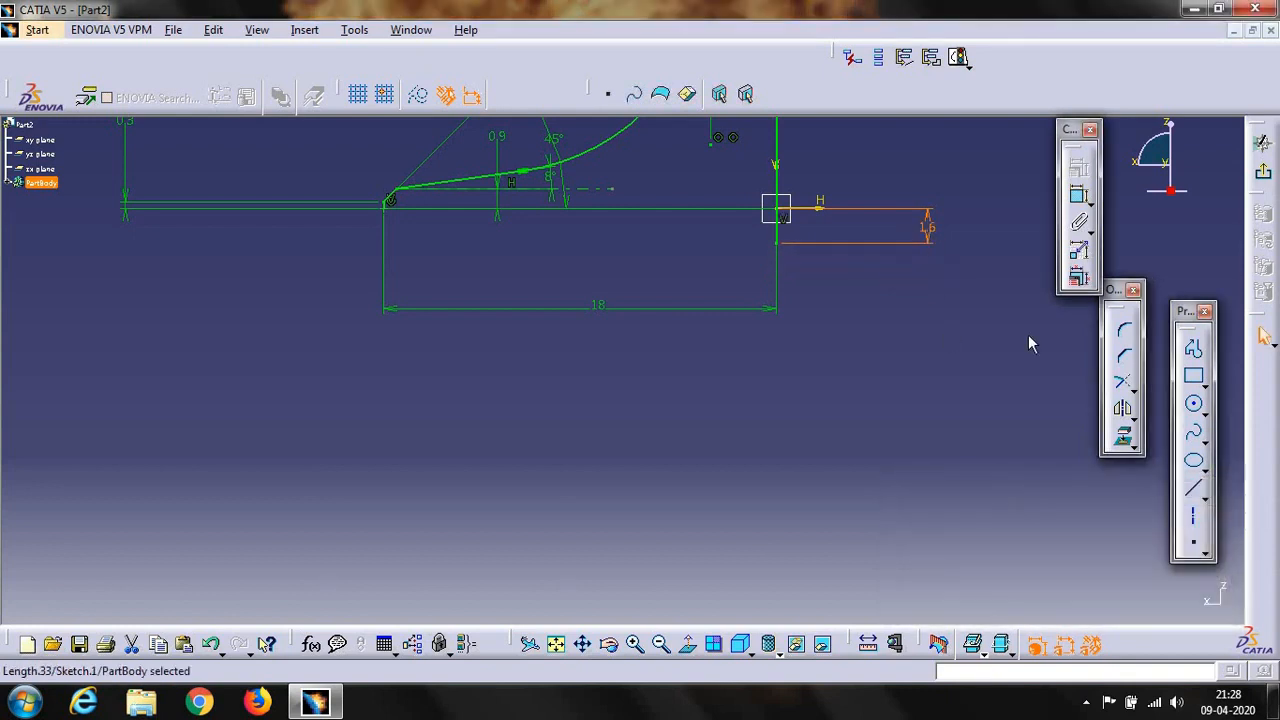
Draw a downward-bulging three-point arc of about 29.4 mm radius from the 1.6 mm line's lower end to the flange's outer lower corner
left_click(1205, 414)
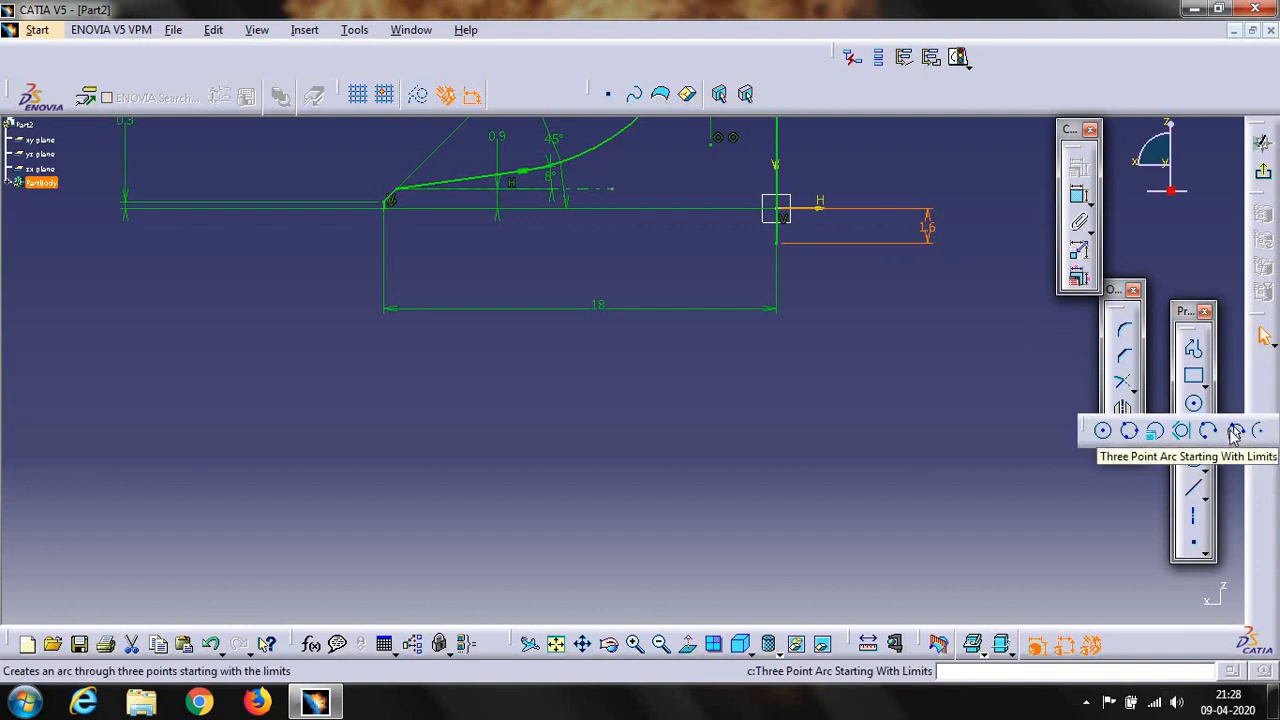
left_click(1235, 430)
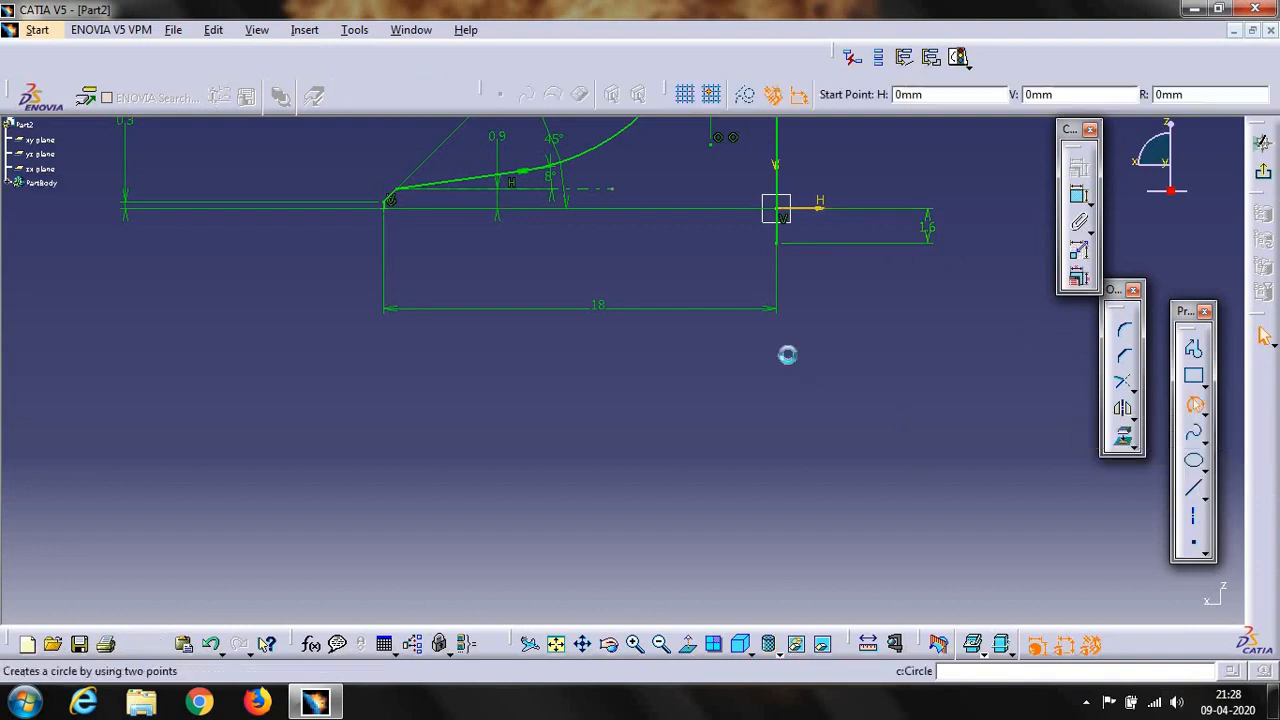
left_click(778, 244)
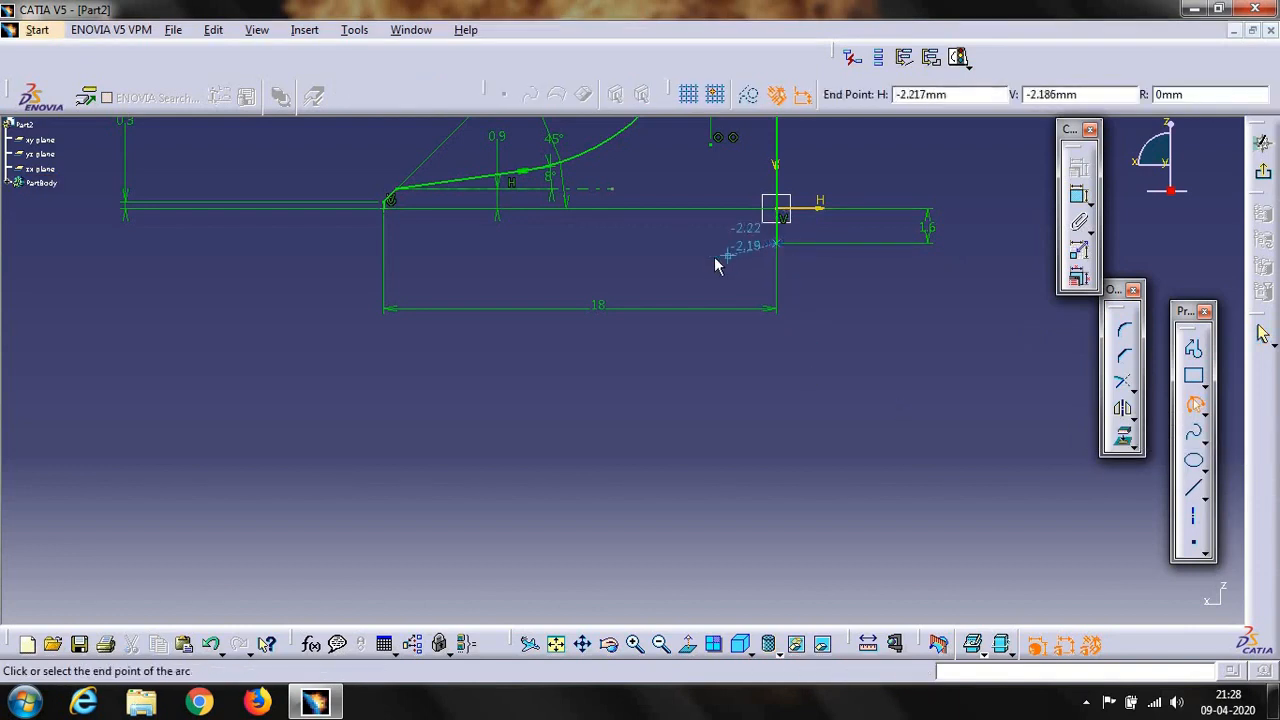
left_click(387, 206)
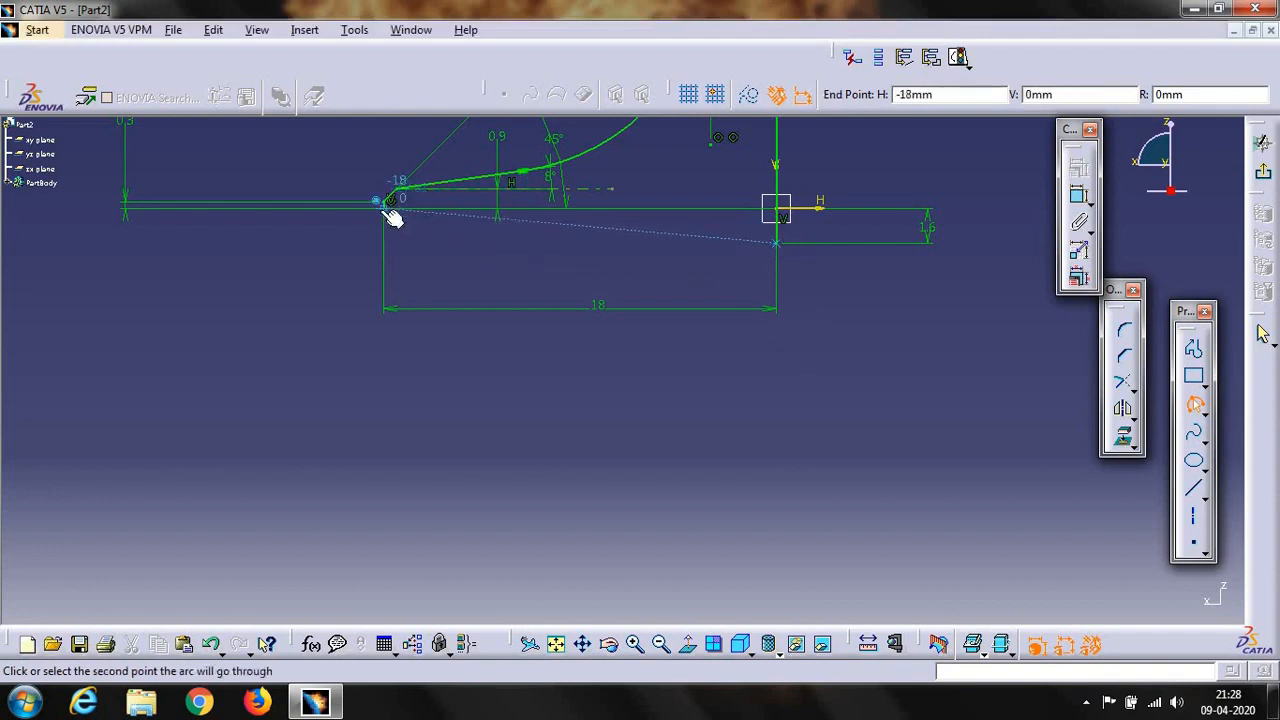
left_click(595, 257)
Dimension the bottom arc's radius and set it to 90 mm
left_click(1078, 195)
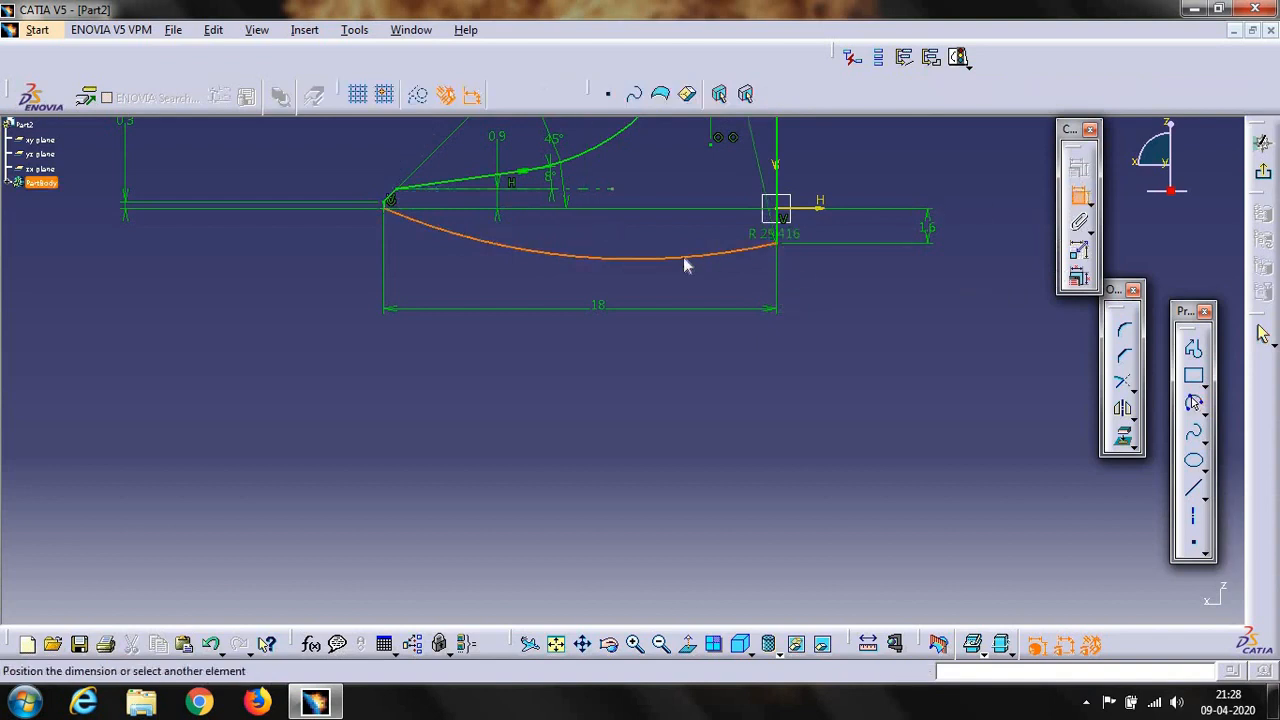
left_click(585, 274)
double_click(586, 270)
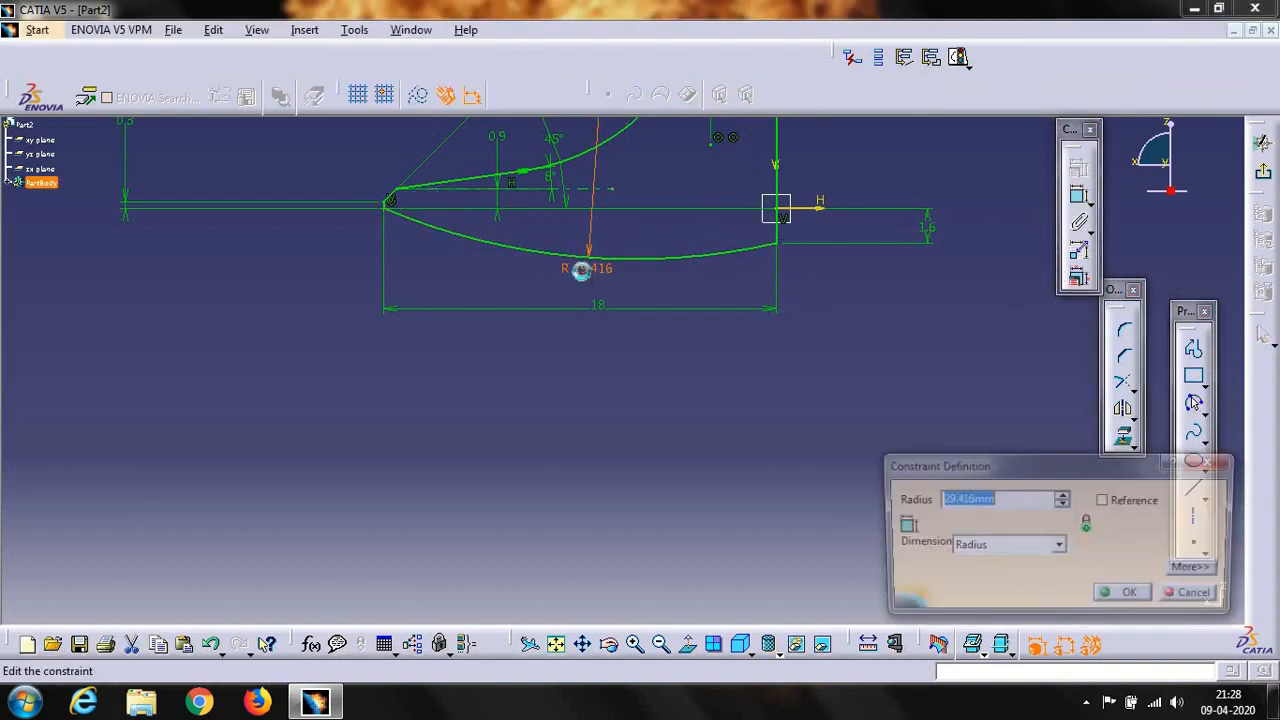
type("9")
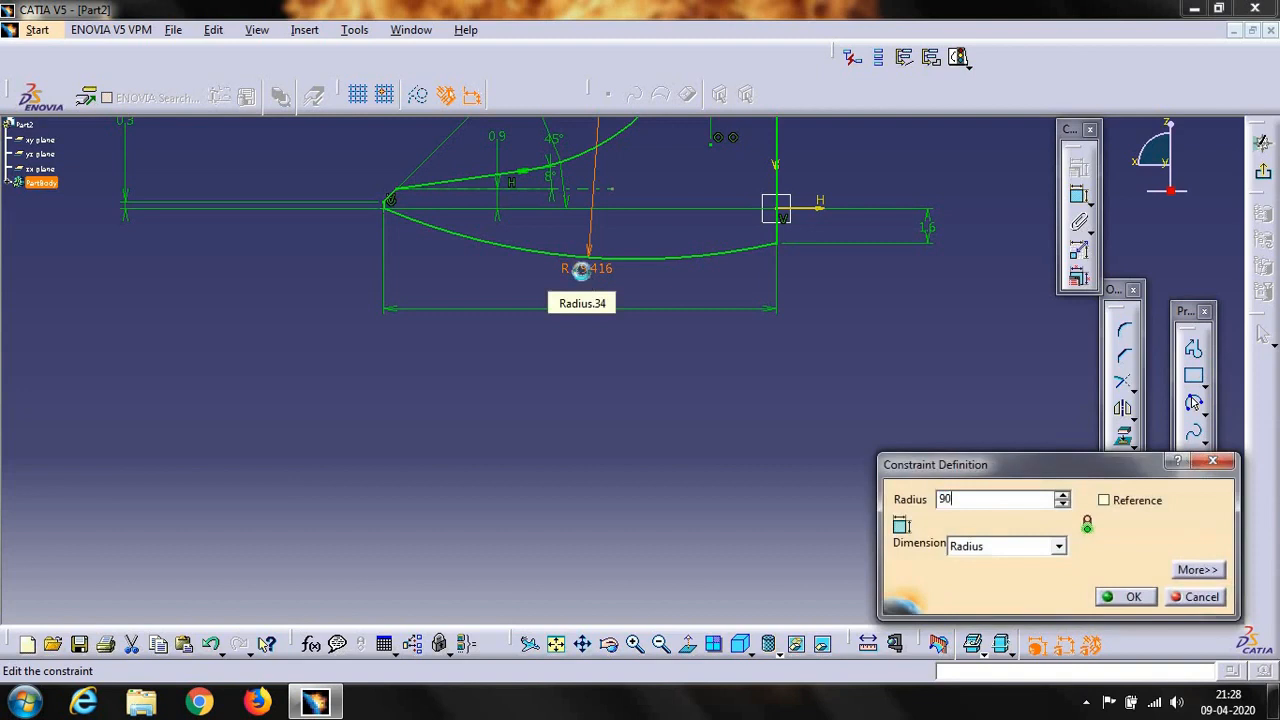
type("0")
key("Return")
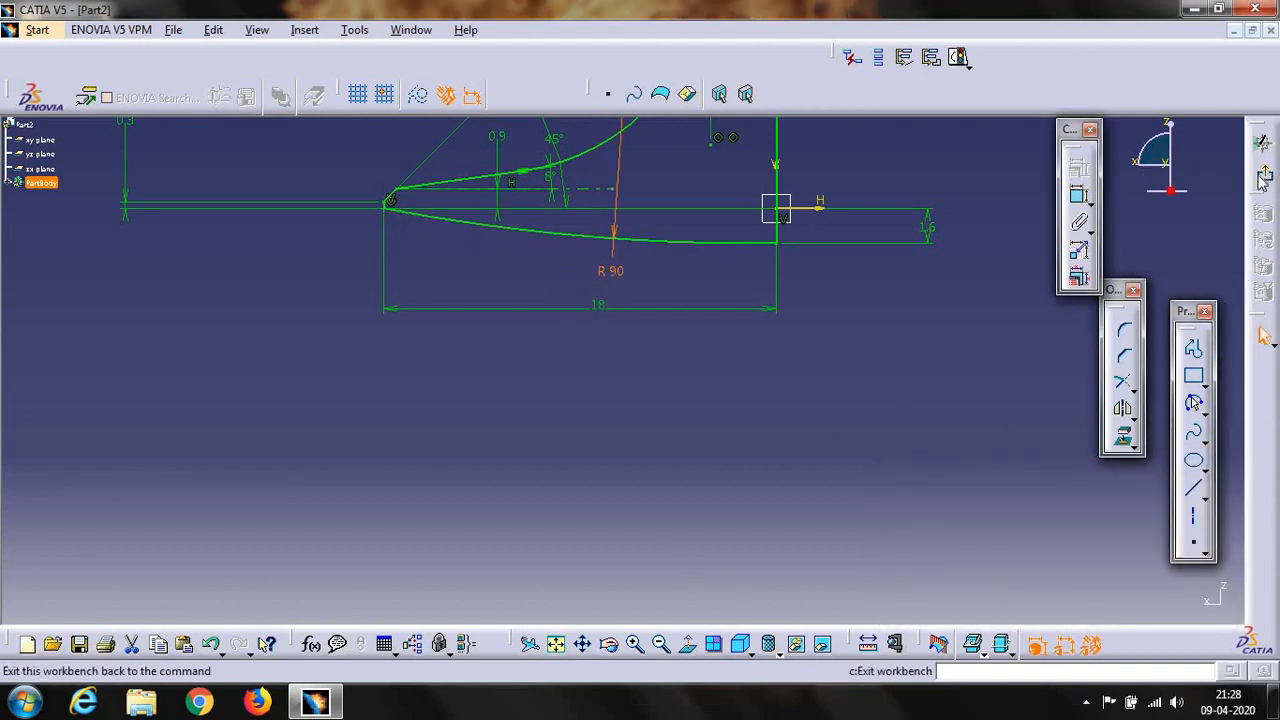
Exit the sketch and revolve the profile 360° with the Shaft command, using its long vertical edge as the axis
left_click(1262, 179)
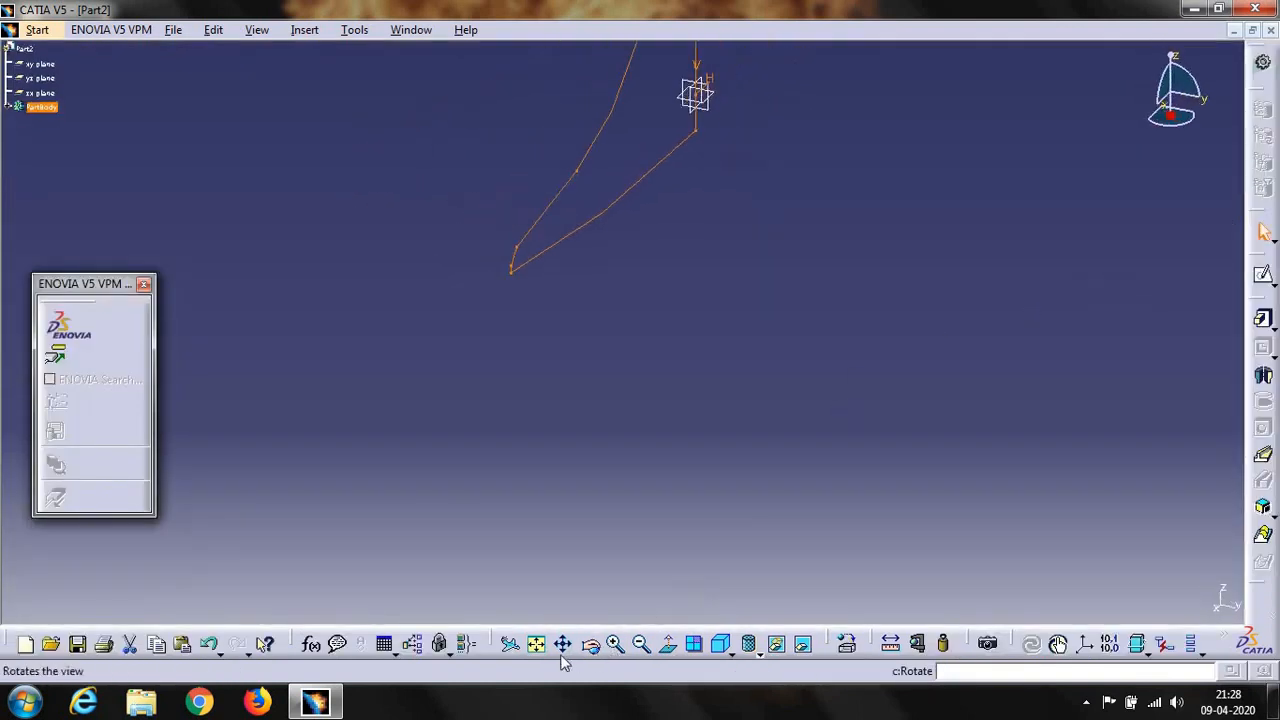
left_click(539, 646)
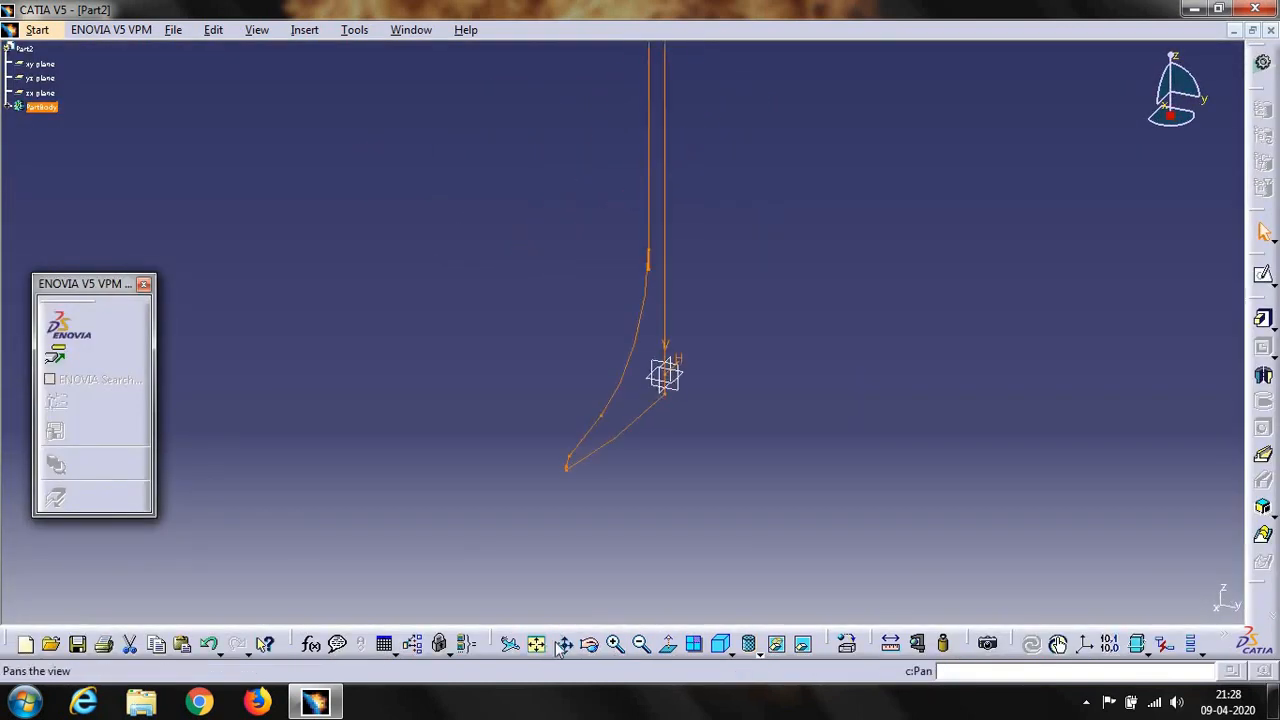
left_click(1264, 379)
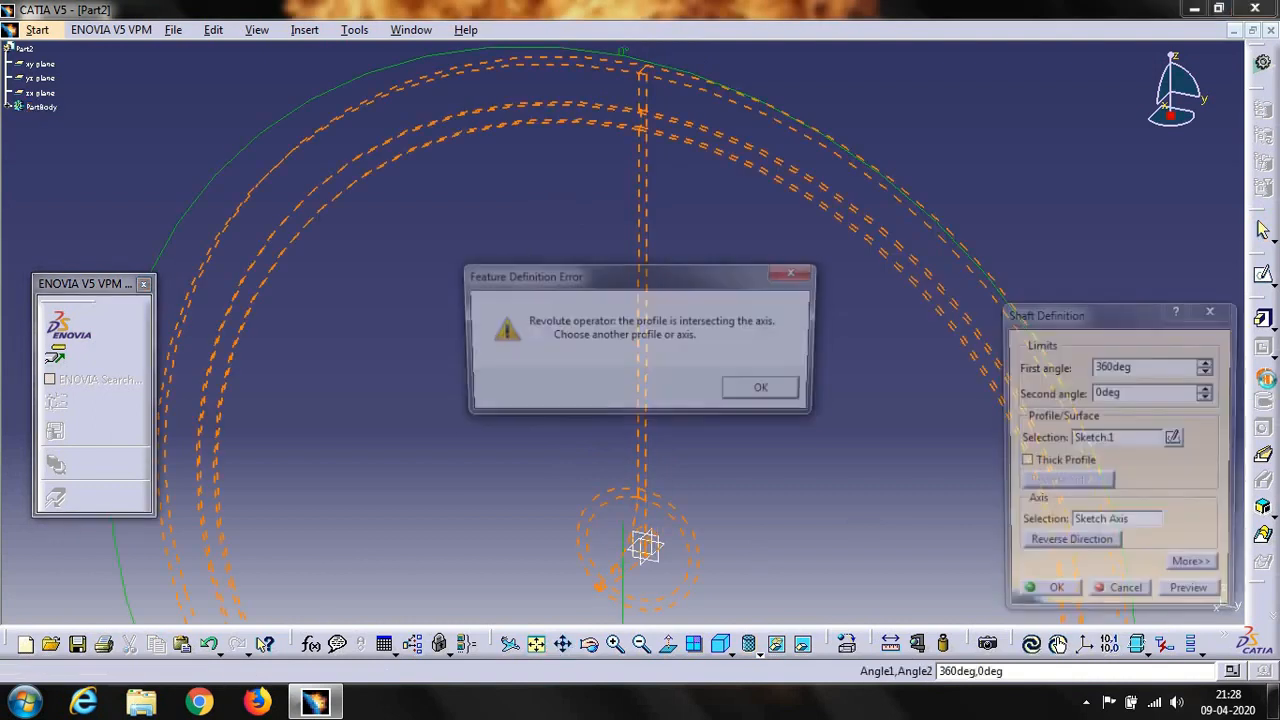
left_click(768, 391)
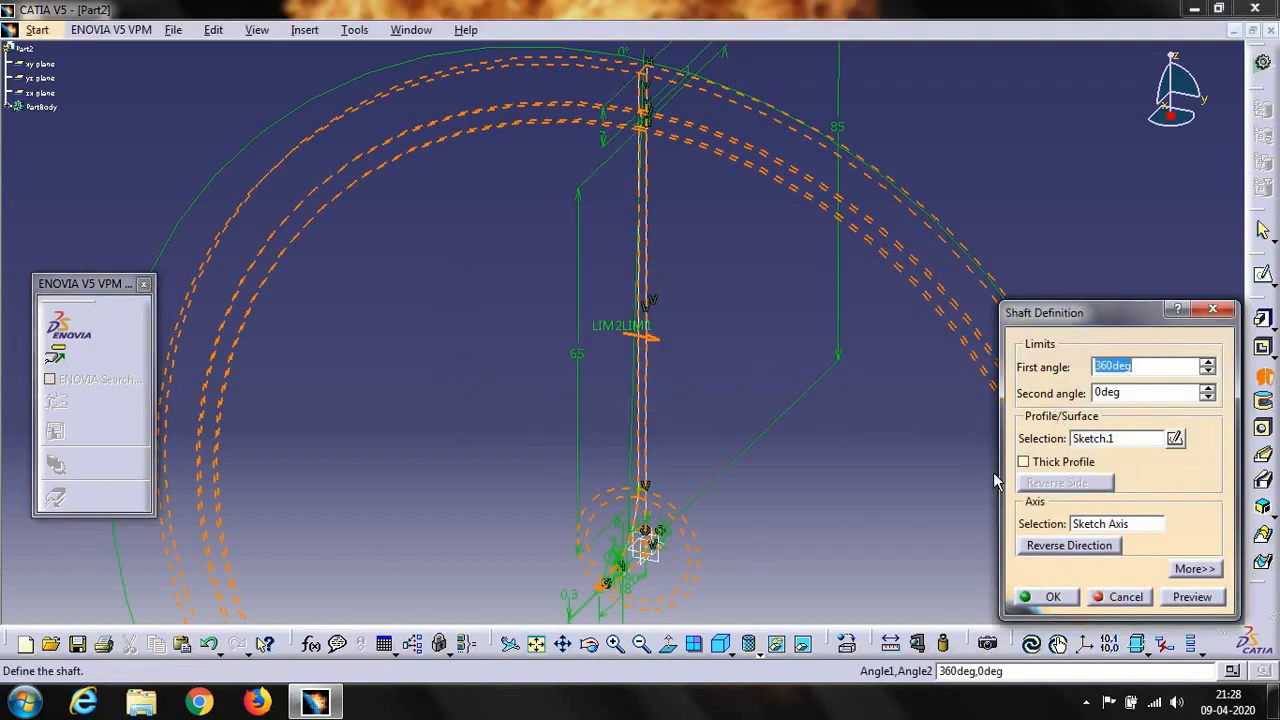
left_click(1107, 528)
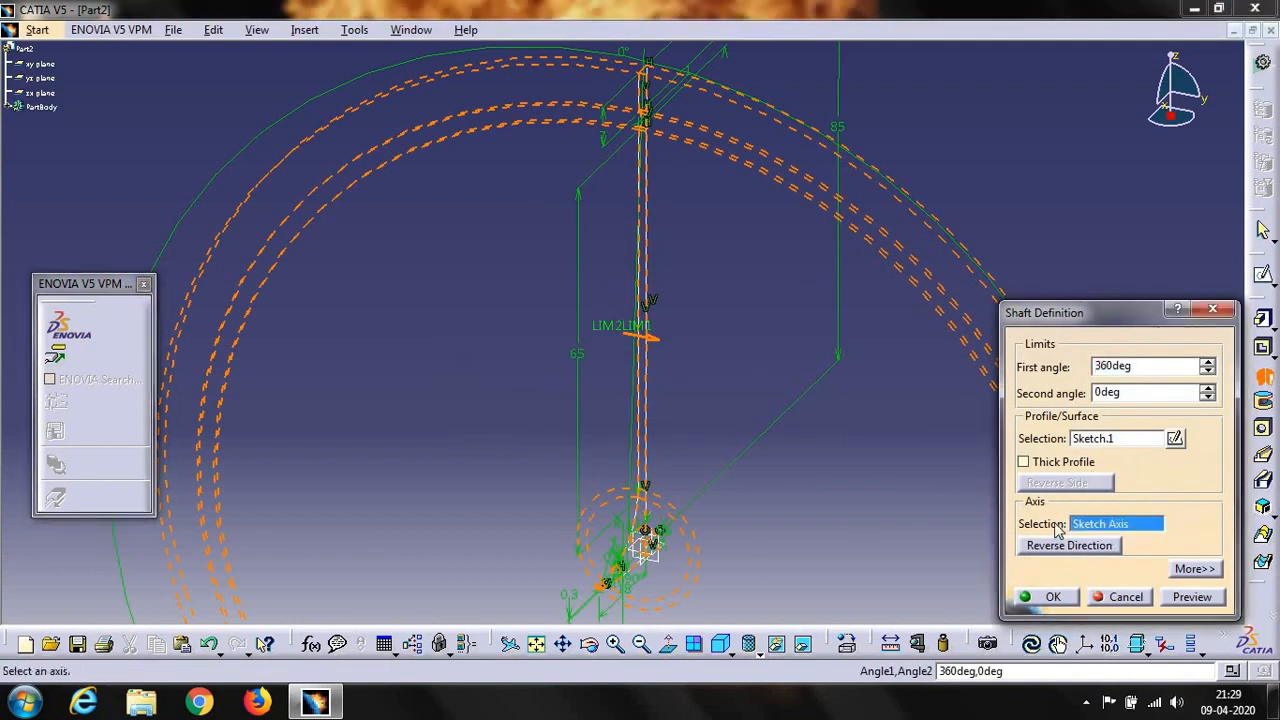
left_click(650, 383)
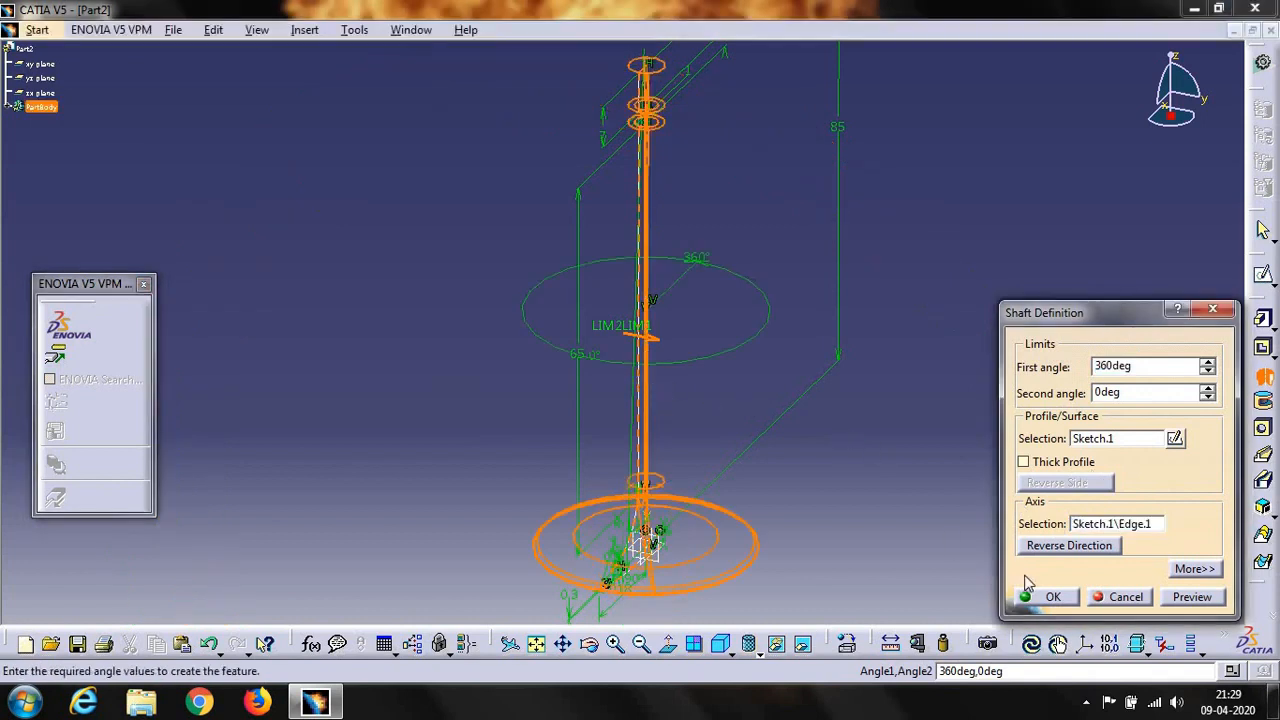
left_click(1054, 597)
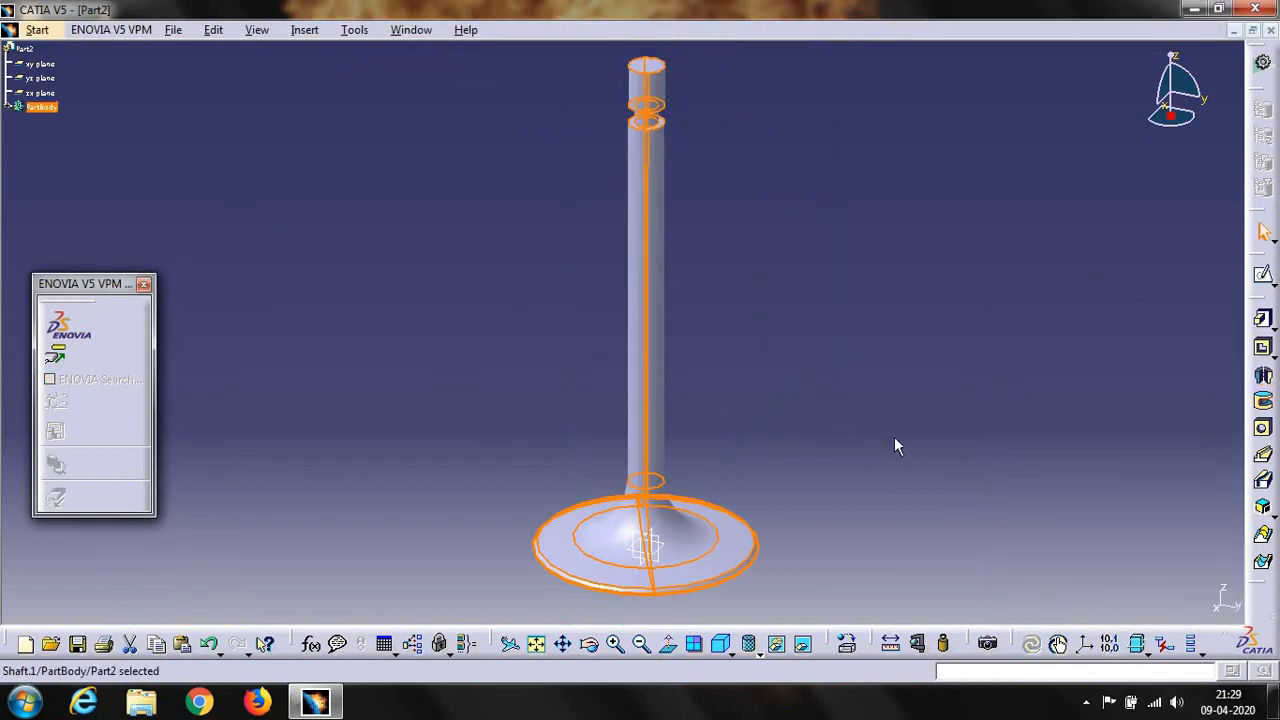
left_click(894, 447)
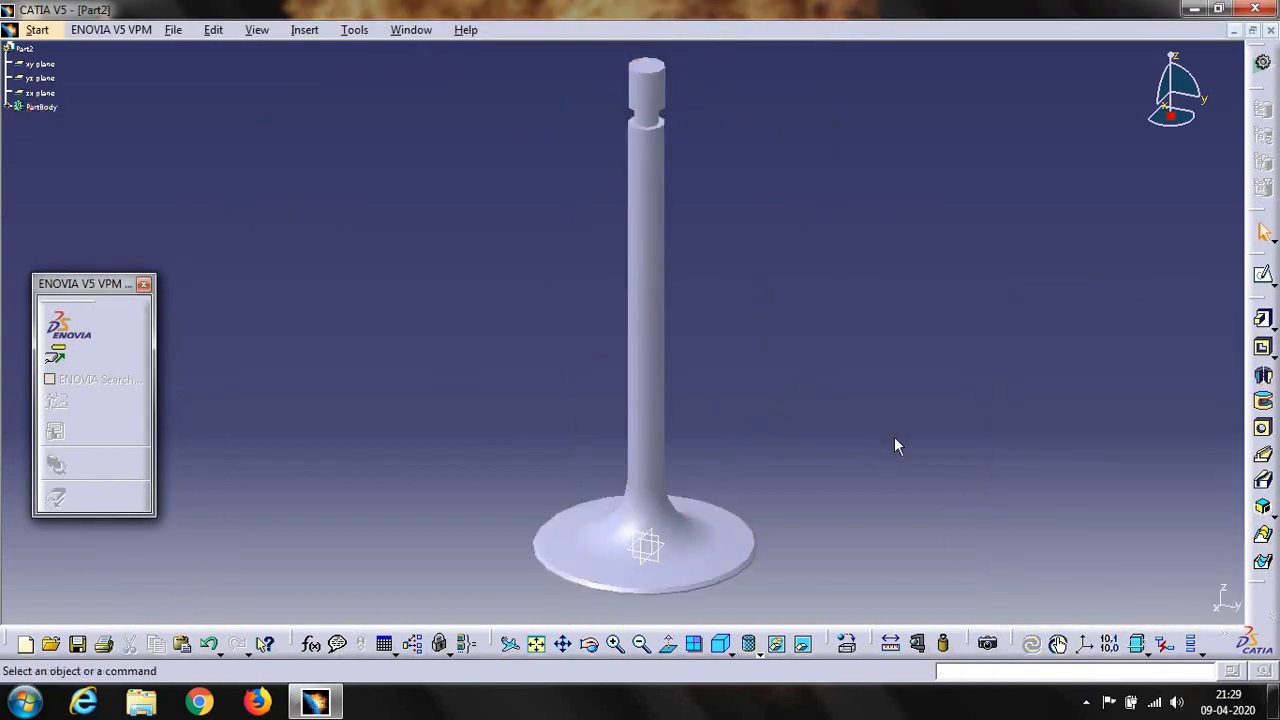
left_click(588, 643)
left_click_drag(780, 429, 689, 464)
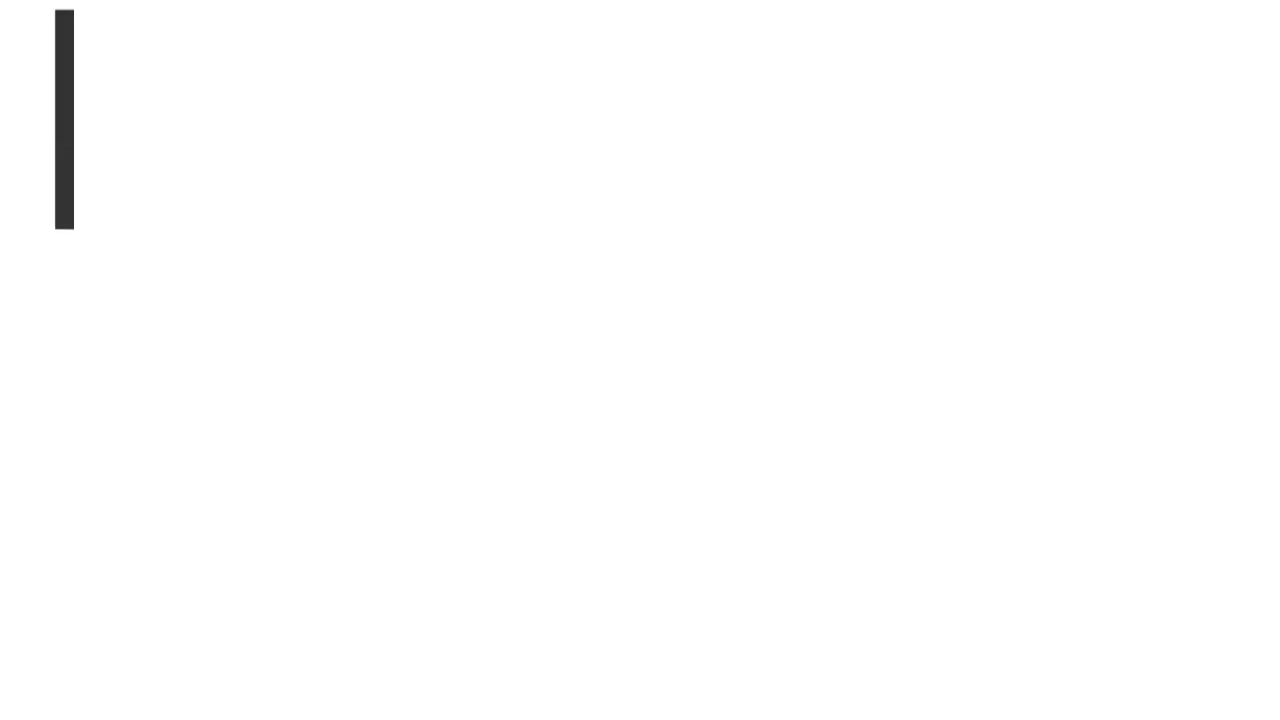